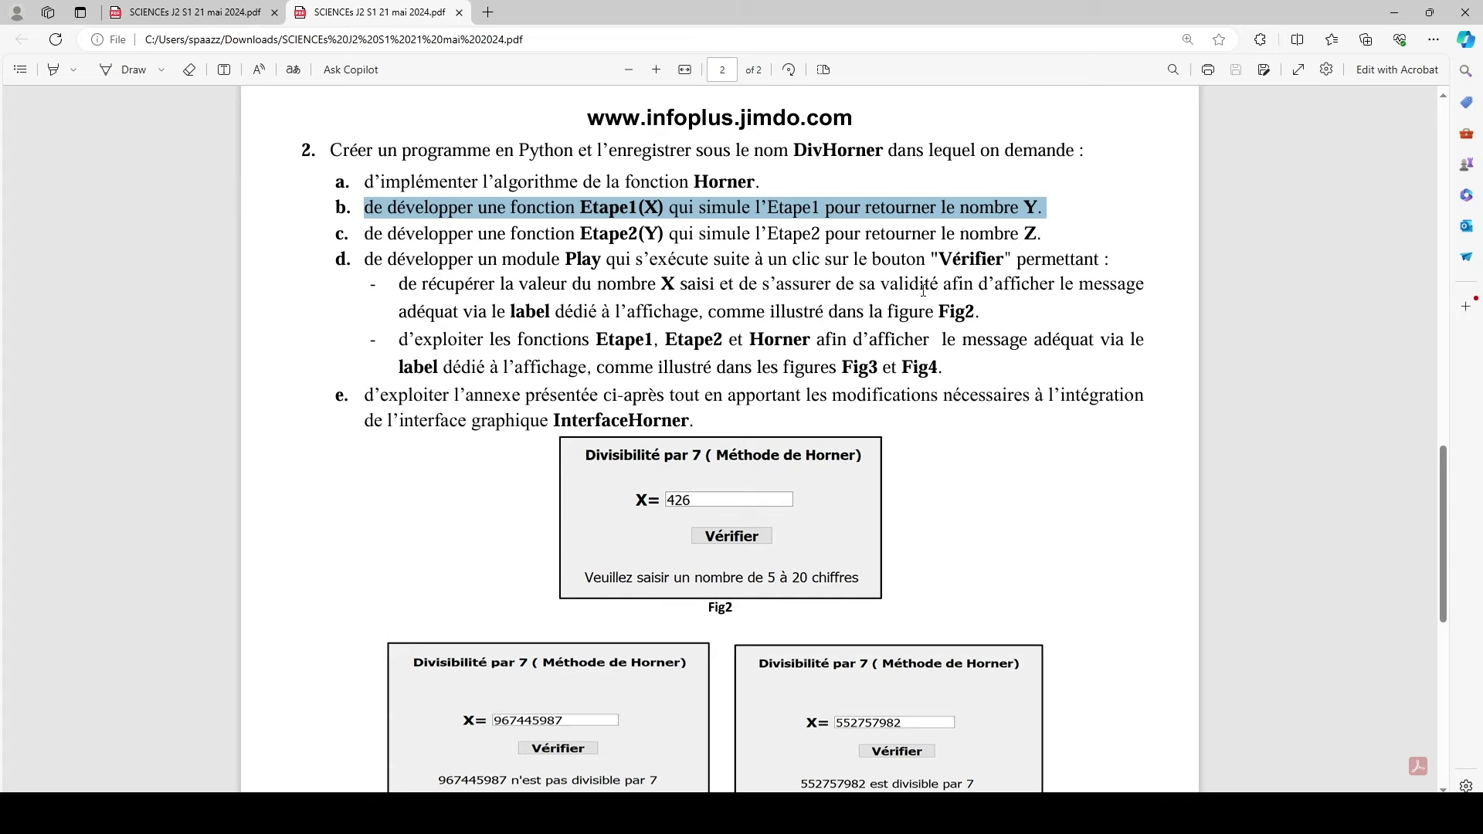
Examine the exam statement's required functions, the interface figures Fig1 to Fig4 and the PyQt5 annex code.
scroll(923, 291, down, 1)
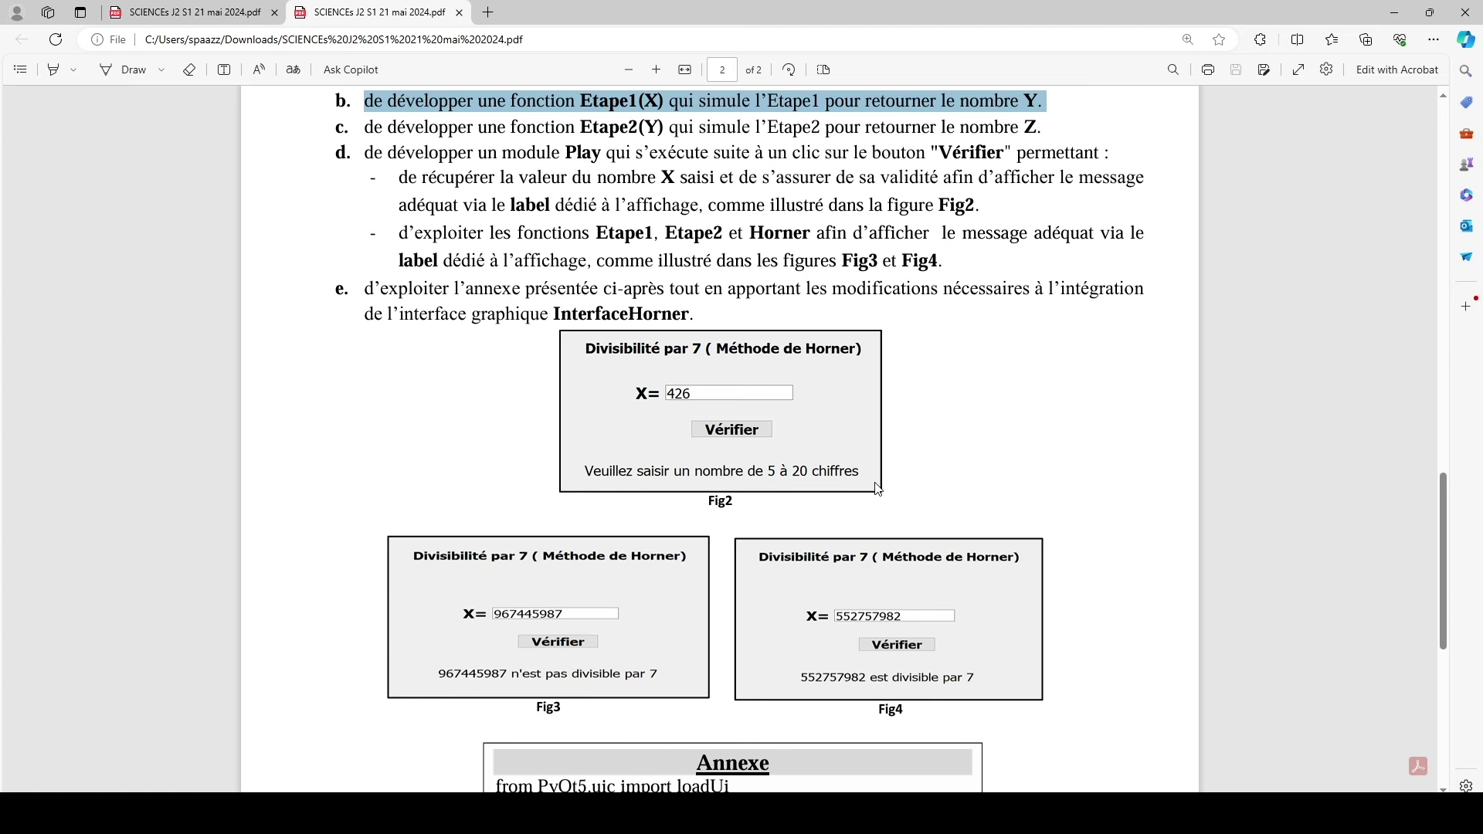
scroll(744, 452, down, 3)
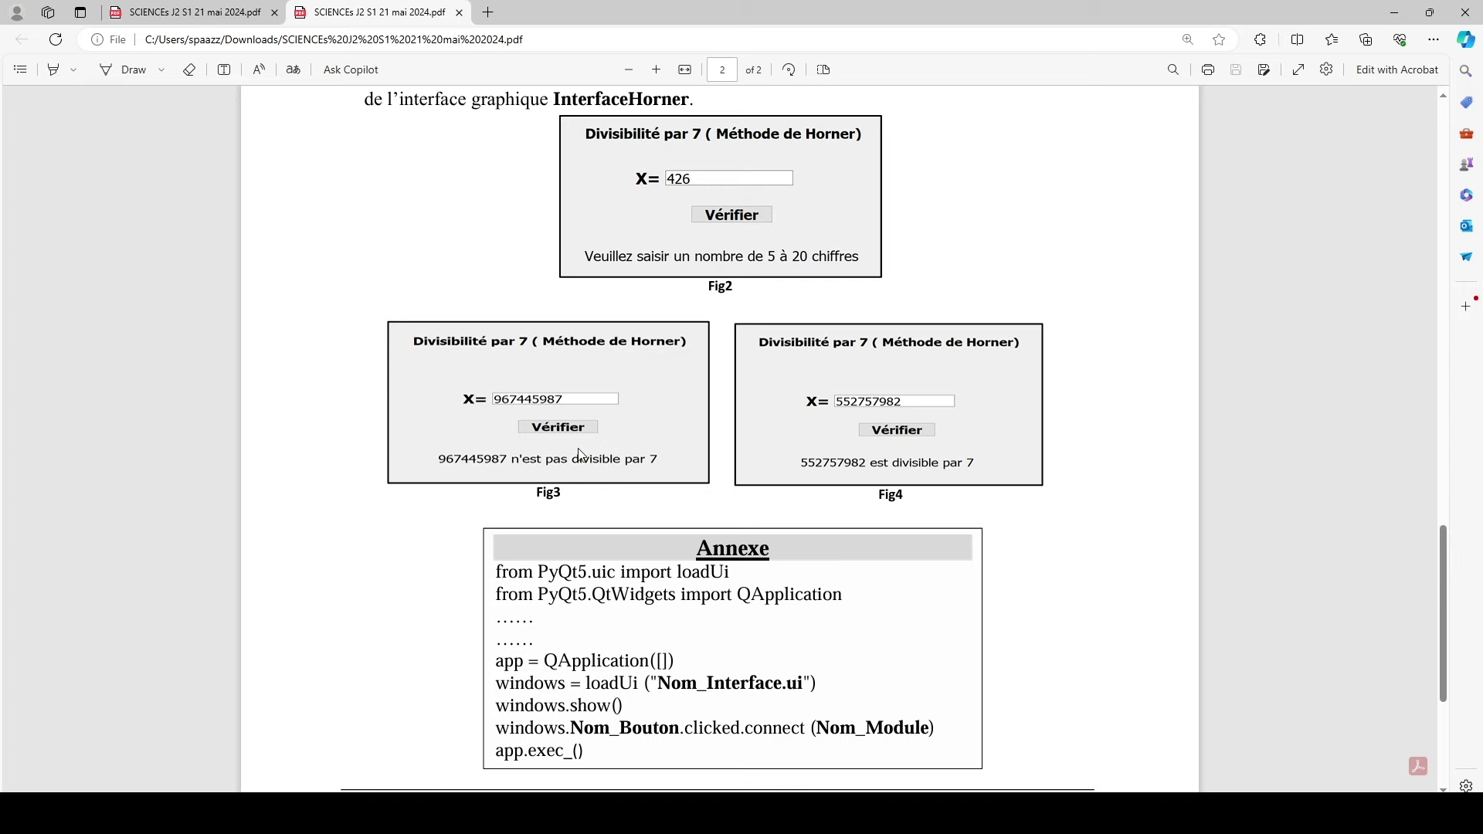
scroll(871, 463, down, 2)
scroll(871, 487, up, 6)
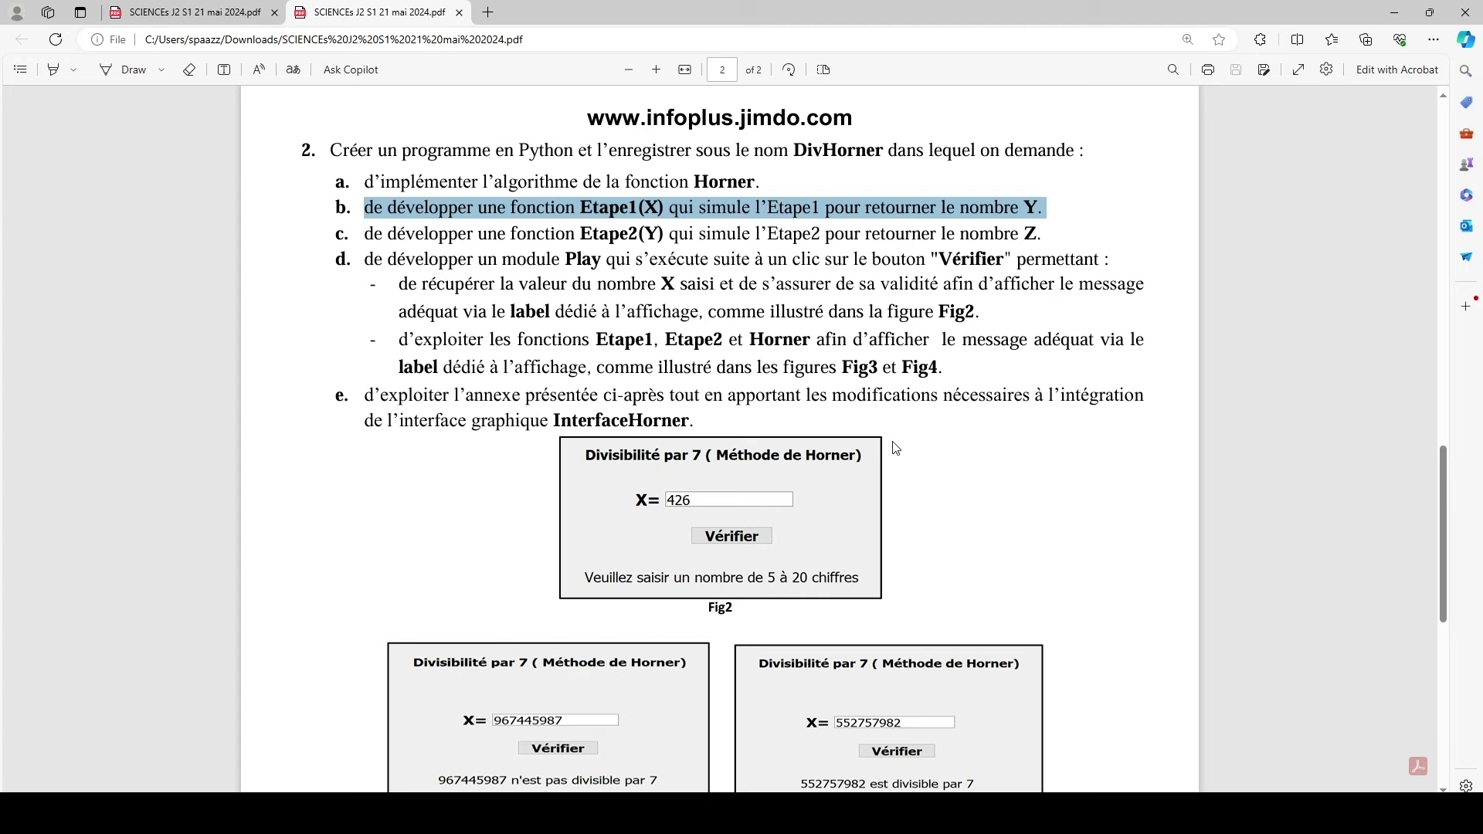
scroll(397, 407, down, 8)
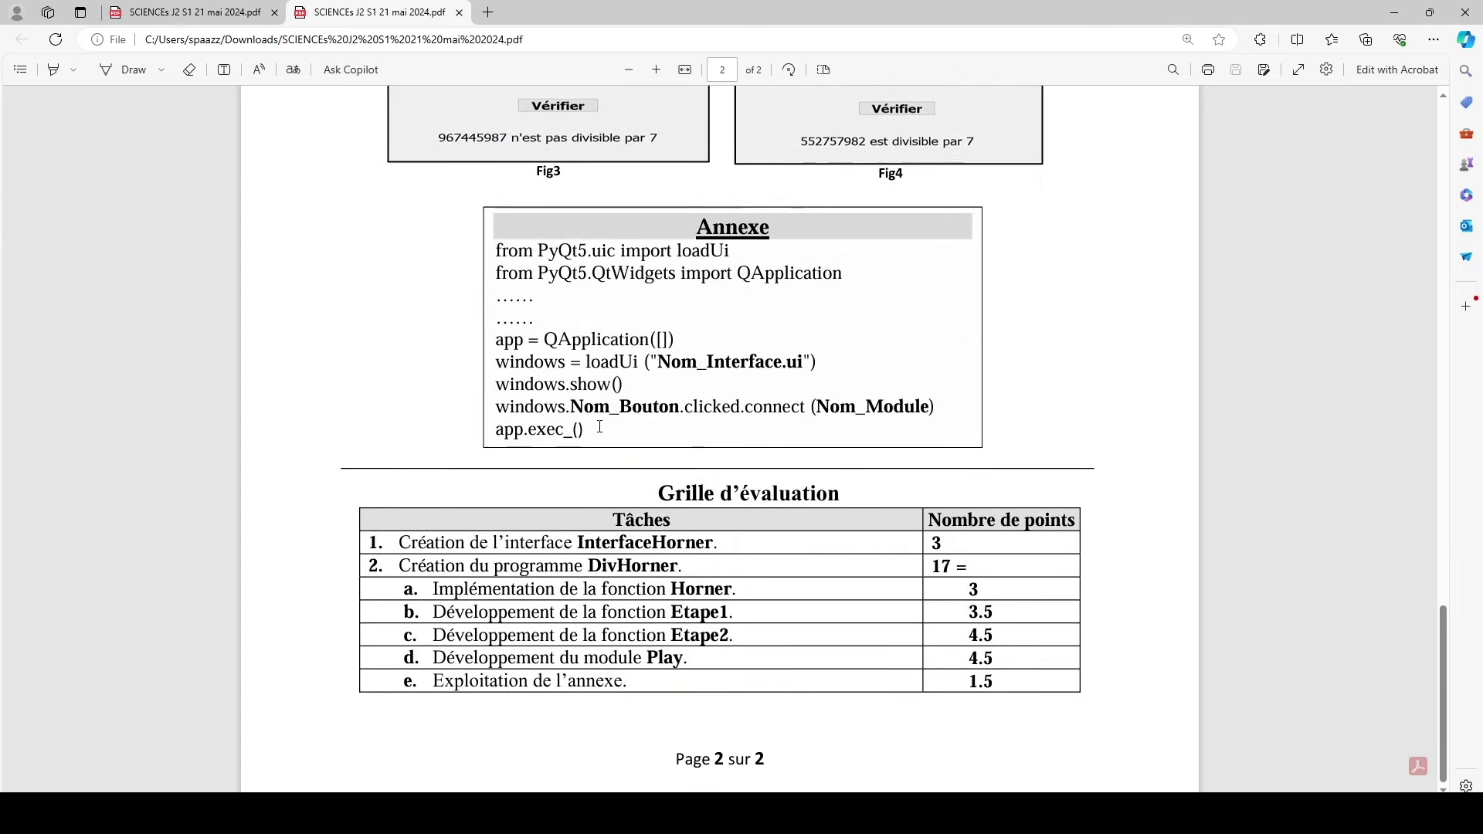
scroll(503, 313, up, 5)
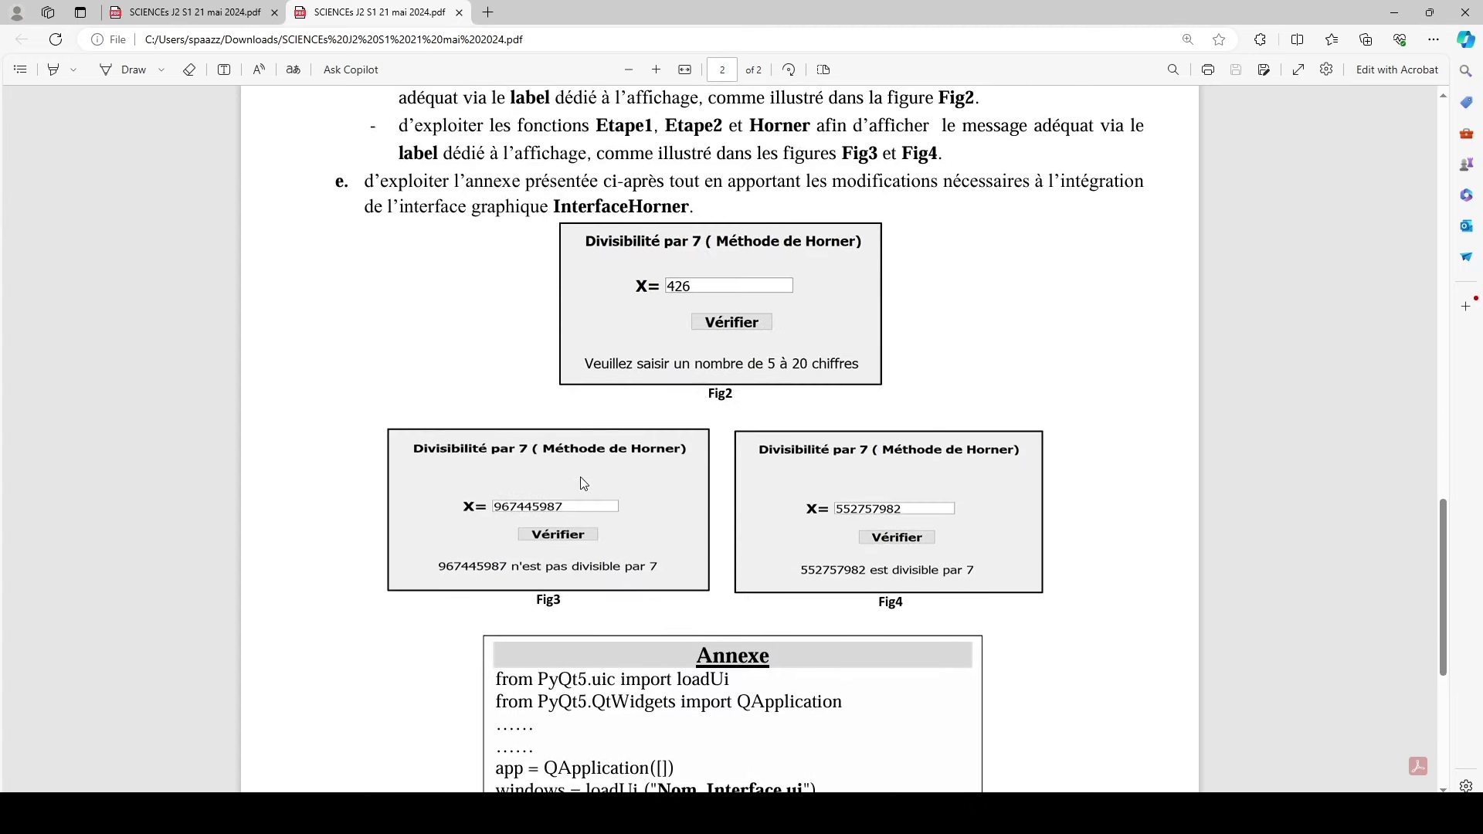
scroll(583, 483, down, 4)
scroll(585, 483, up, 12)
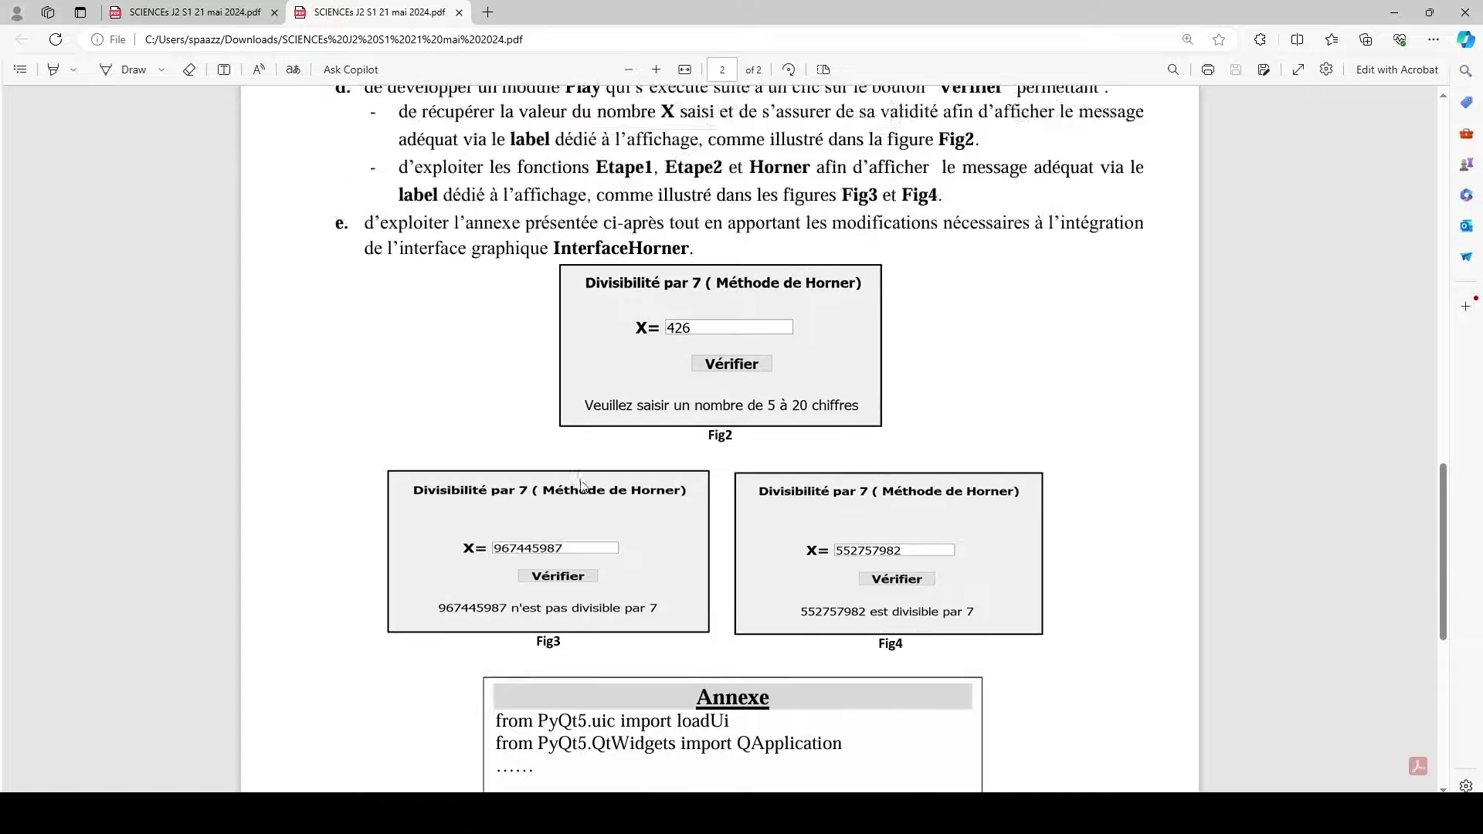
scroll(583, 481, up, 7)
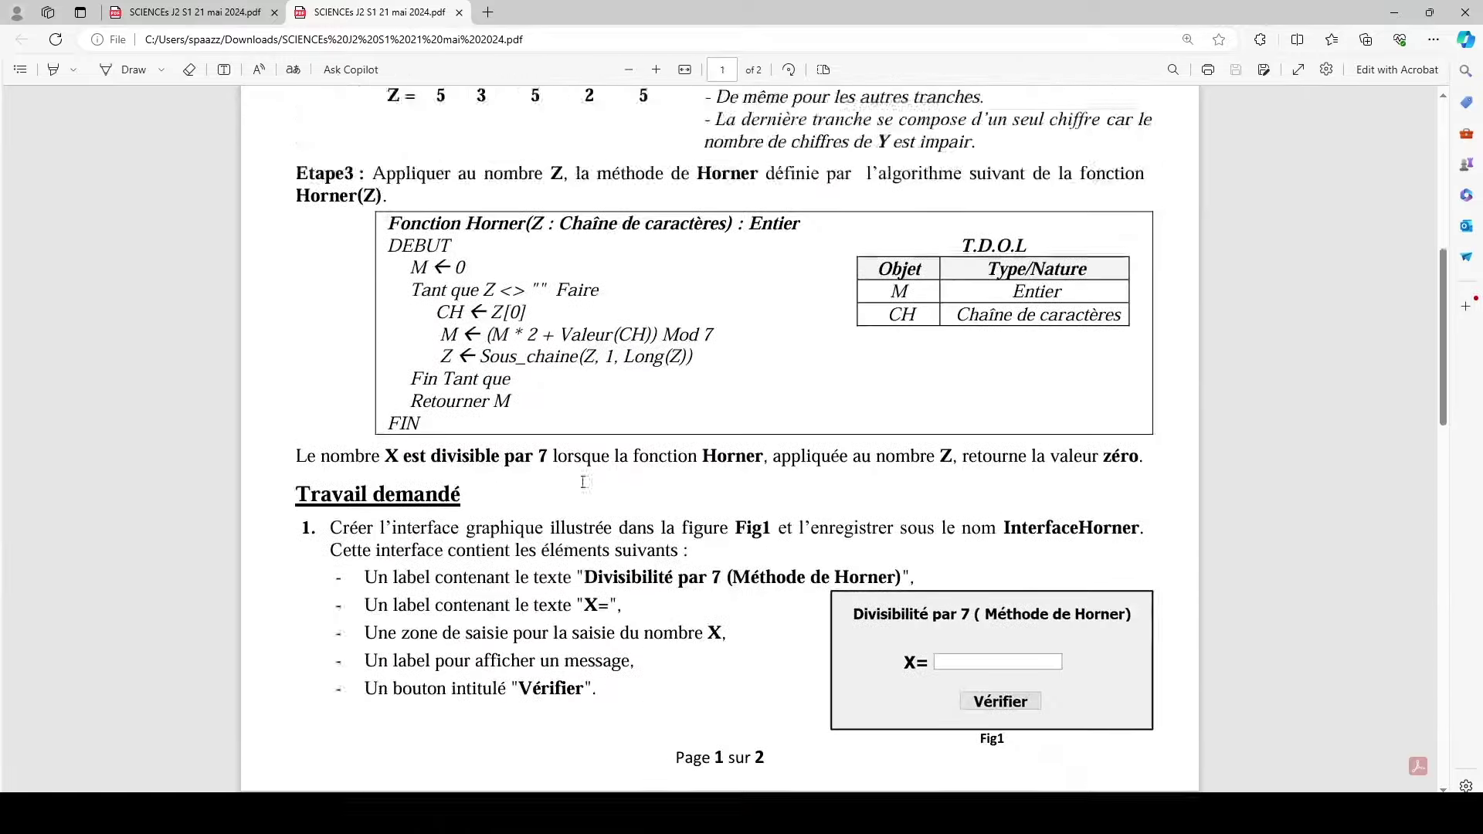
scroll(578, 483, down, 17)
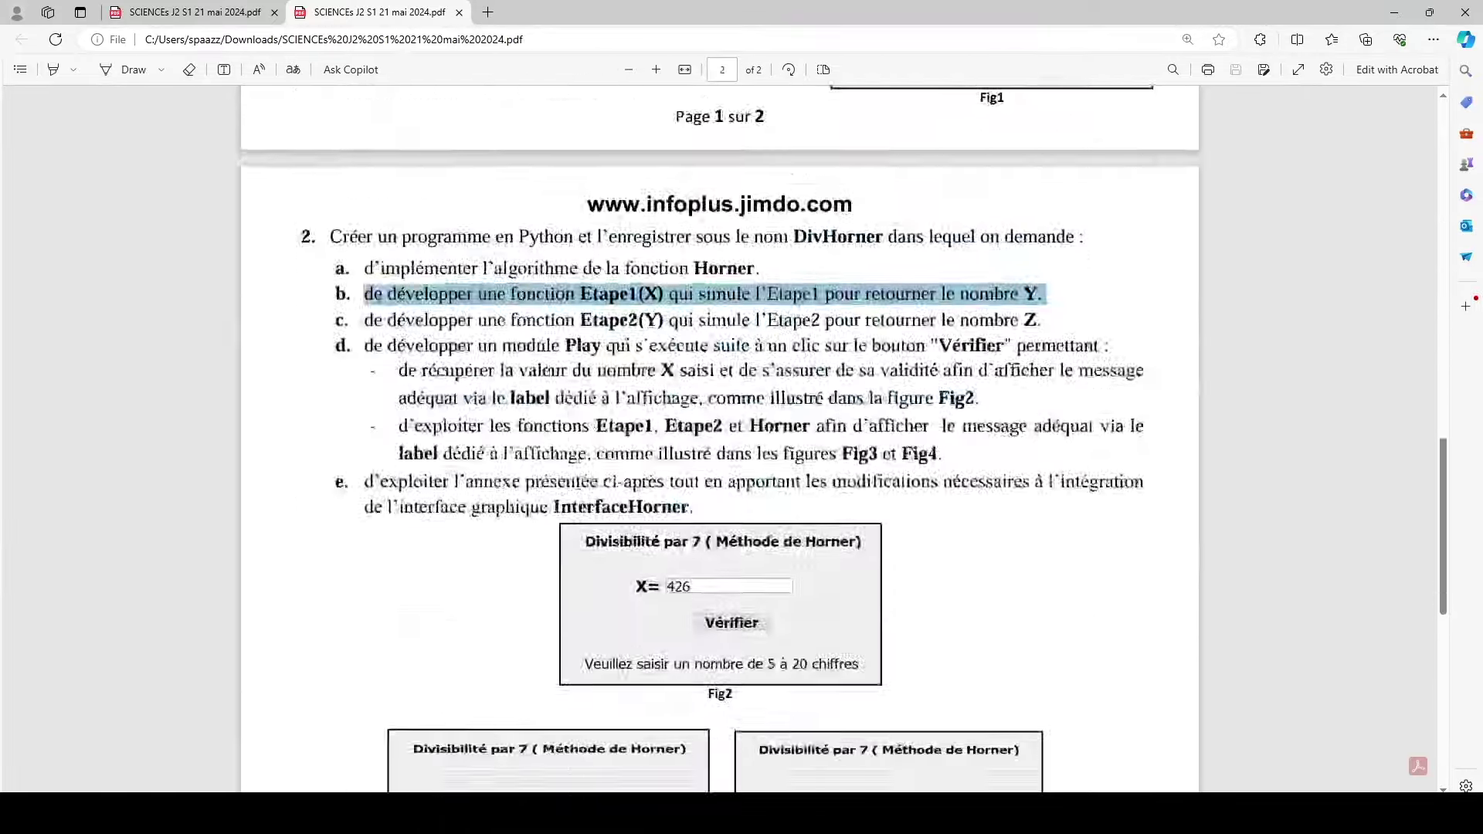
scroll(578, 484, up, 6)
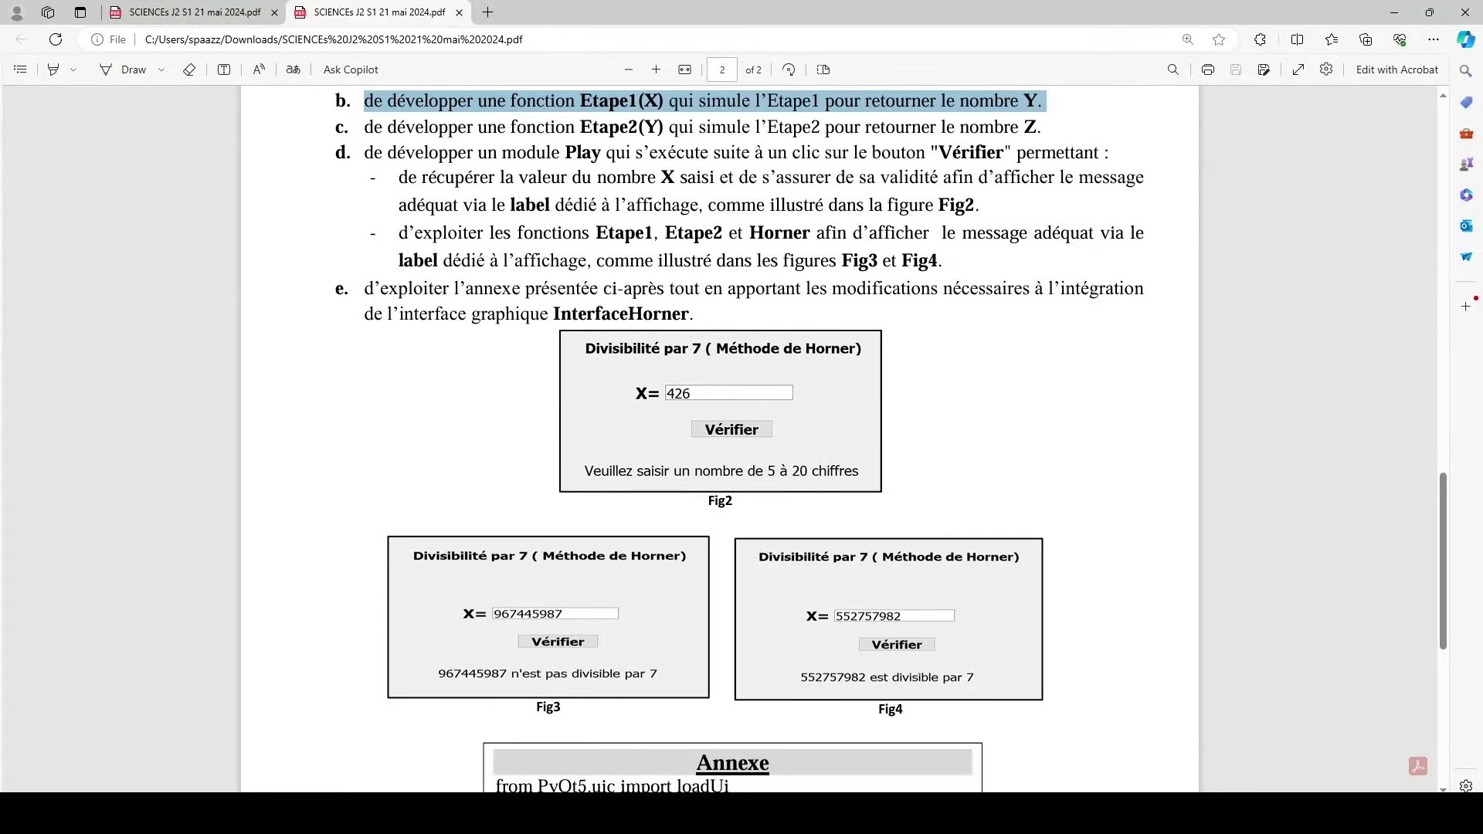
Switch to Qt Designer, create a new Widget form and place three text labels on it.
click(579, 811)
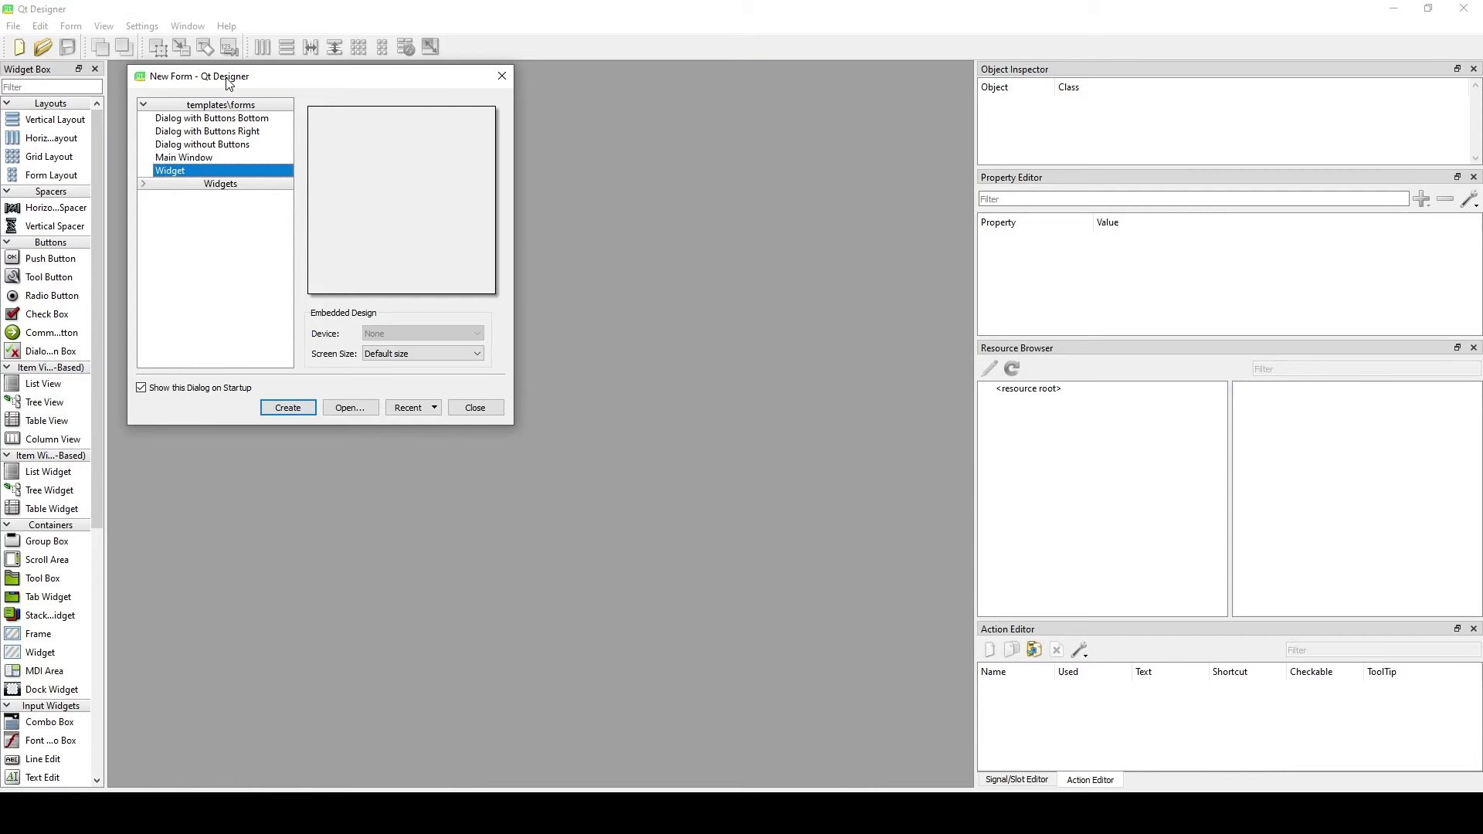
click(277, 407)
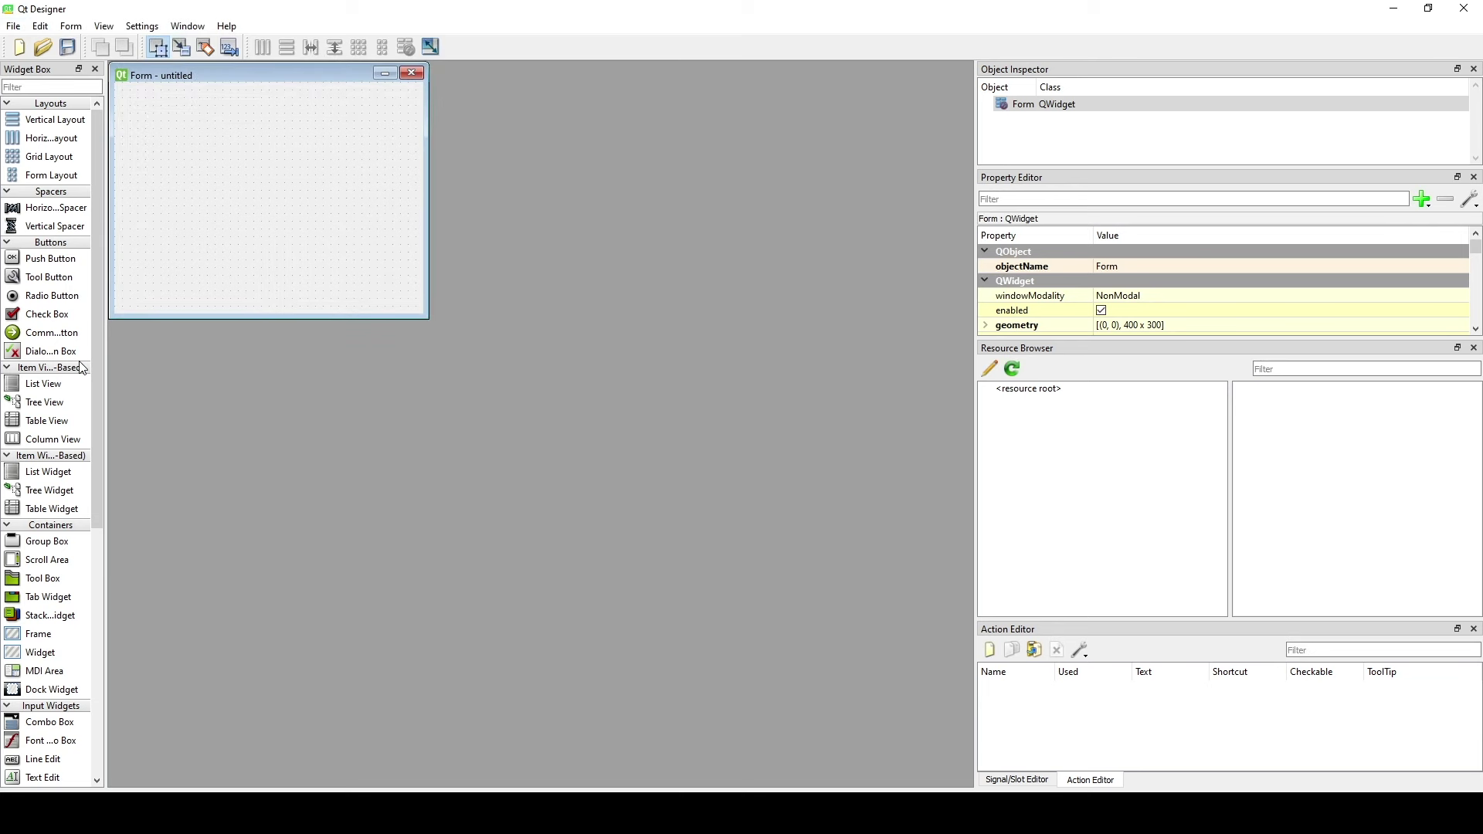
scroll(62, 376, down, 5)
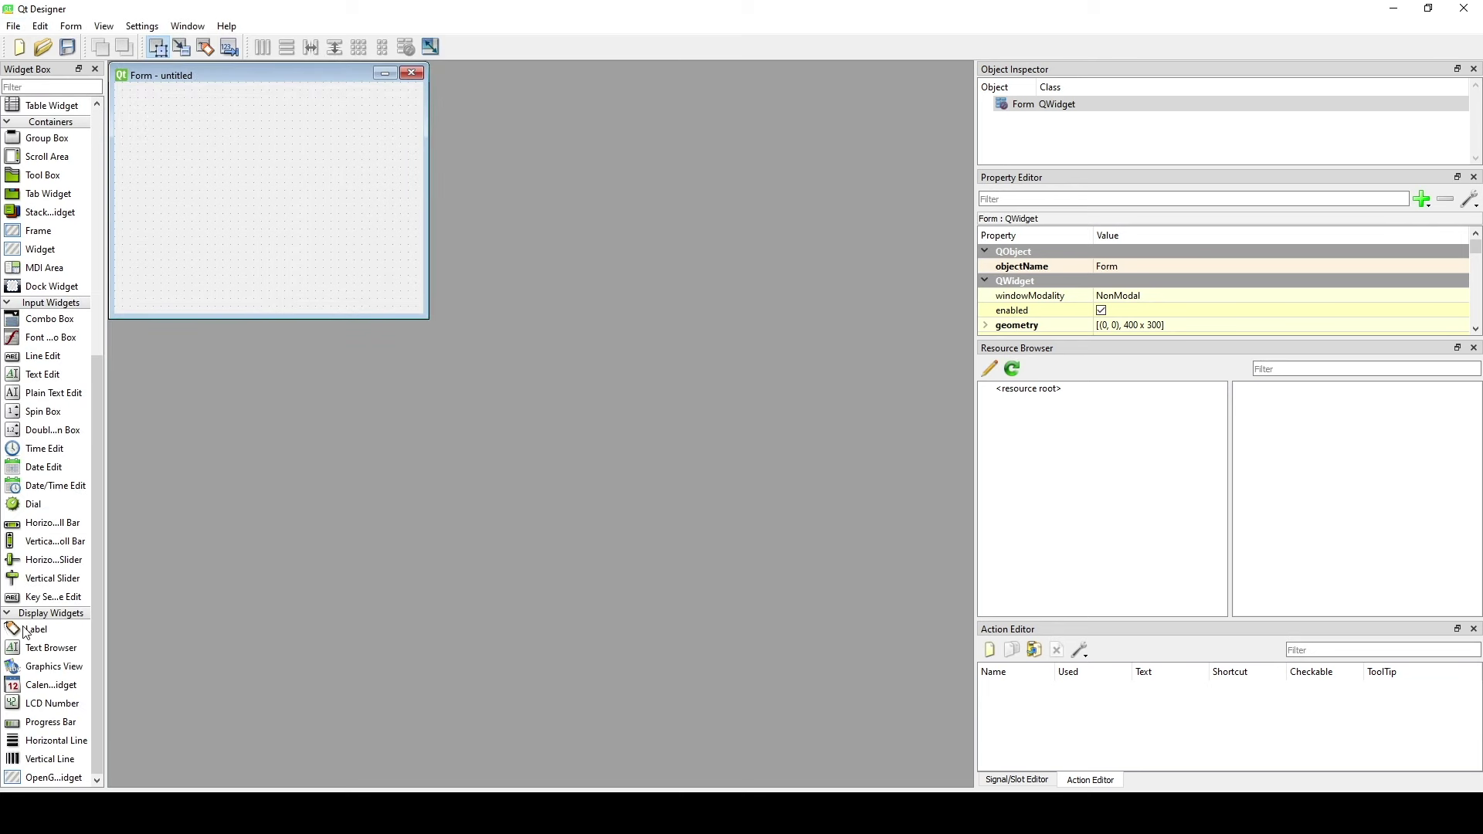
drag(27, 632, 187, 167)
drag(56, 631, 258, 244)
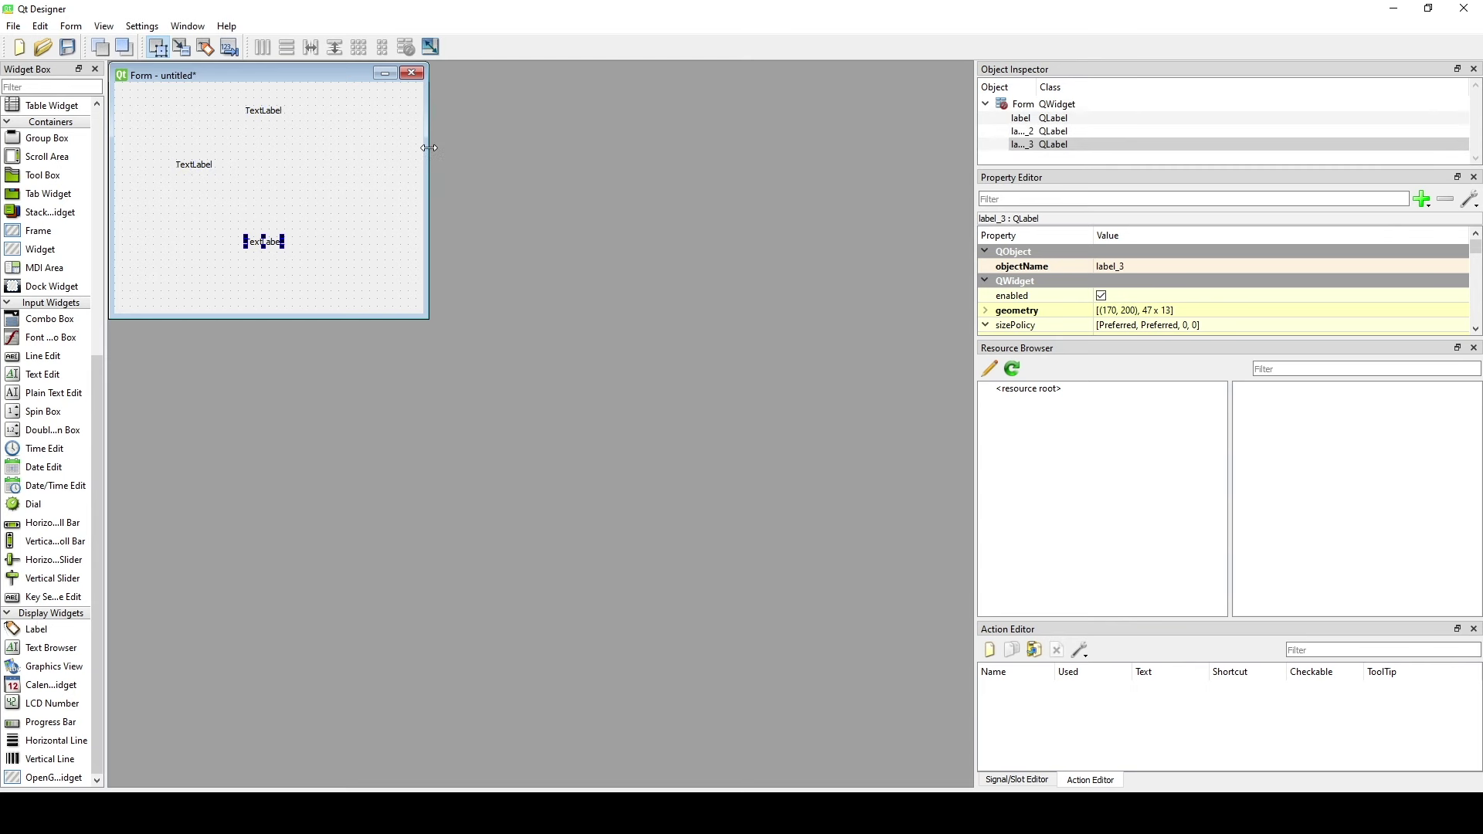
Widen the form and slightly reduce its height, and check the interface figure in the exam PDF.
drag(429, 154, 556, 155)
drag(355, 318, 355, 301)
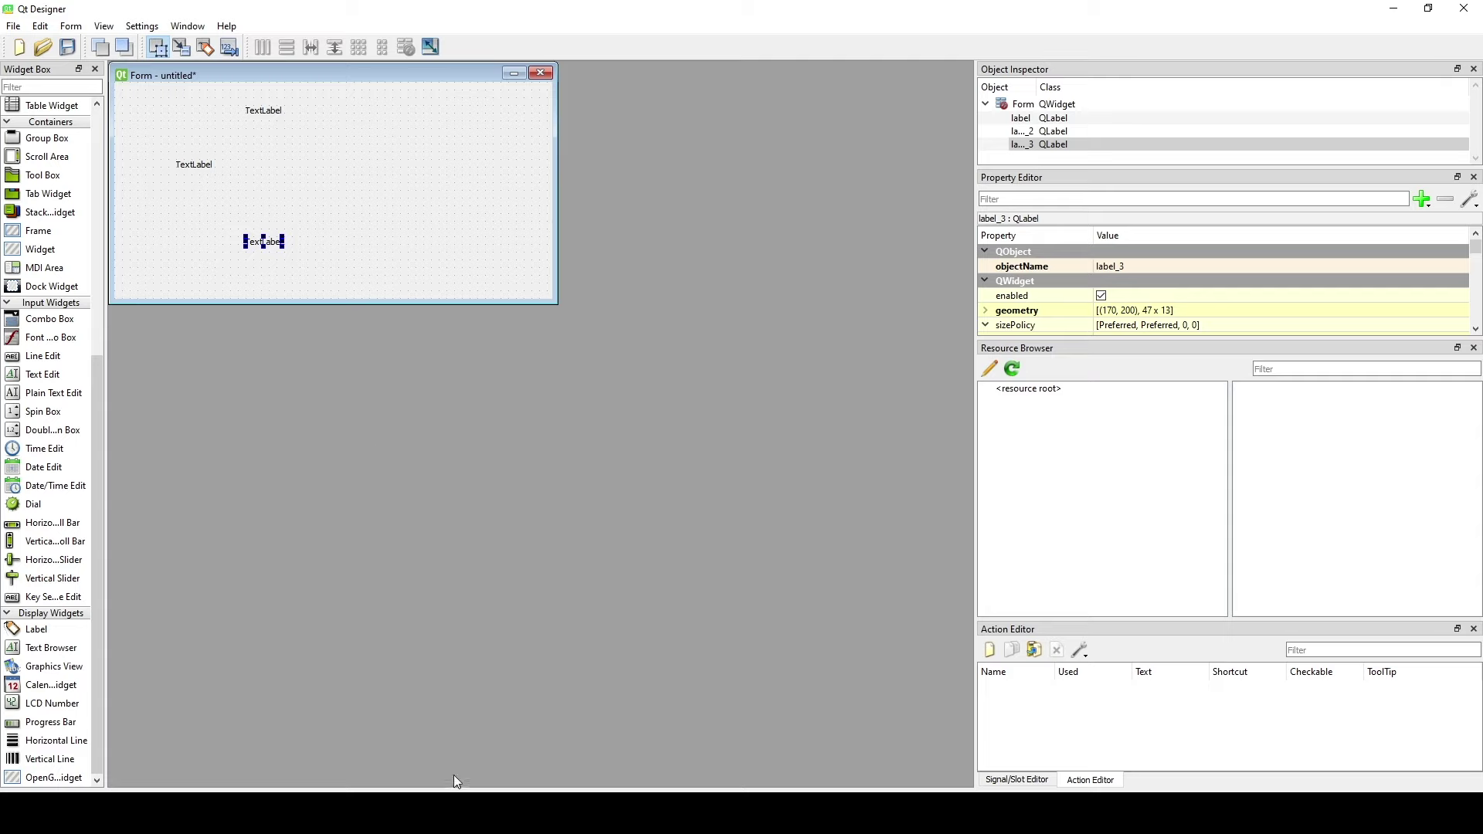
click(455, 811)
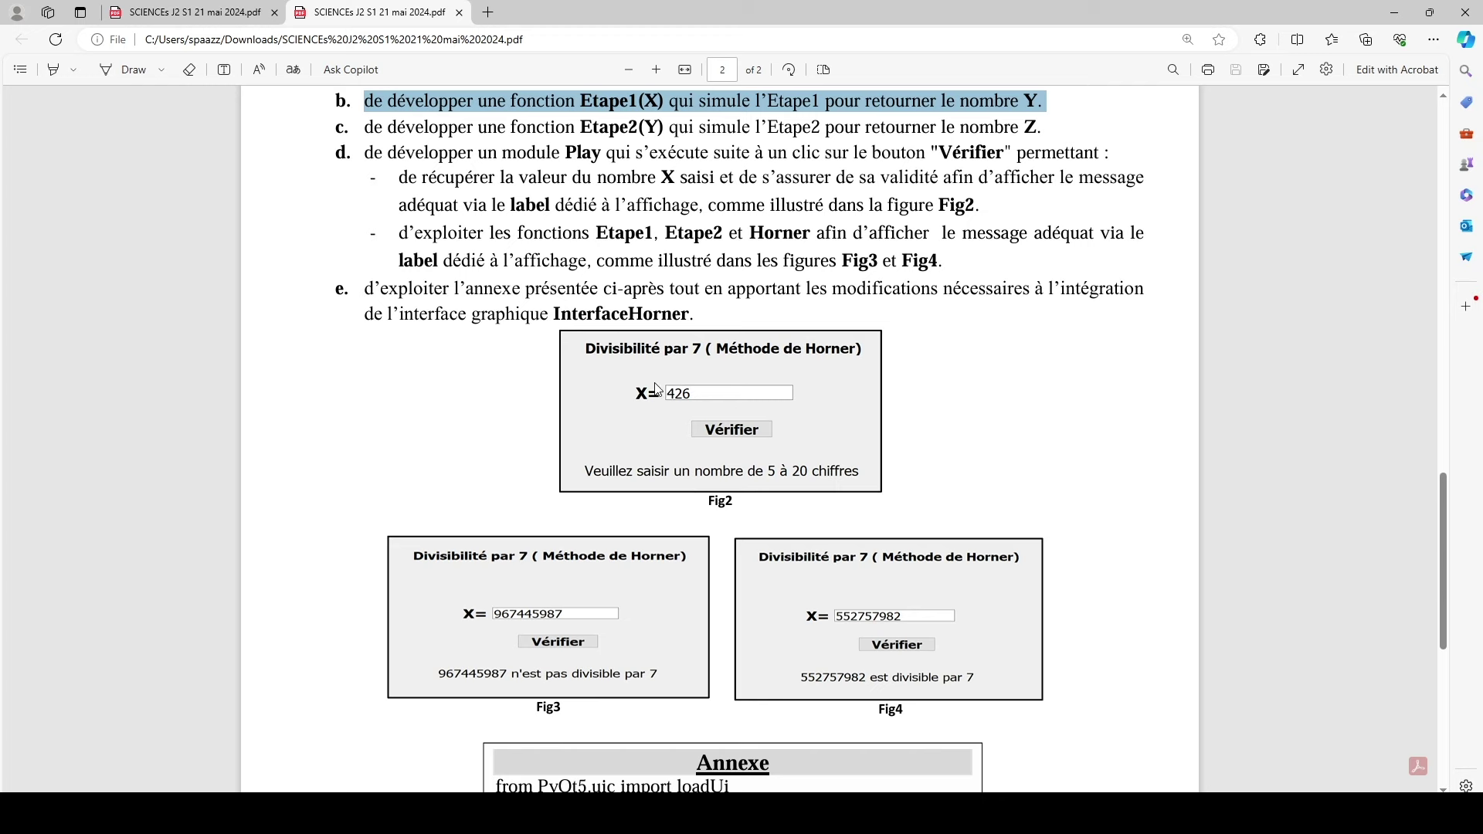
ctrl+scroll(830, 468, up, 1)
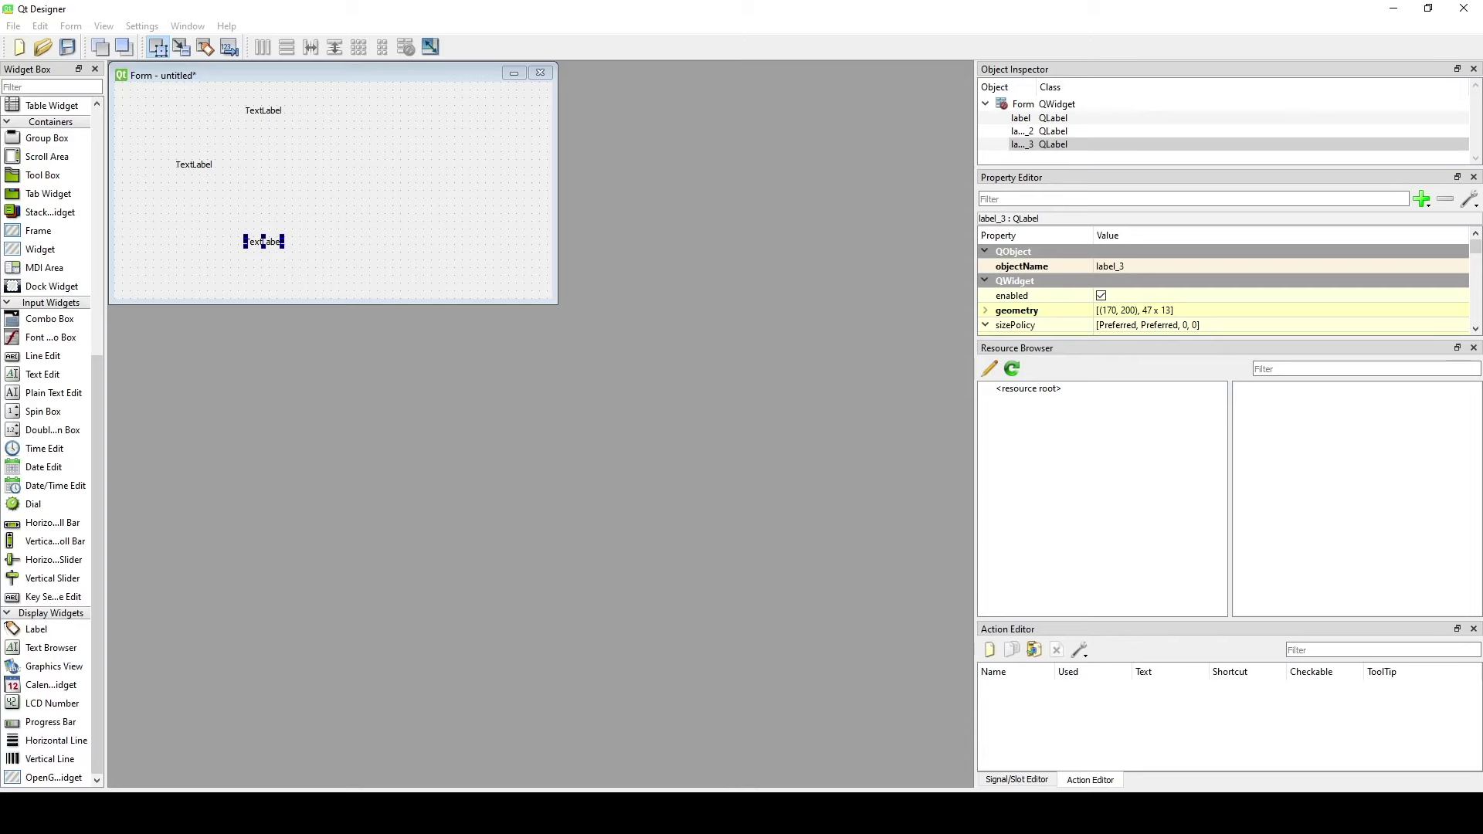
Make the form's top label bold at 14 points and enlarge its frame to fit the bigger text.
click(265, 113)
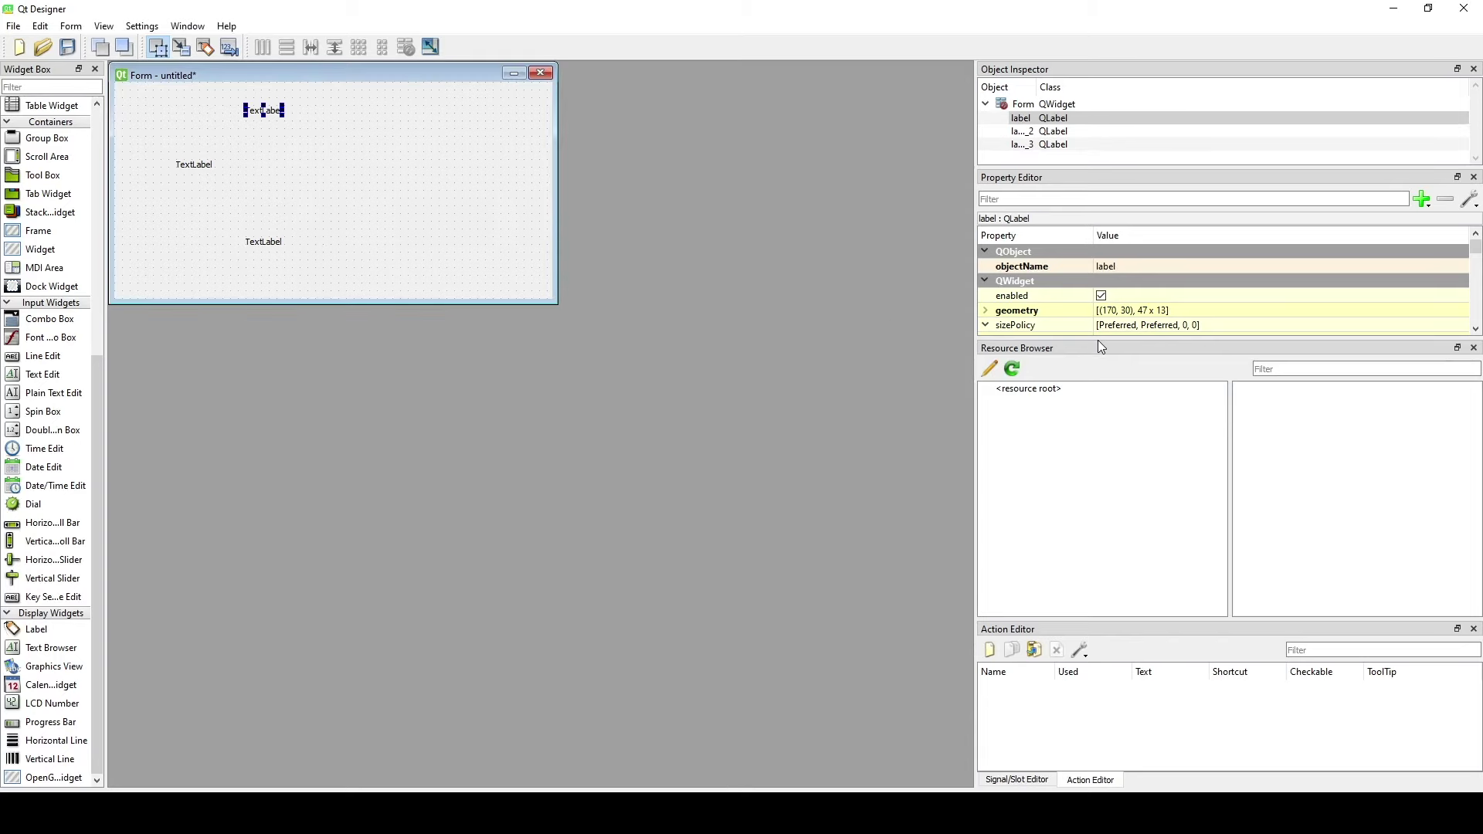
drag(1100, 342, 1100, 558)
scroll(1153, 332, down, 9)
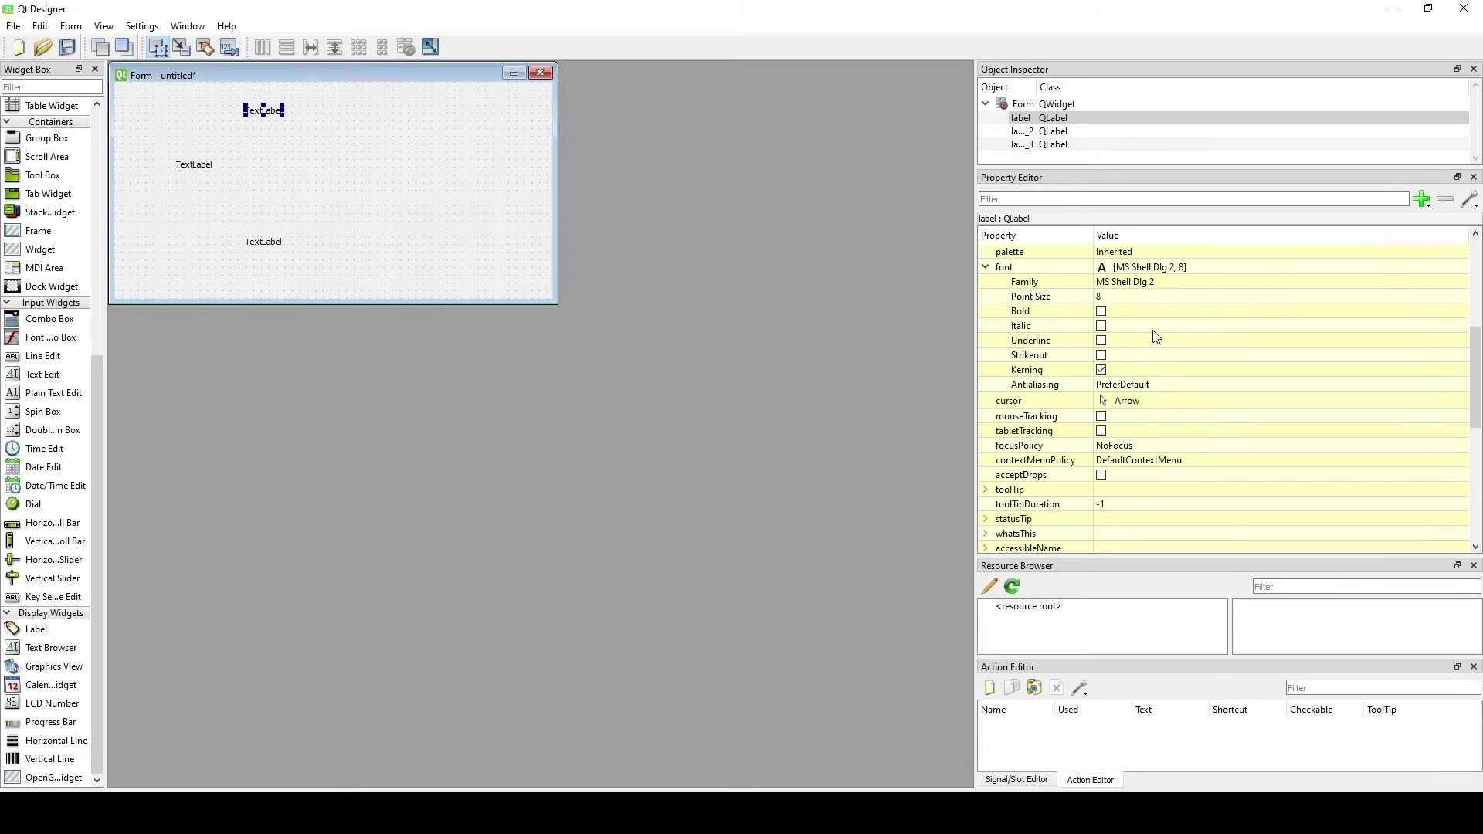
scroll(1156, 337, down, 3)
scroll(1158, 346, up, 10)
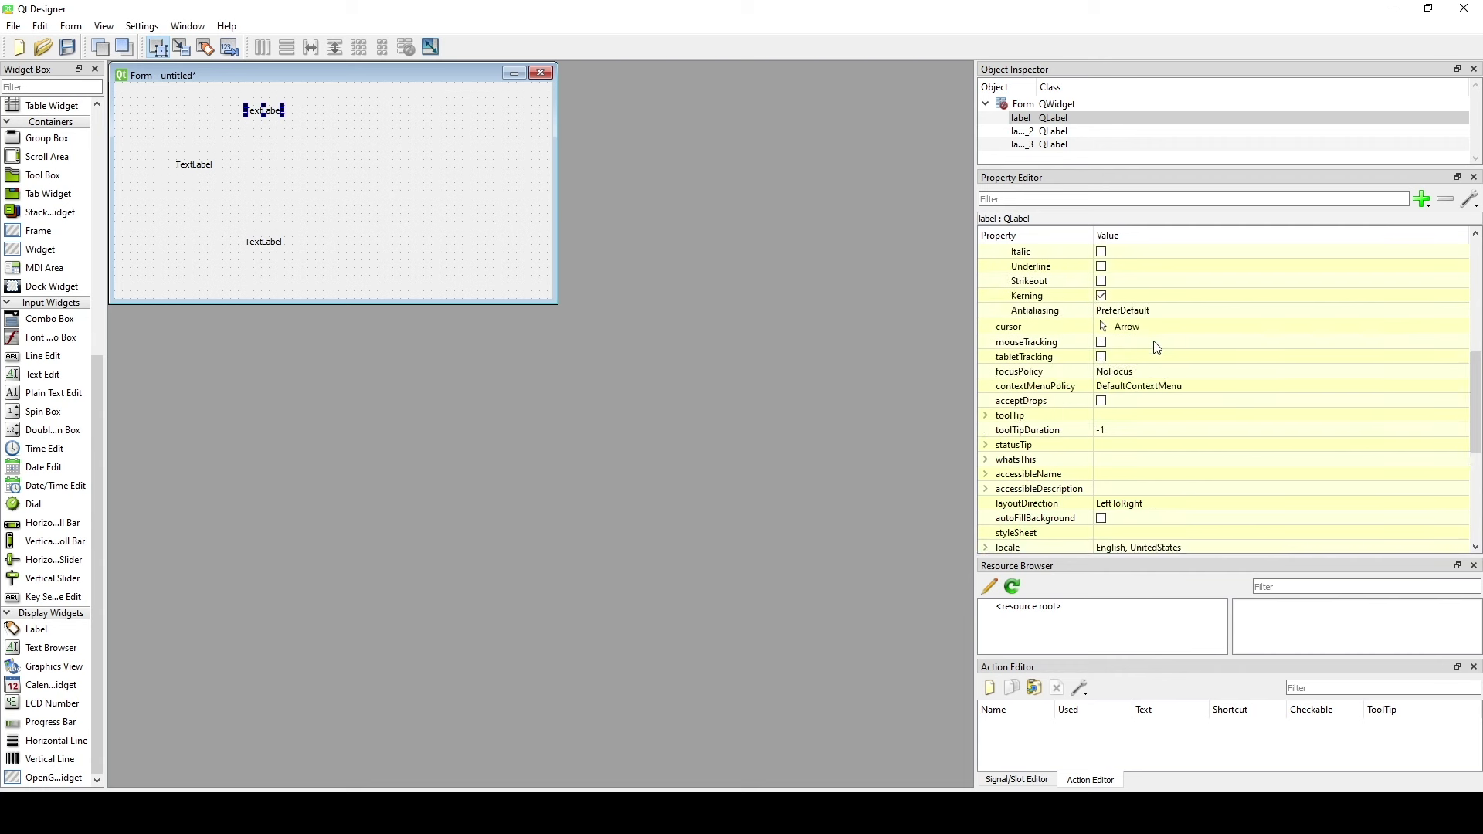
click(1101, 415)
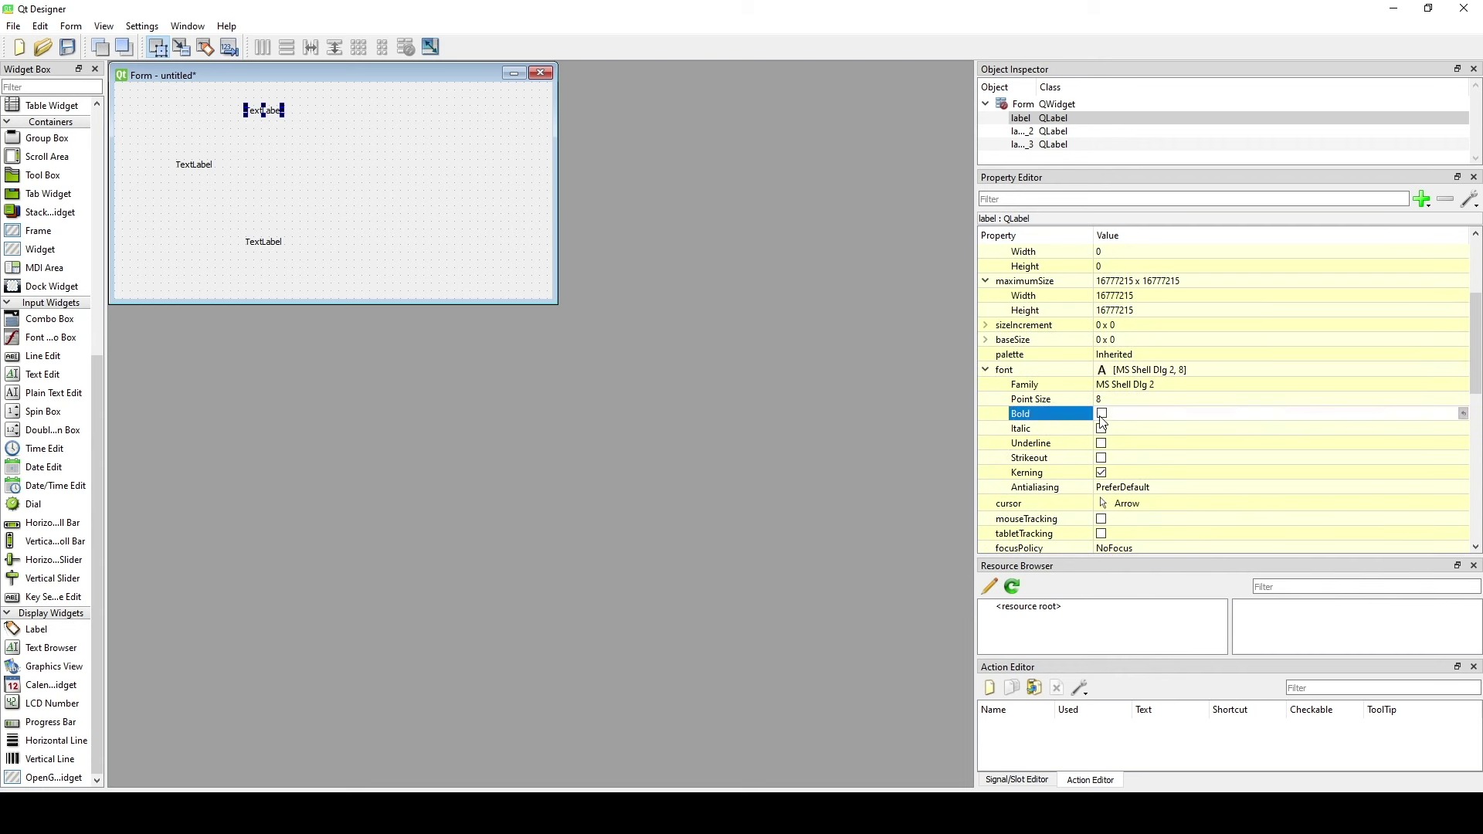
click(1282, 400)
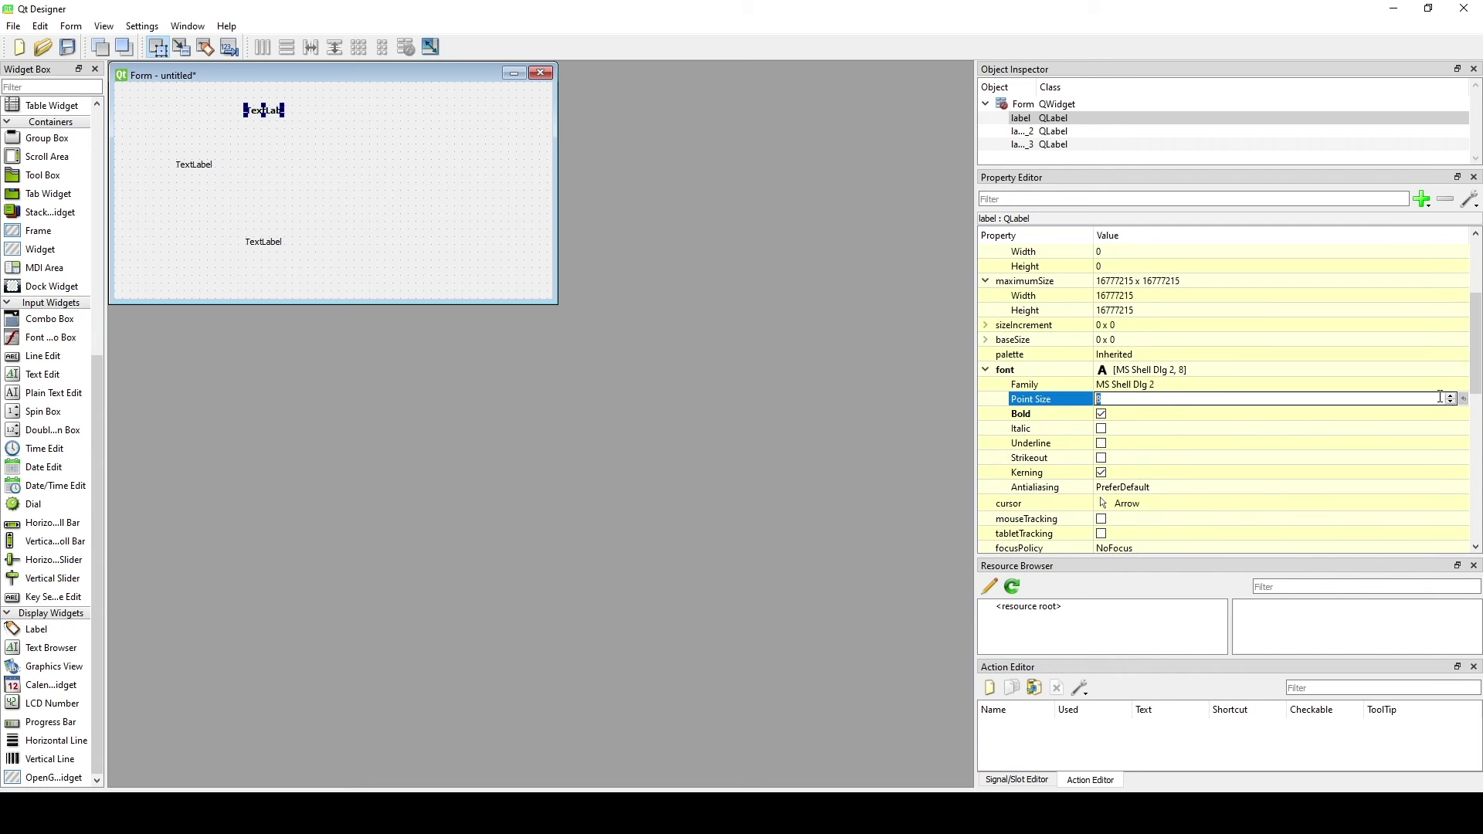
click(1451, 395)
click(1450, 397)
click(1451, 397)
click(1450, 396)
click(1450, 396)
click(237, 101)
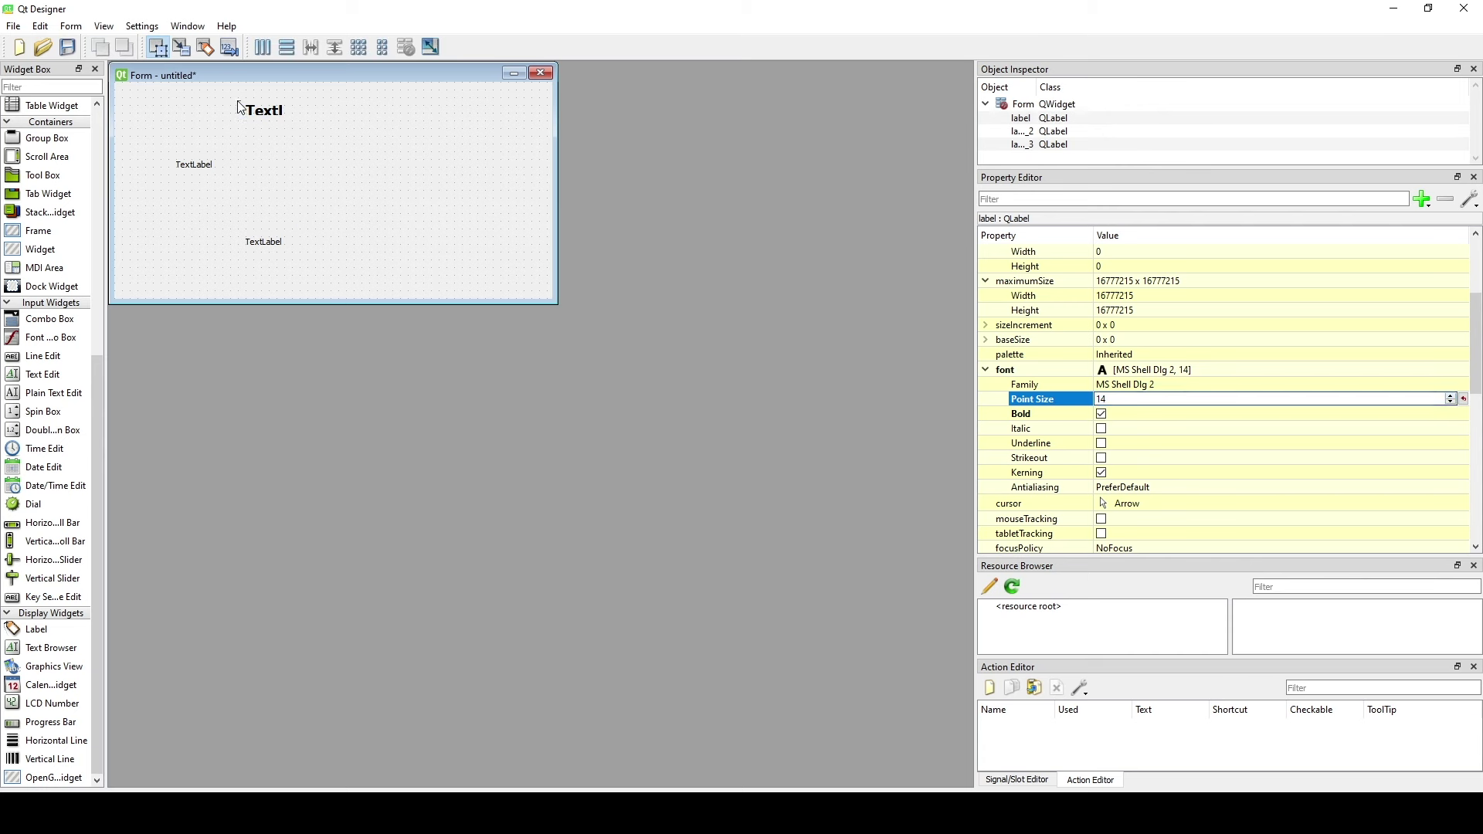
click(287, 118)
drag(286, 112, 338, 138)
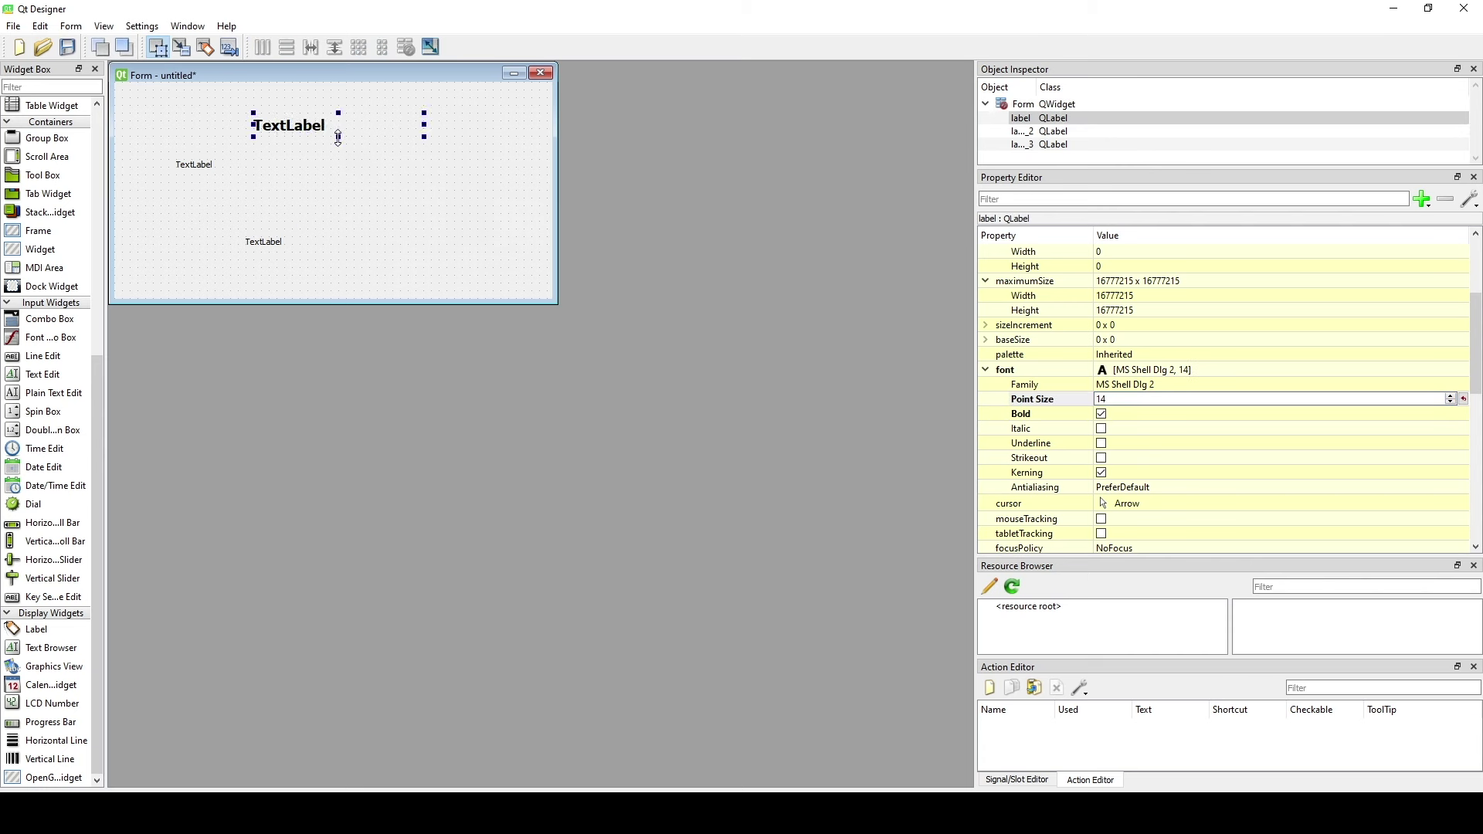
Switch to the exam PDF and copy its title "Divisibilité par 7 (Méthode de Horner)".
click(346, 811)
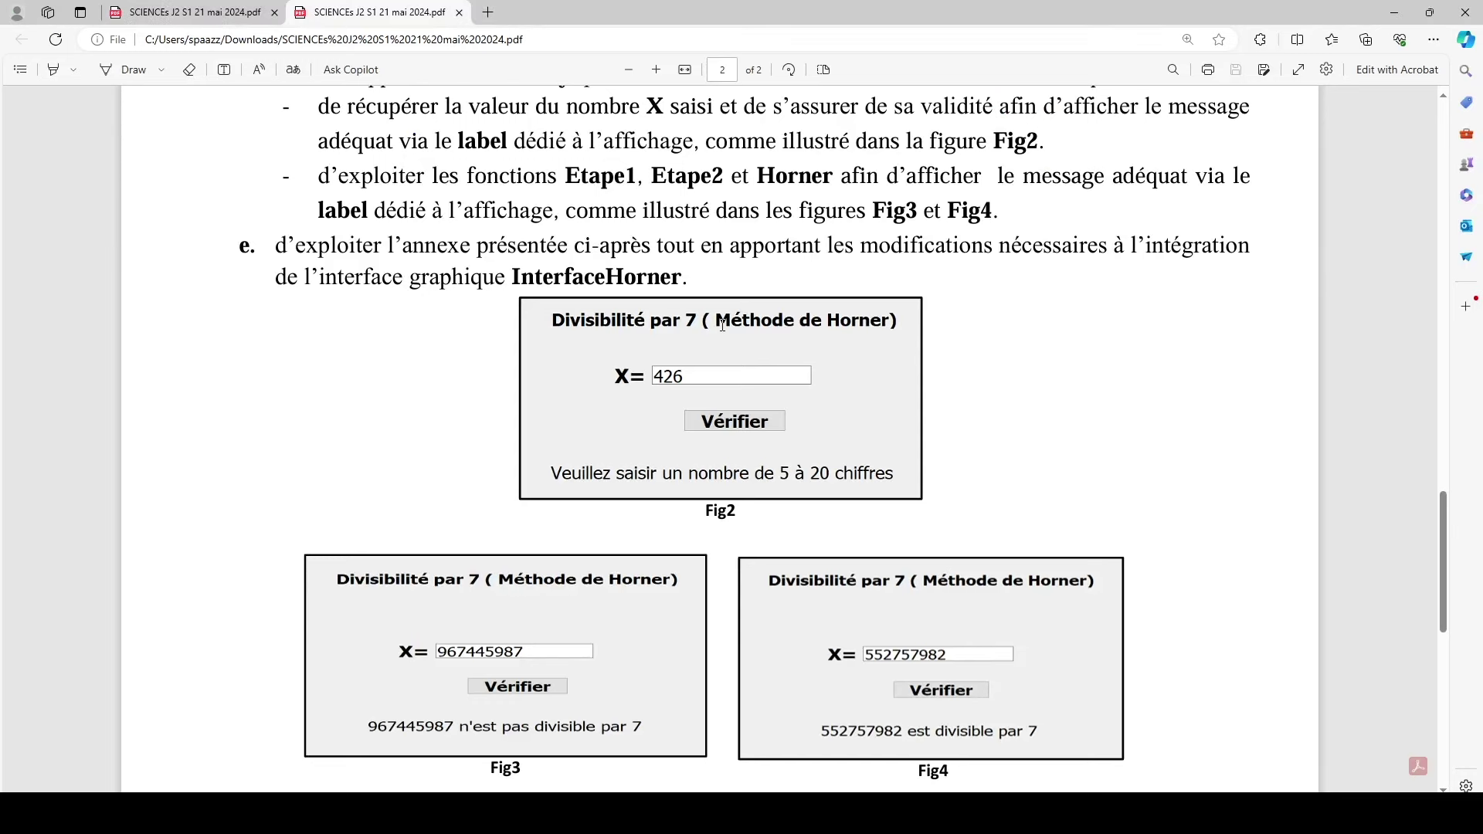
scroll(722, 325, up, 15)
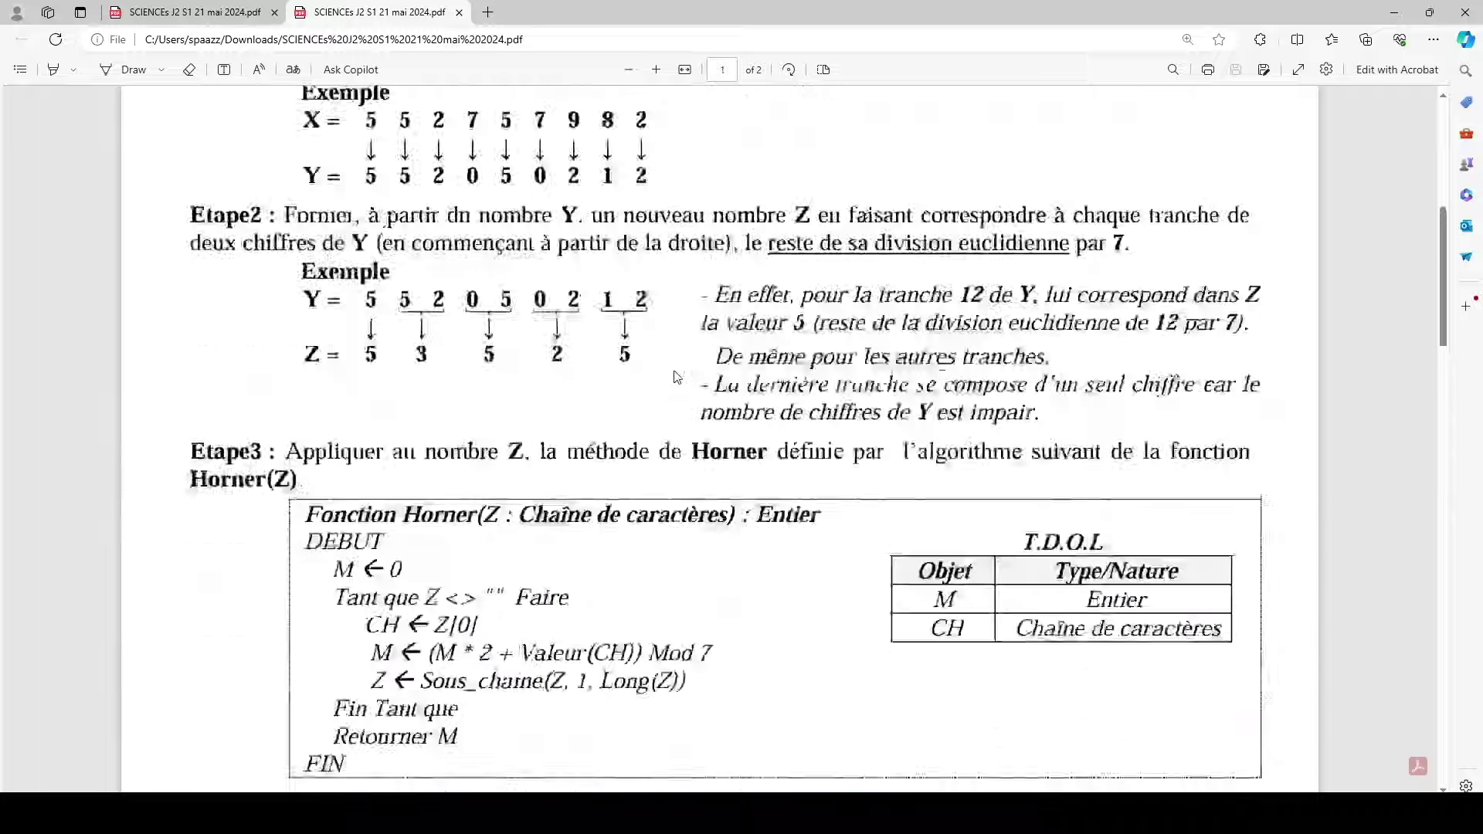
scroll(674, 377, up, 5)
drag(456, 476, 1001, 476)
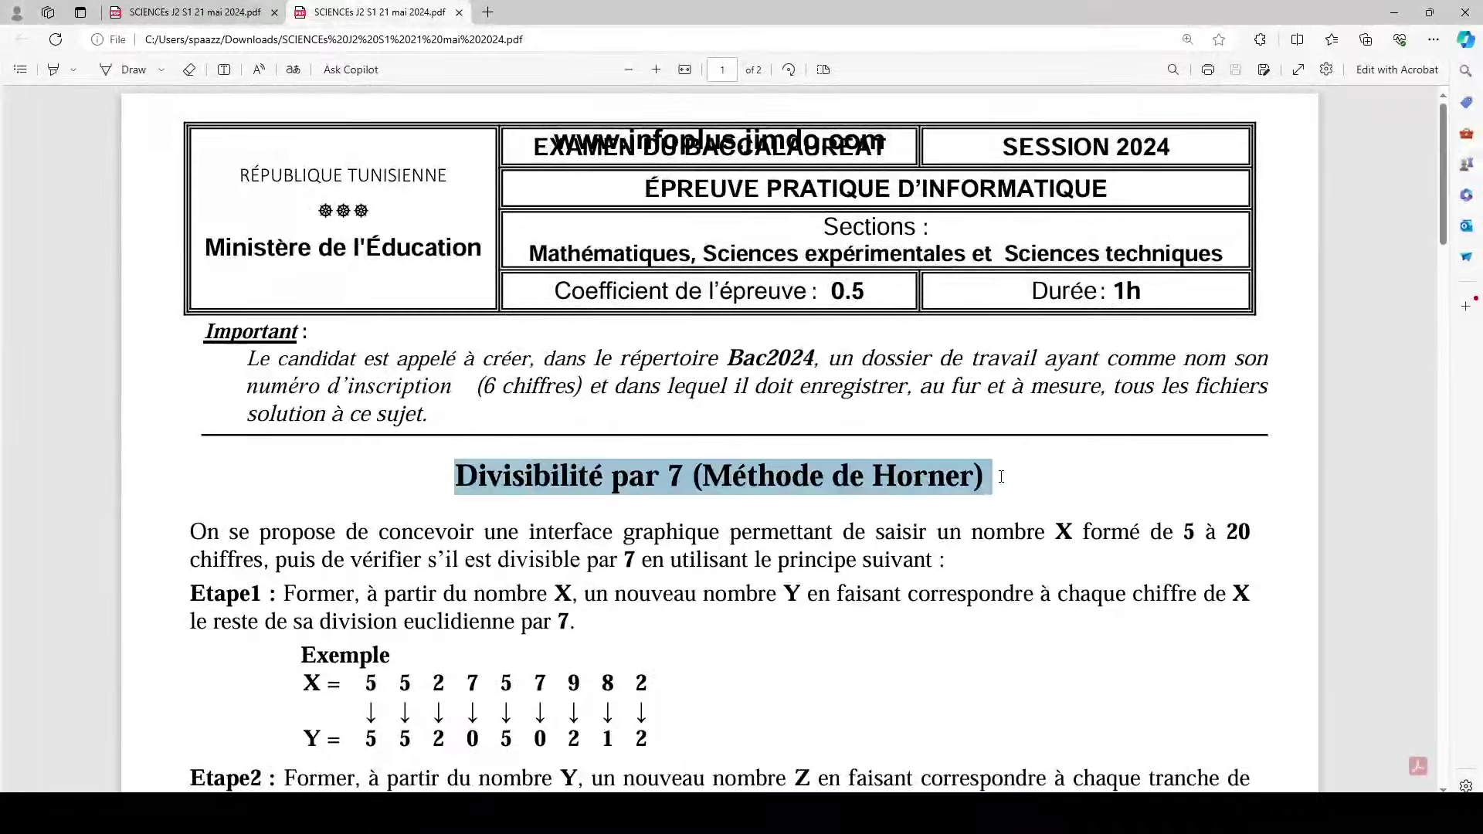
scroll(759, 599, down, 20)
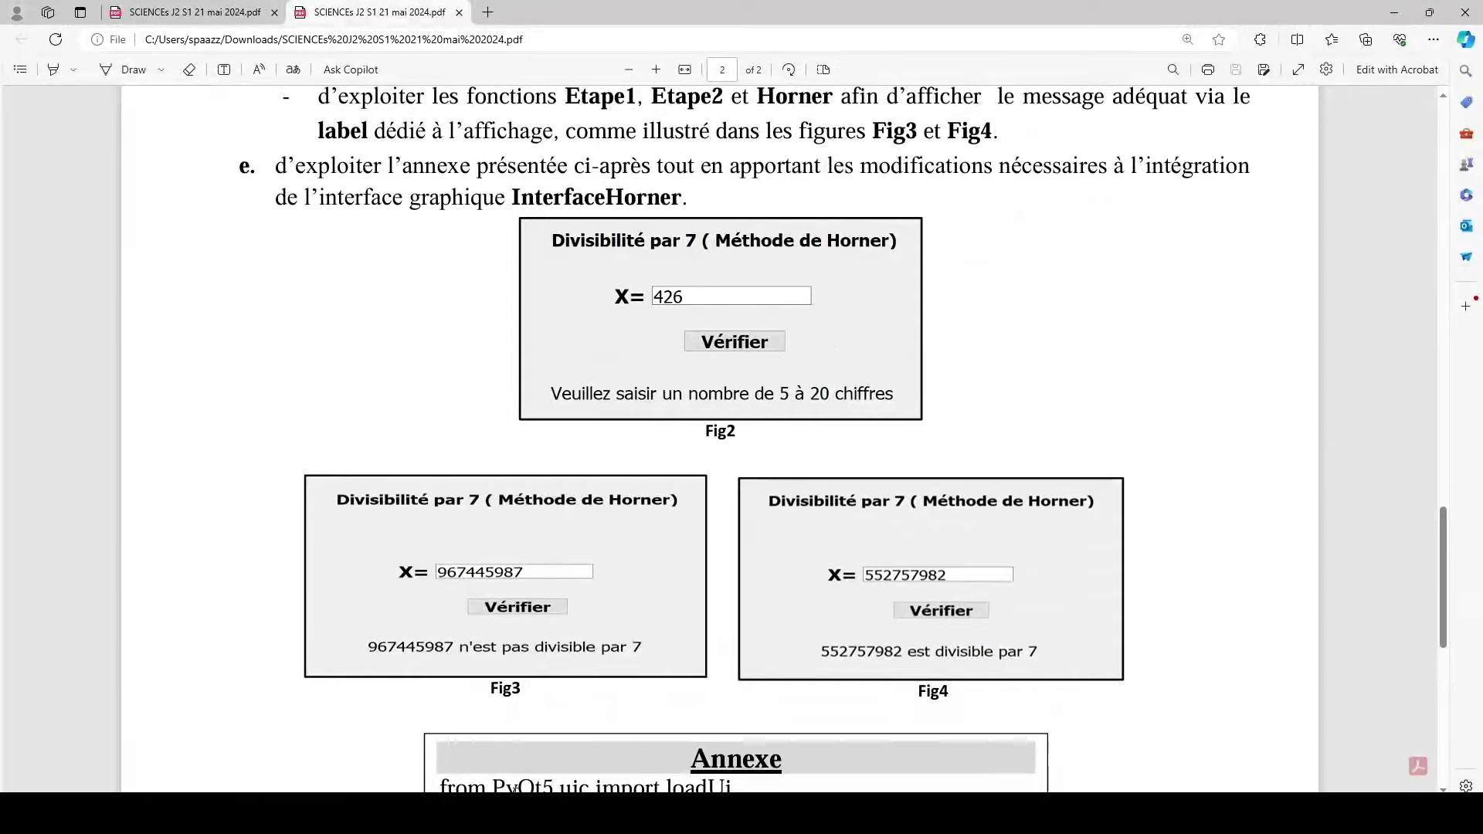
In Qt Designer, replace the top label's text with "Divisibilité par 7 (Méthode de Horner)" and widen the label to show the whole title.
click(533, 813)
double_click(315, 126)
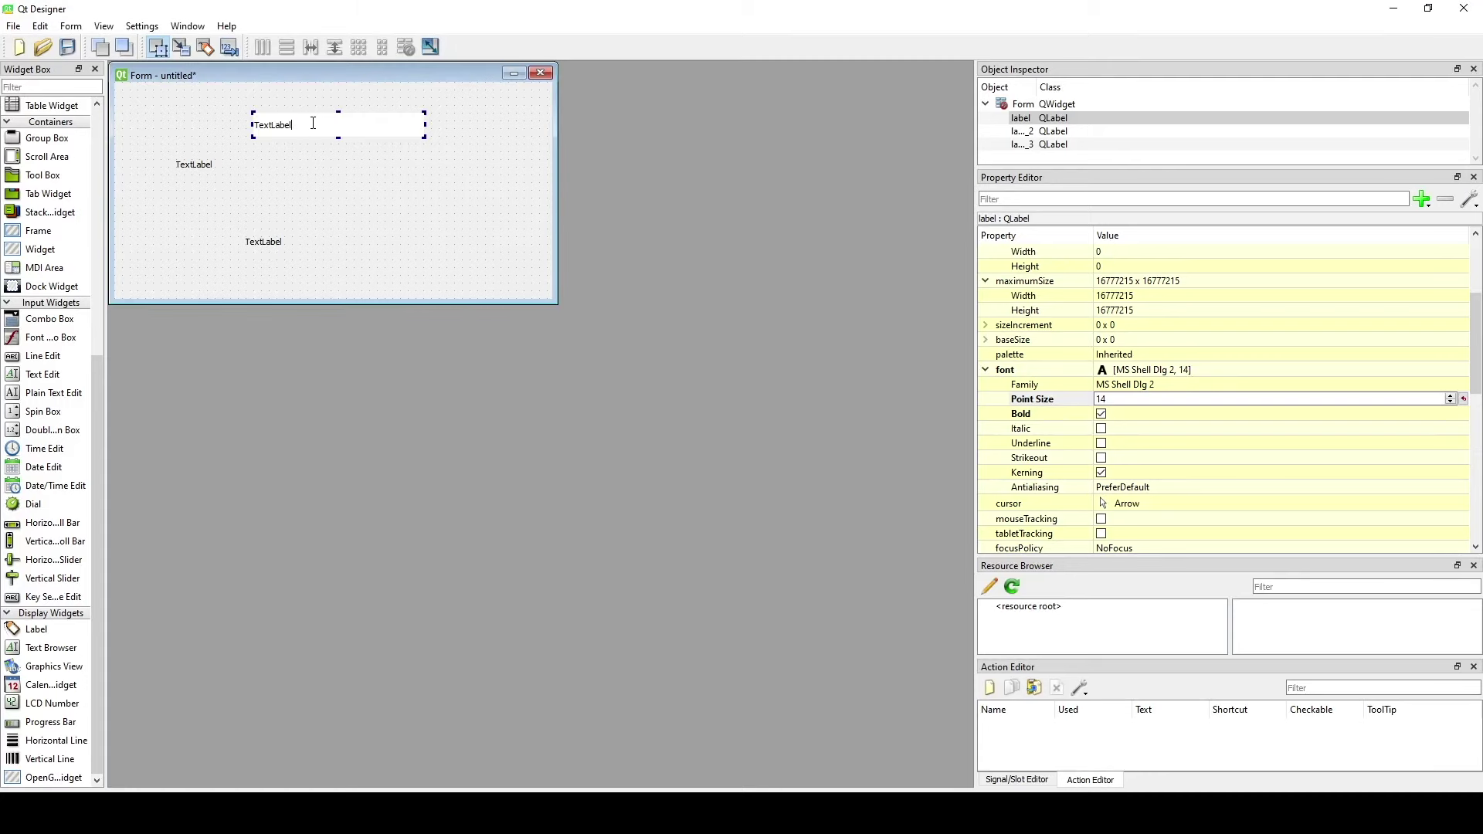
key(ctrl+v)
key(Return)
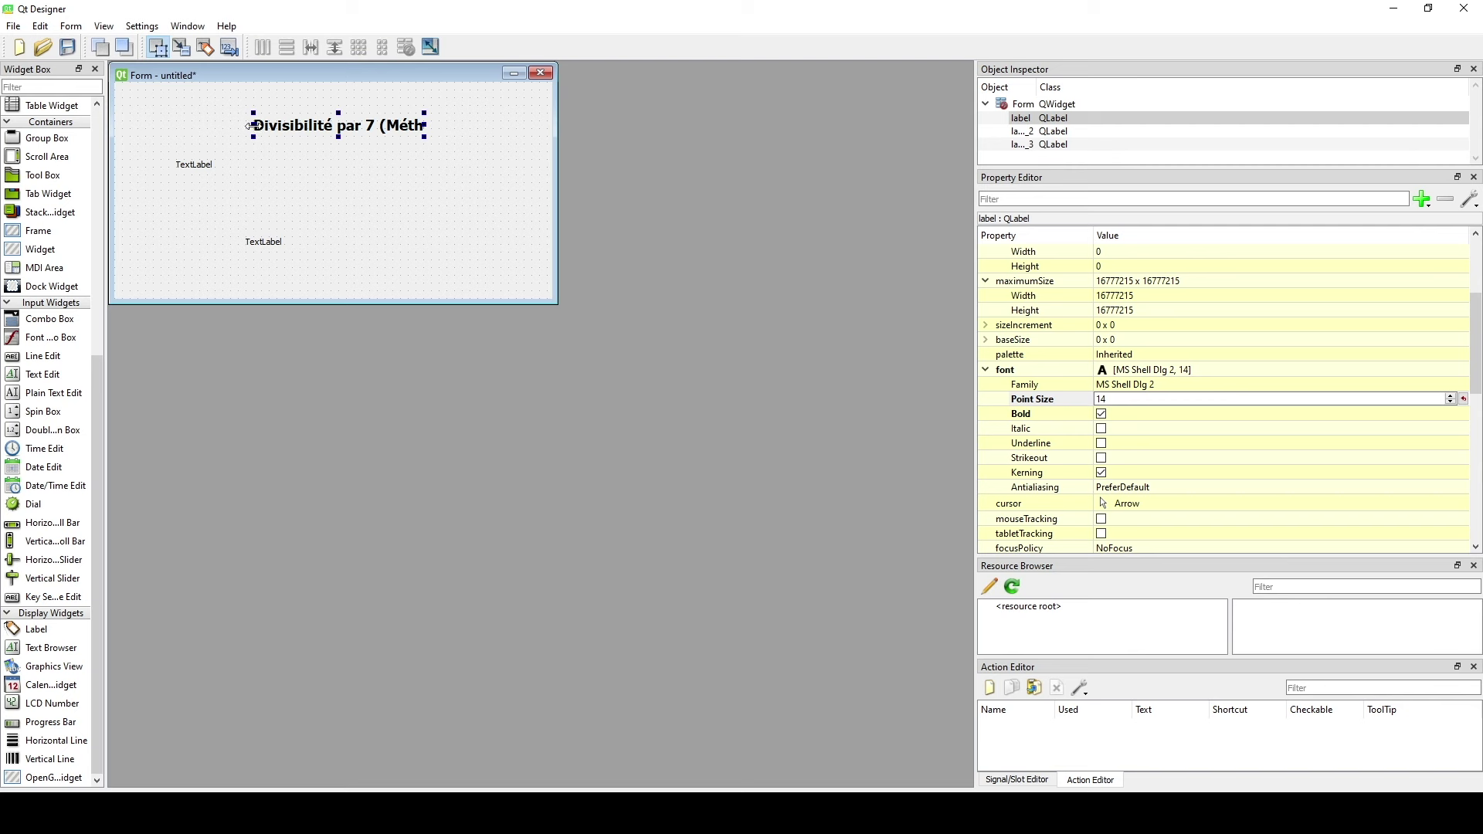
drag(252, 126, 161, 121)
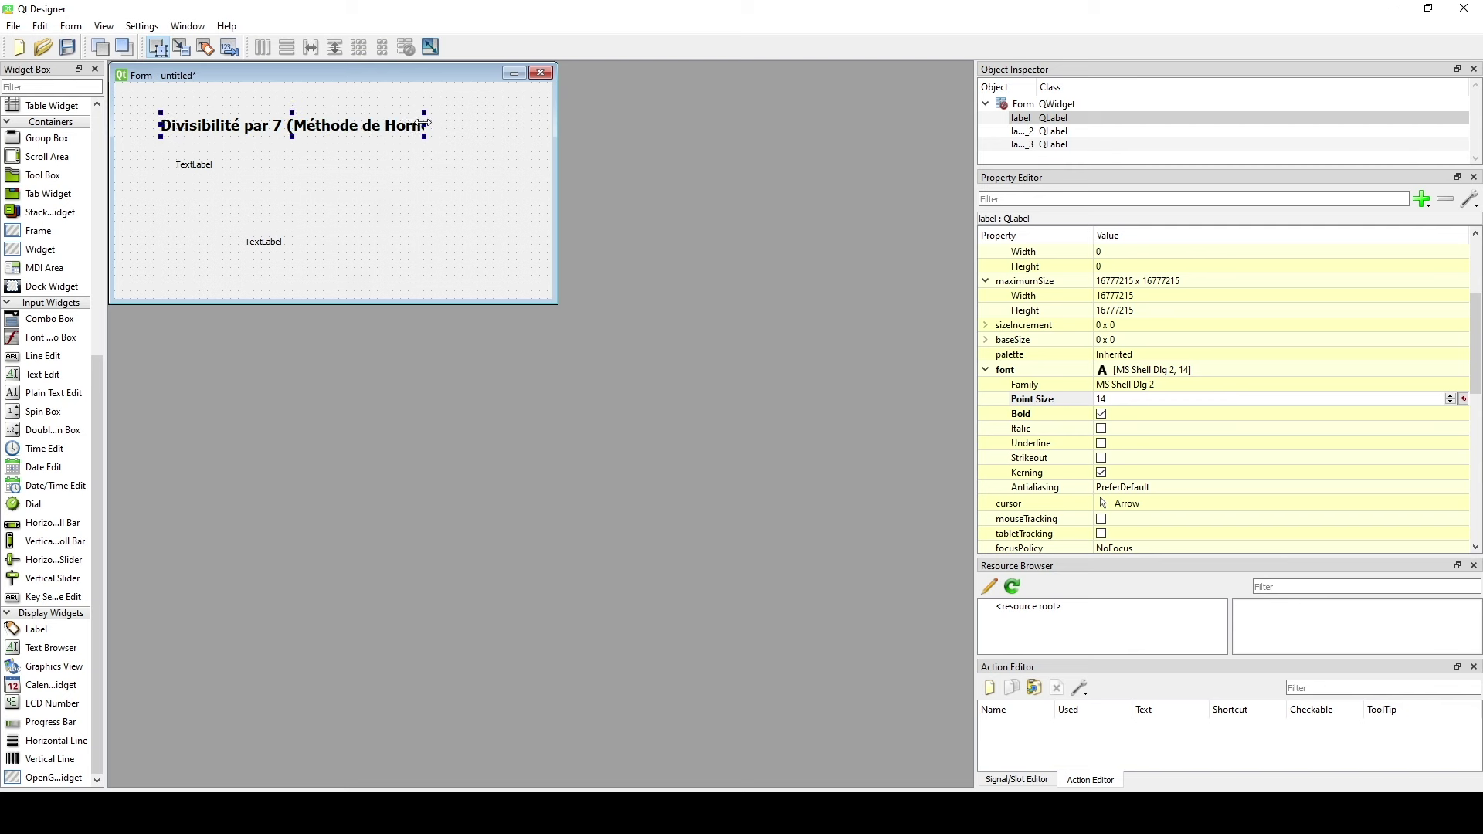
mouse_move(424, 124)
mouse_down()
mouse_move(469, 126)
mouse_move(434, 126)
mouse_up()
Check the figure in the exam PDF and set the label below the title to "X =".
key(alt+Tab)
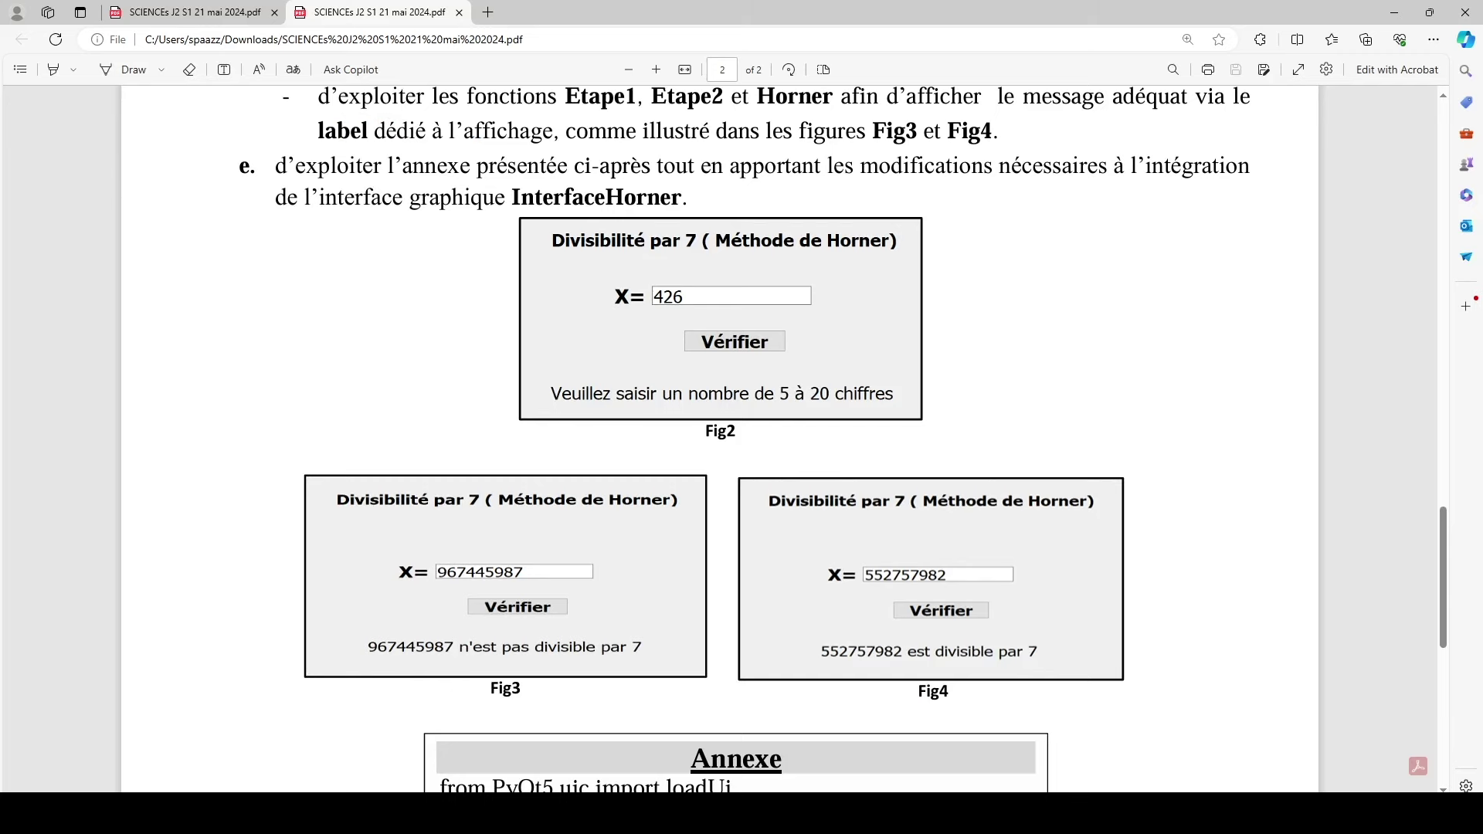
key(alt+Tab)
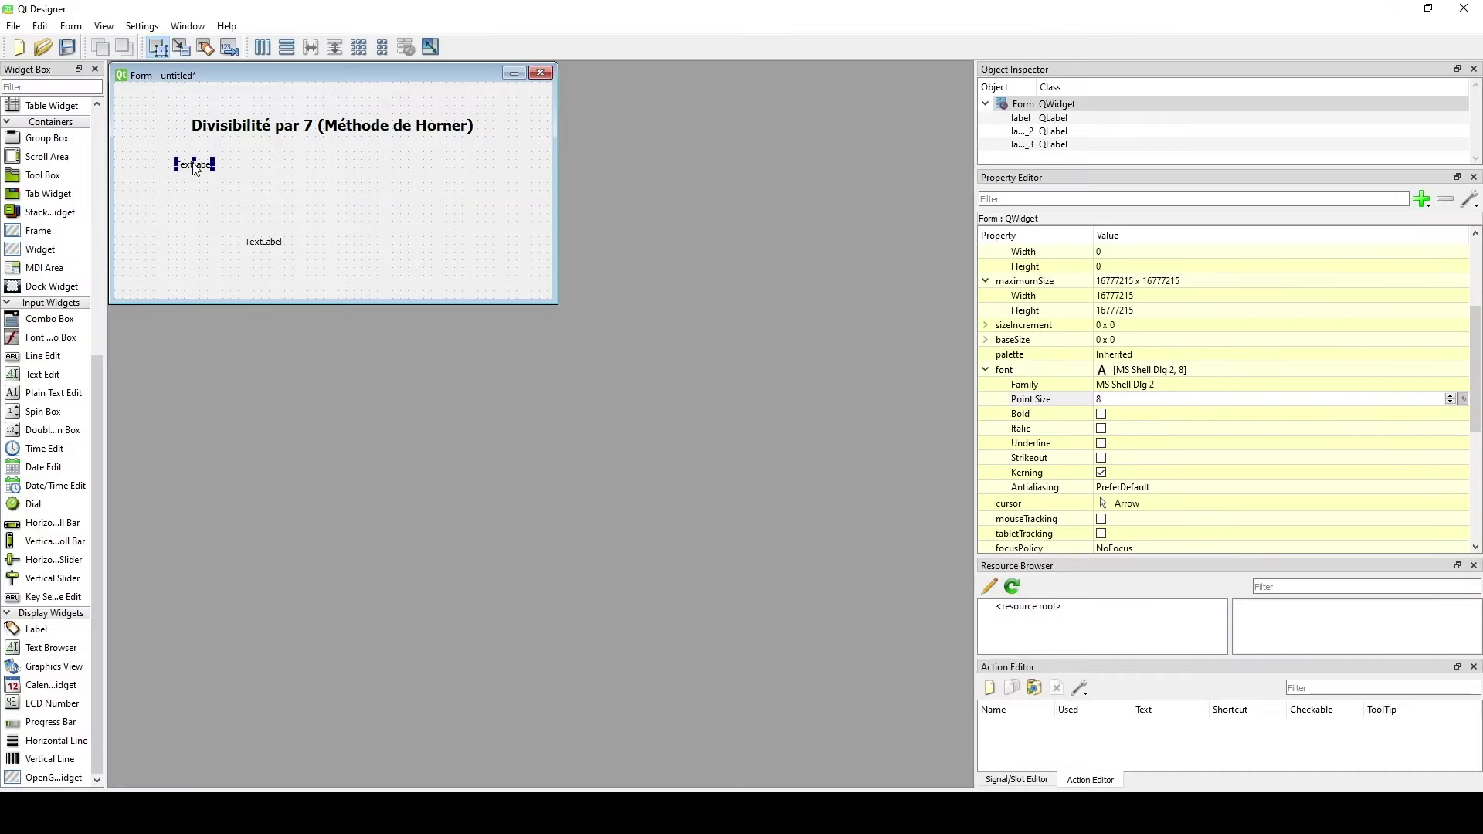
click(195, 165)
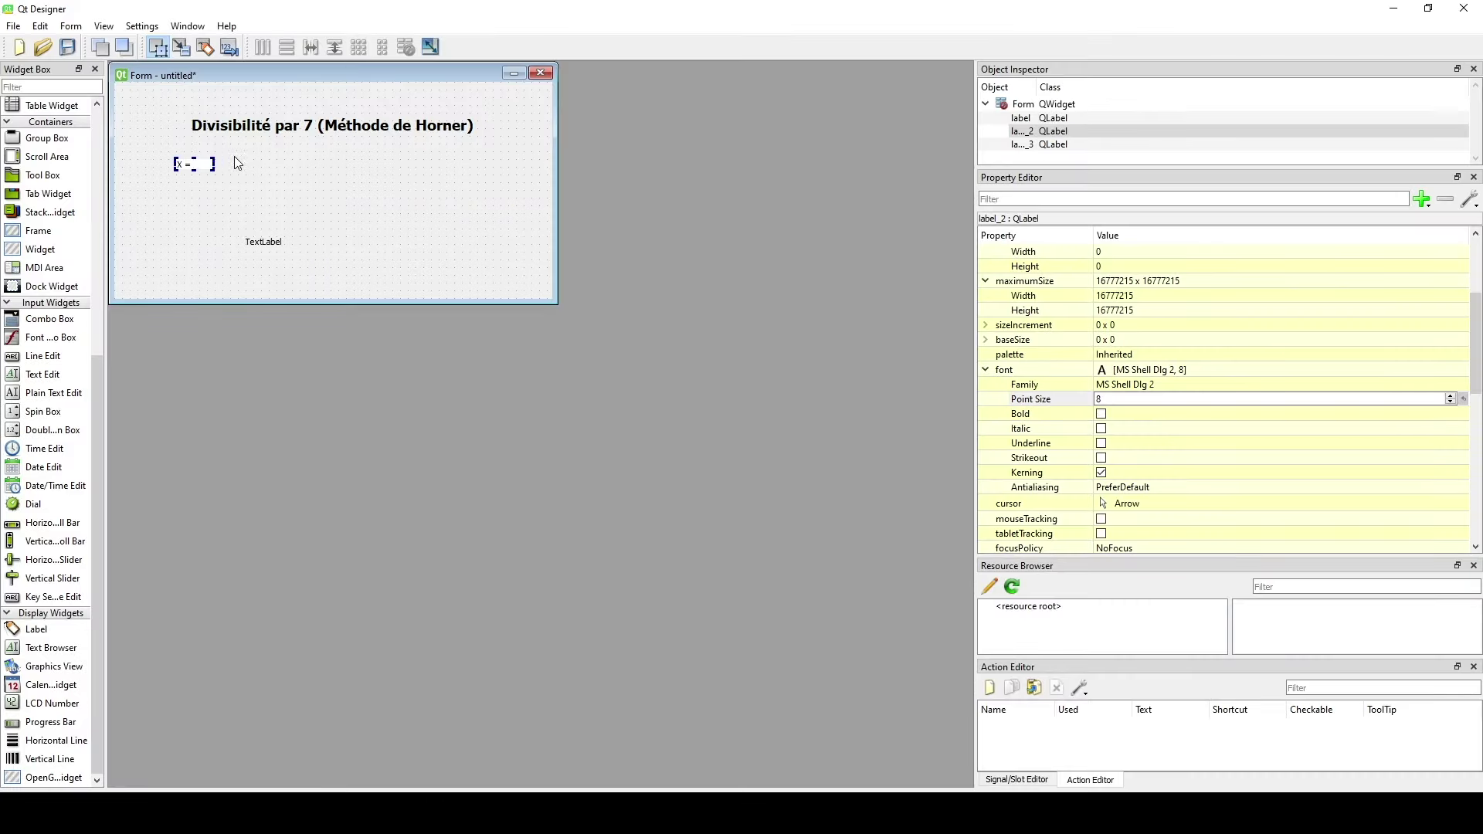
click(237, 163)
click(193, 164)
Make the "X =" label bold with a larger point size, enlarge its frame and return to the exam PDF.
click(1100, 413)
click(1444, 399)
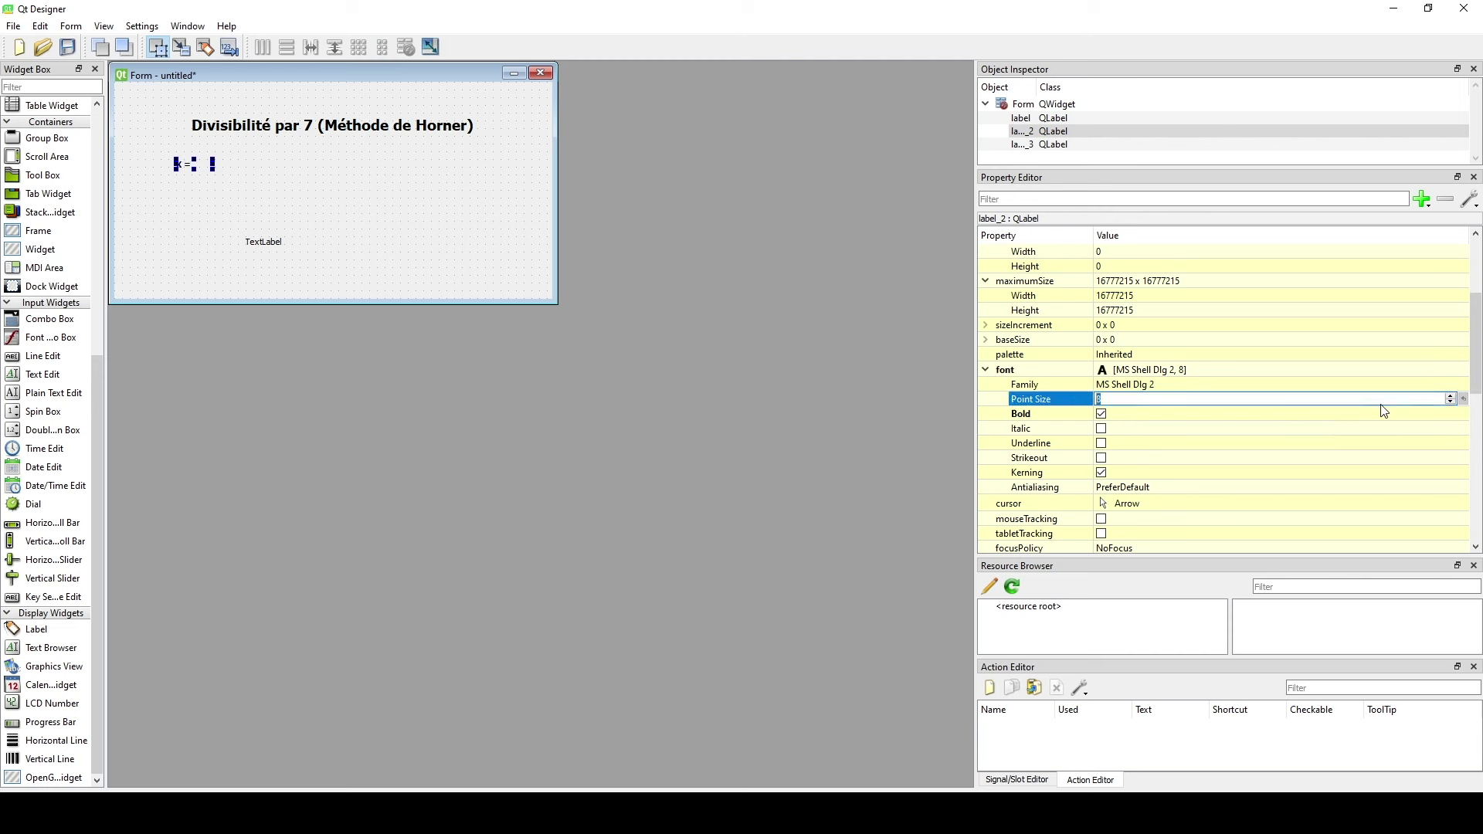
click(1451, 396)
click(1451, 397)
click(1451, 396)
click(1451, 396)
click(1451, 396)
click(1452, 397)
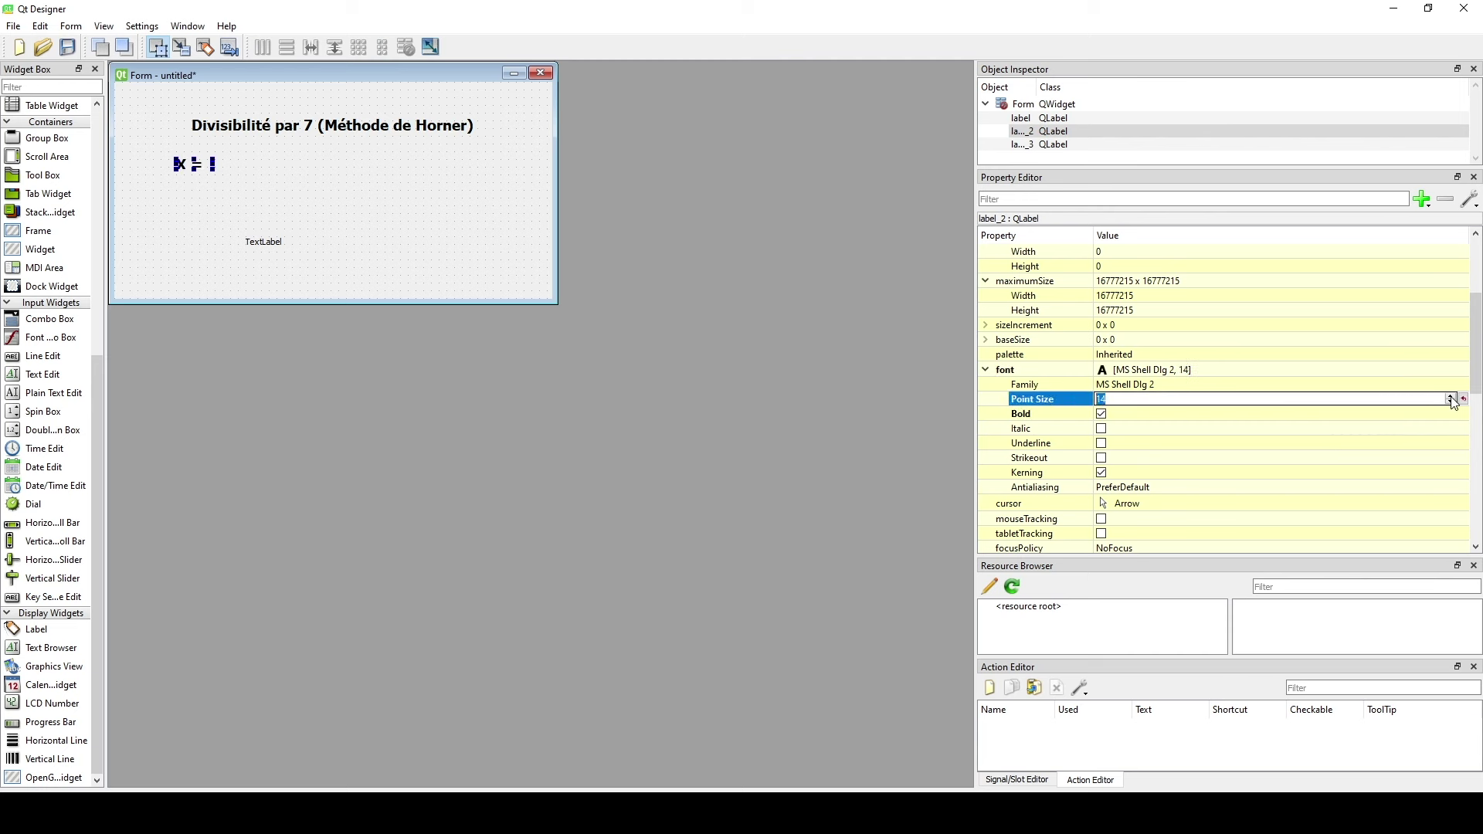
click(483, 220)
drag(202, 169, 251, 177)
click(357, 811)
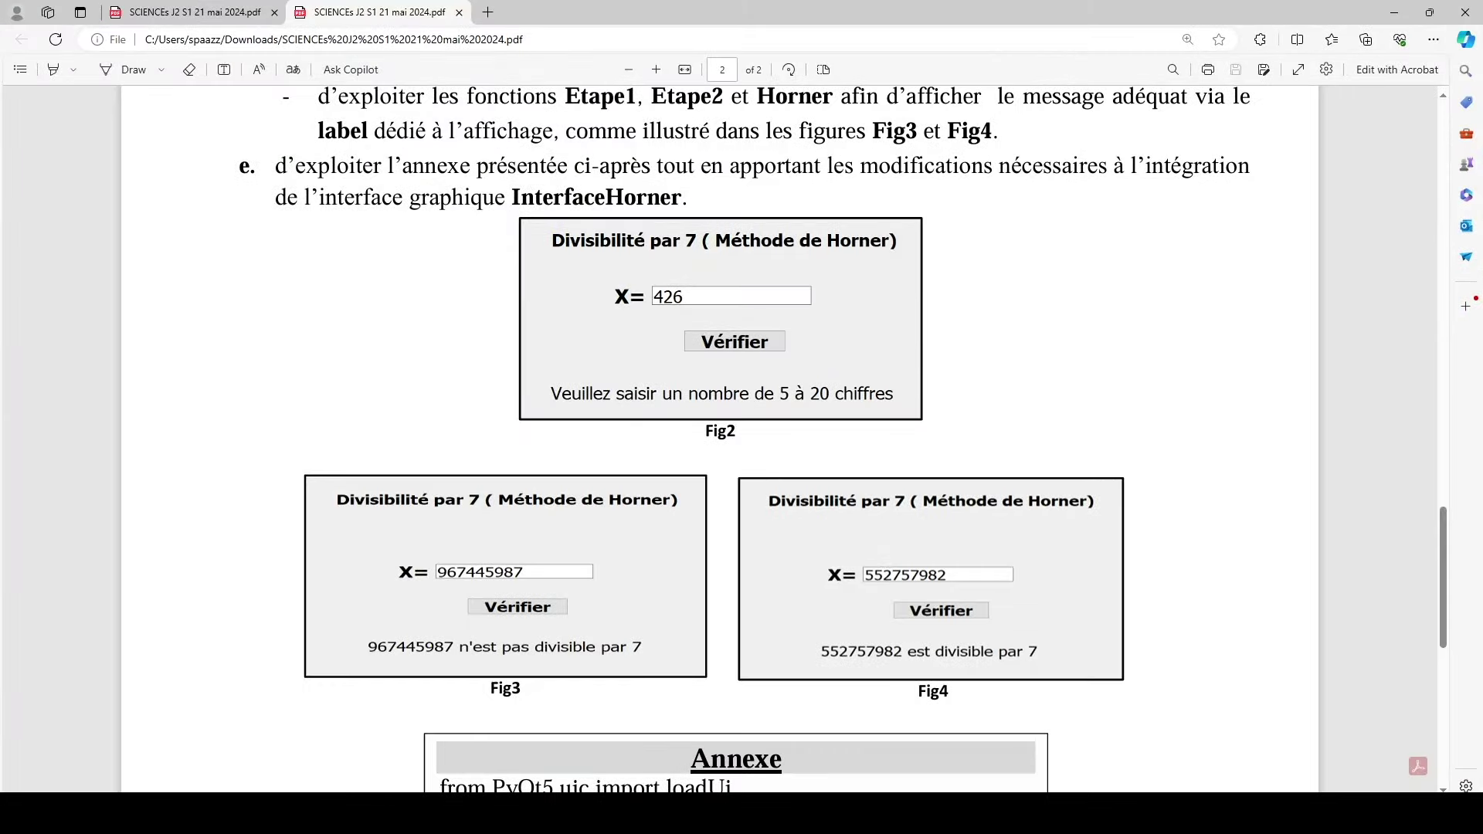
Back in Qt Designer, add a Line Edit about 261 by 31 pixels beside the "X =" label and align the two.
key(alt+Tab)
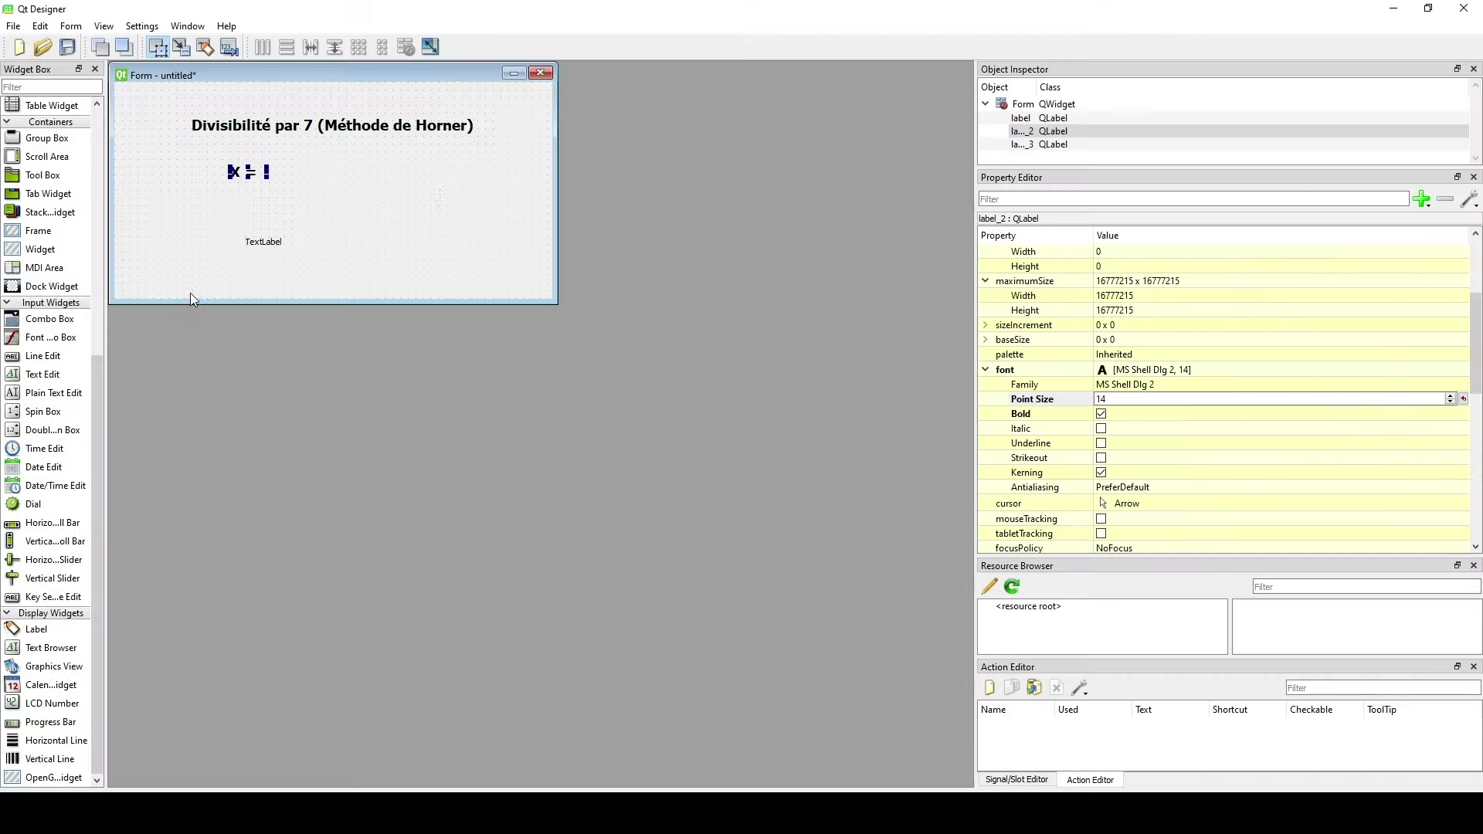
click(304, 224)
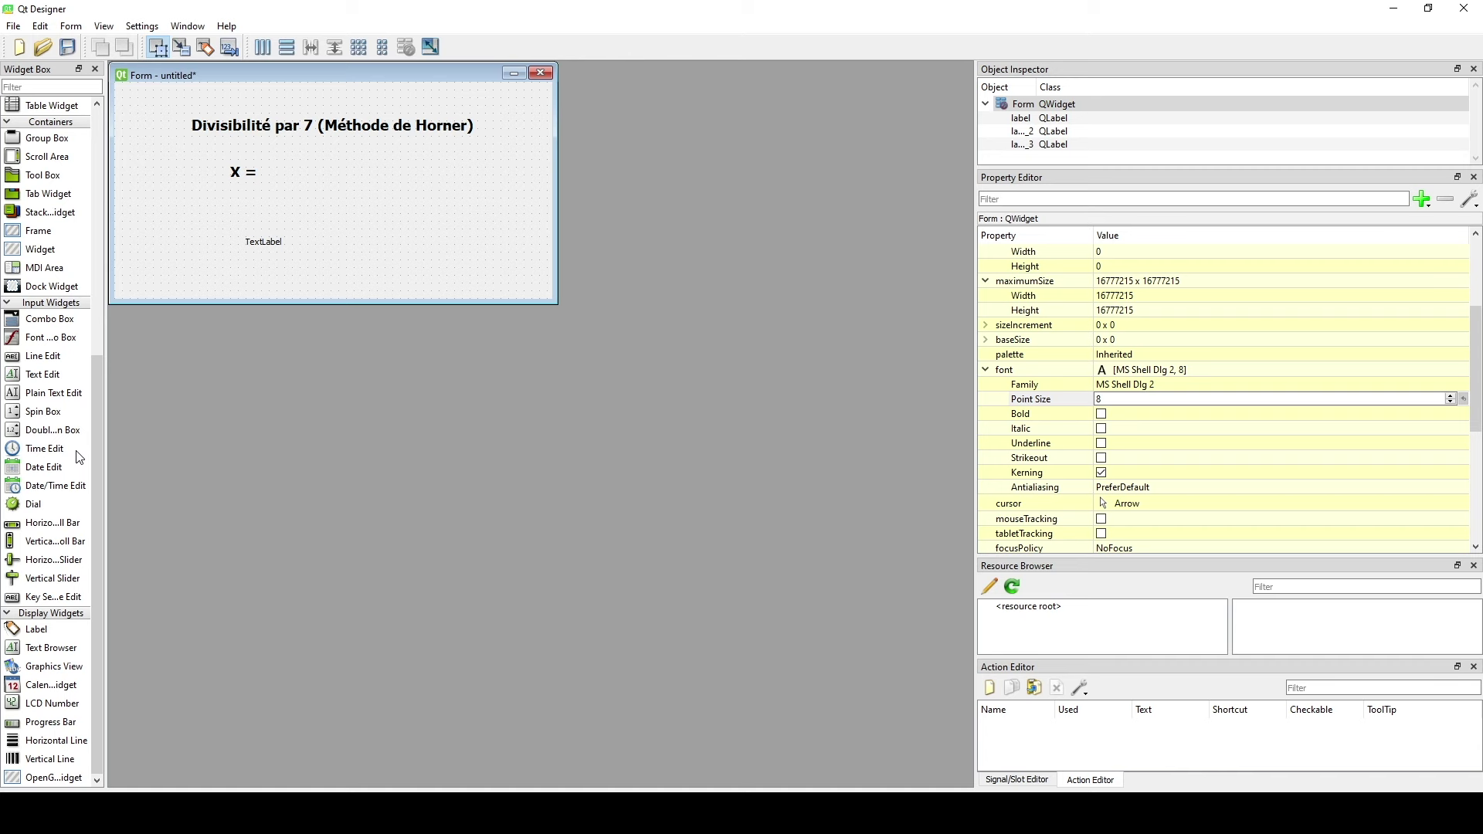
drag(35, 356, 481, 171)
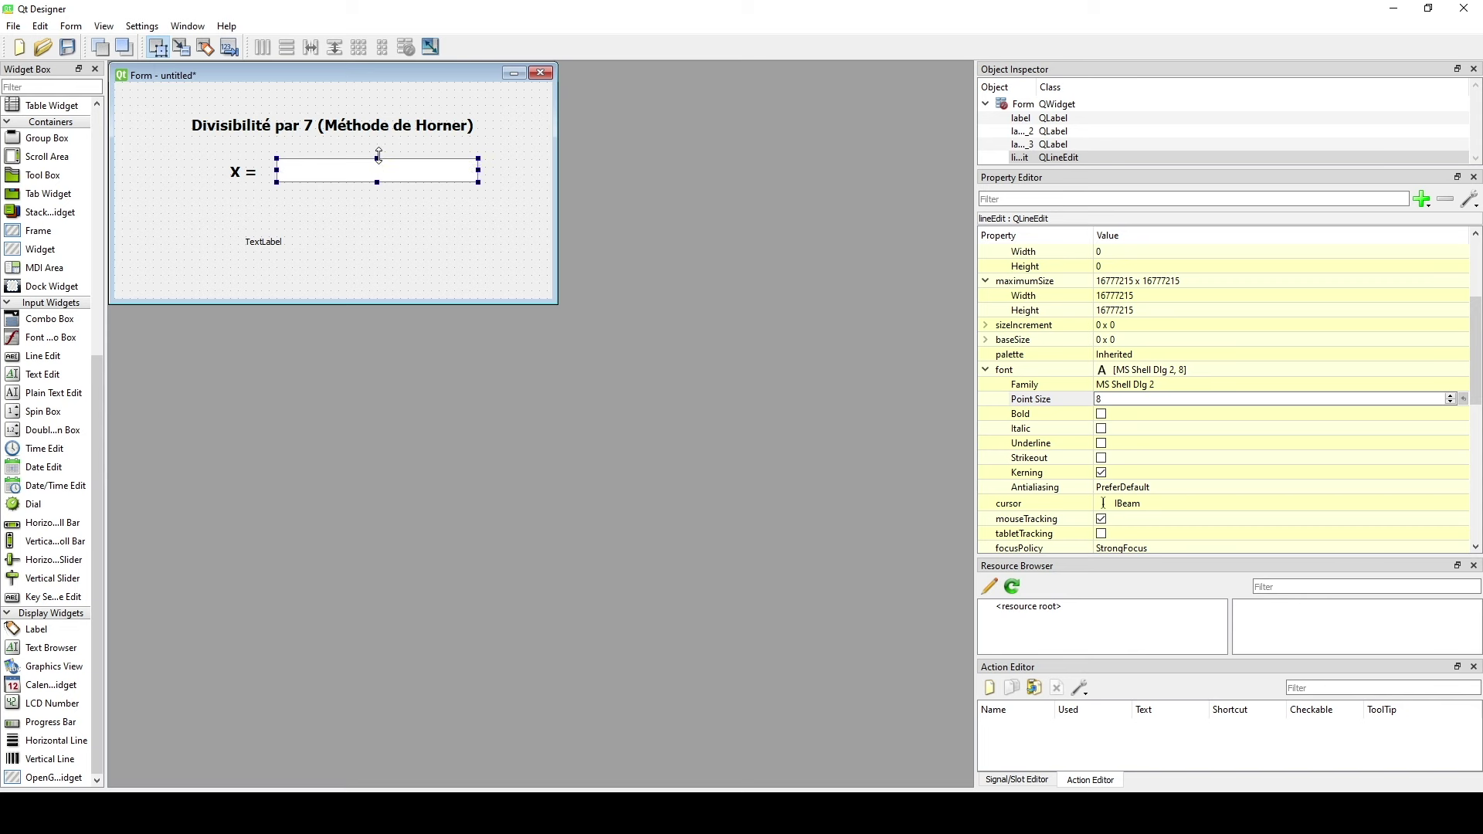
drag(382, 175, 383, 177)
drag(240, 170, 236, 173)
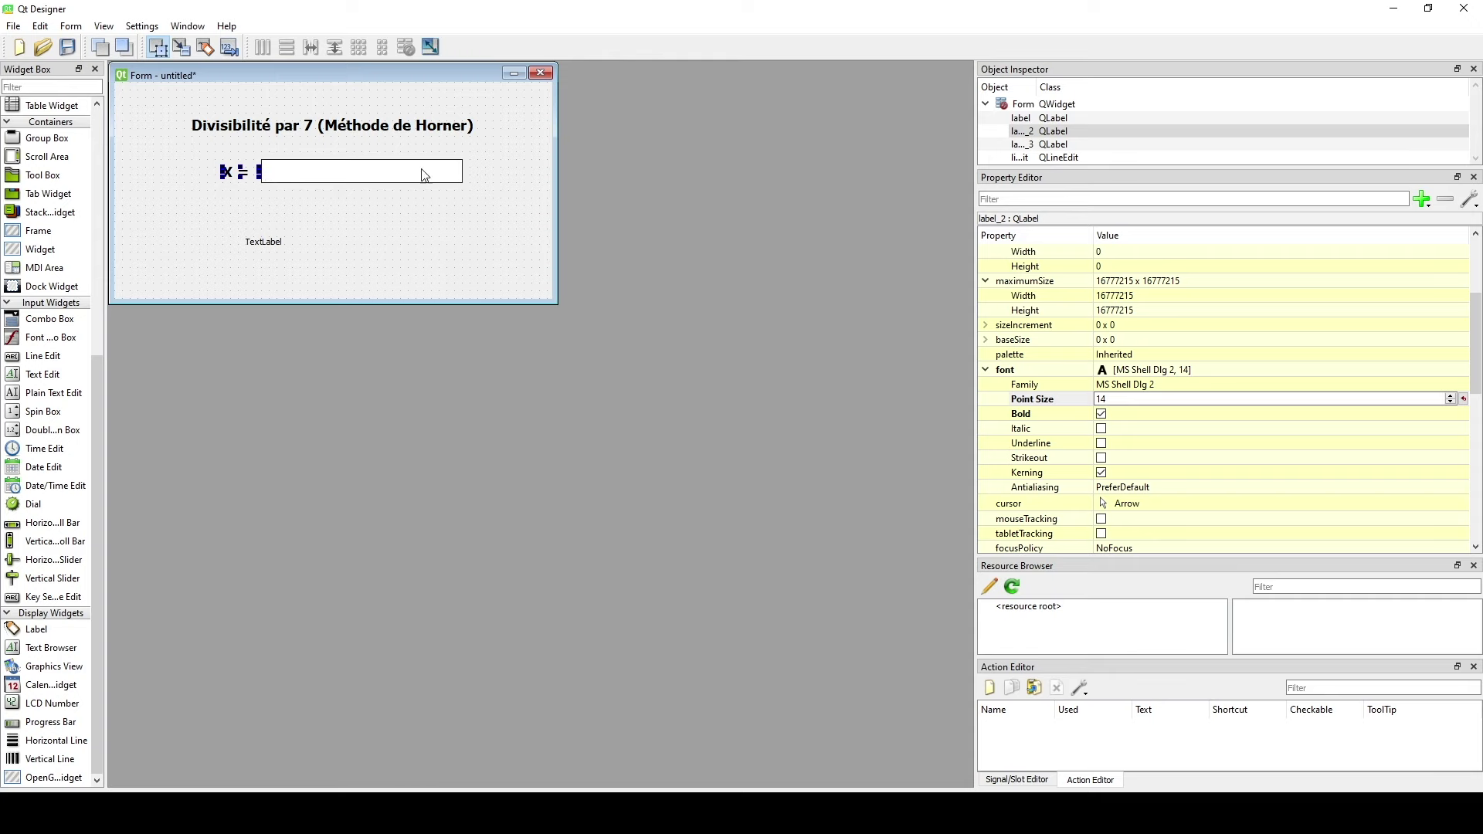
click(290, 257)
Check the figure in the exam PDF, then move the form's remaining TextLabel lower and set its point size to 14.
key(alt+Tab)
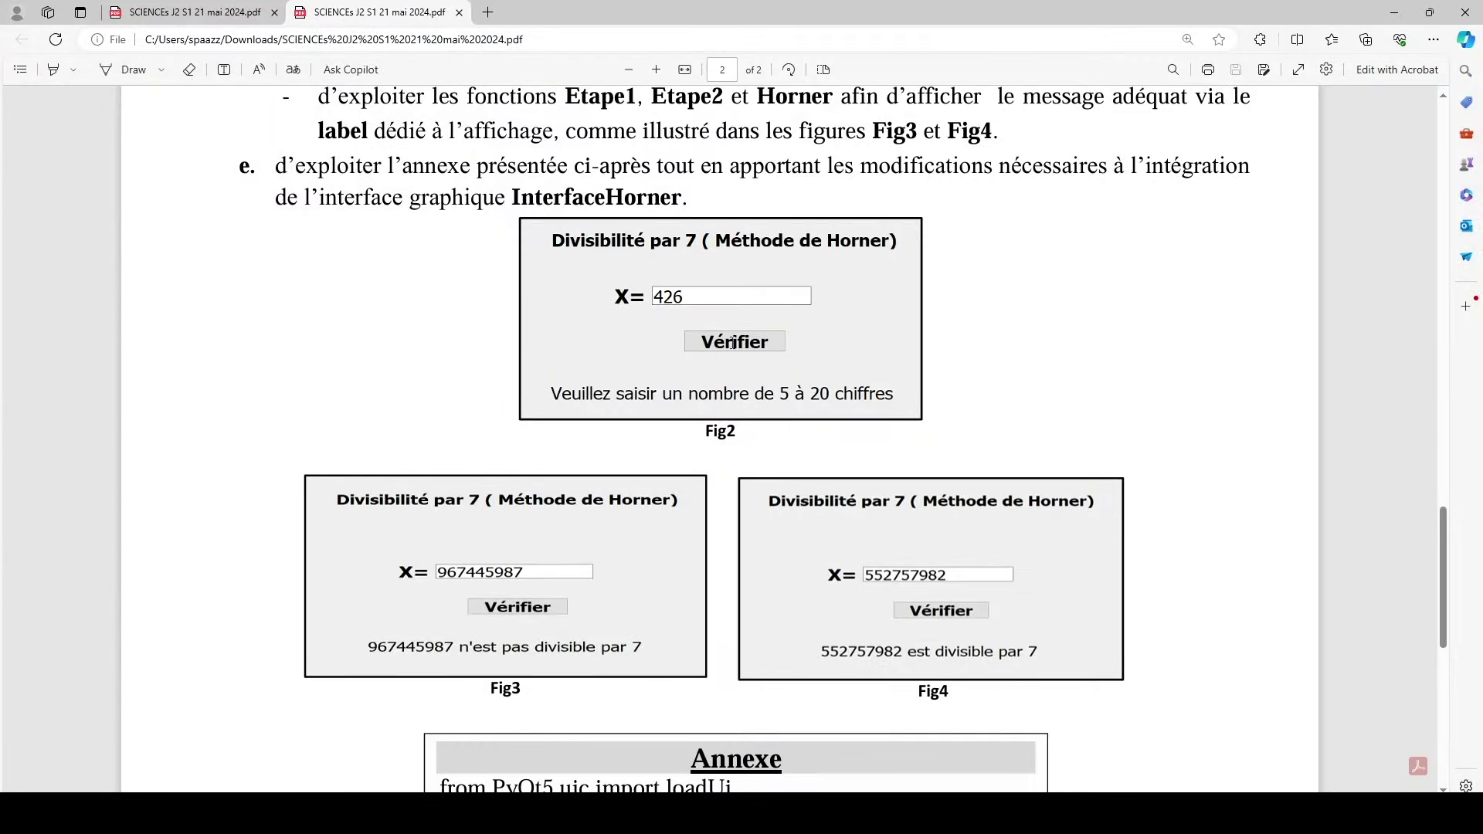
key(alt+Tab)
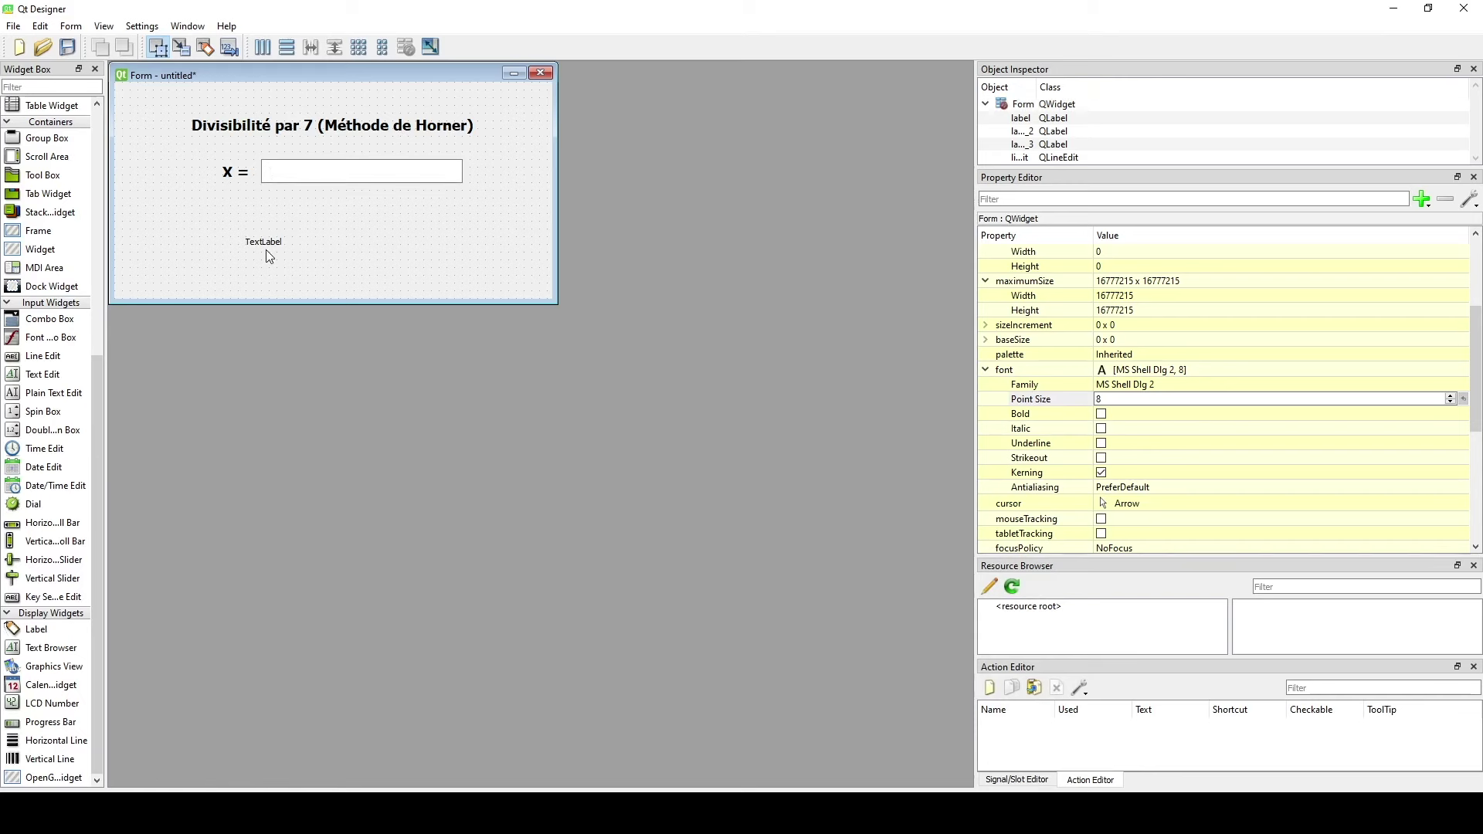
drag(276, 250, 329, 259)
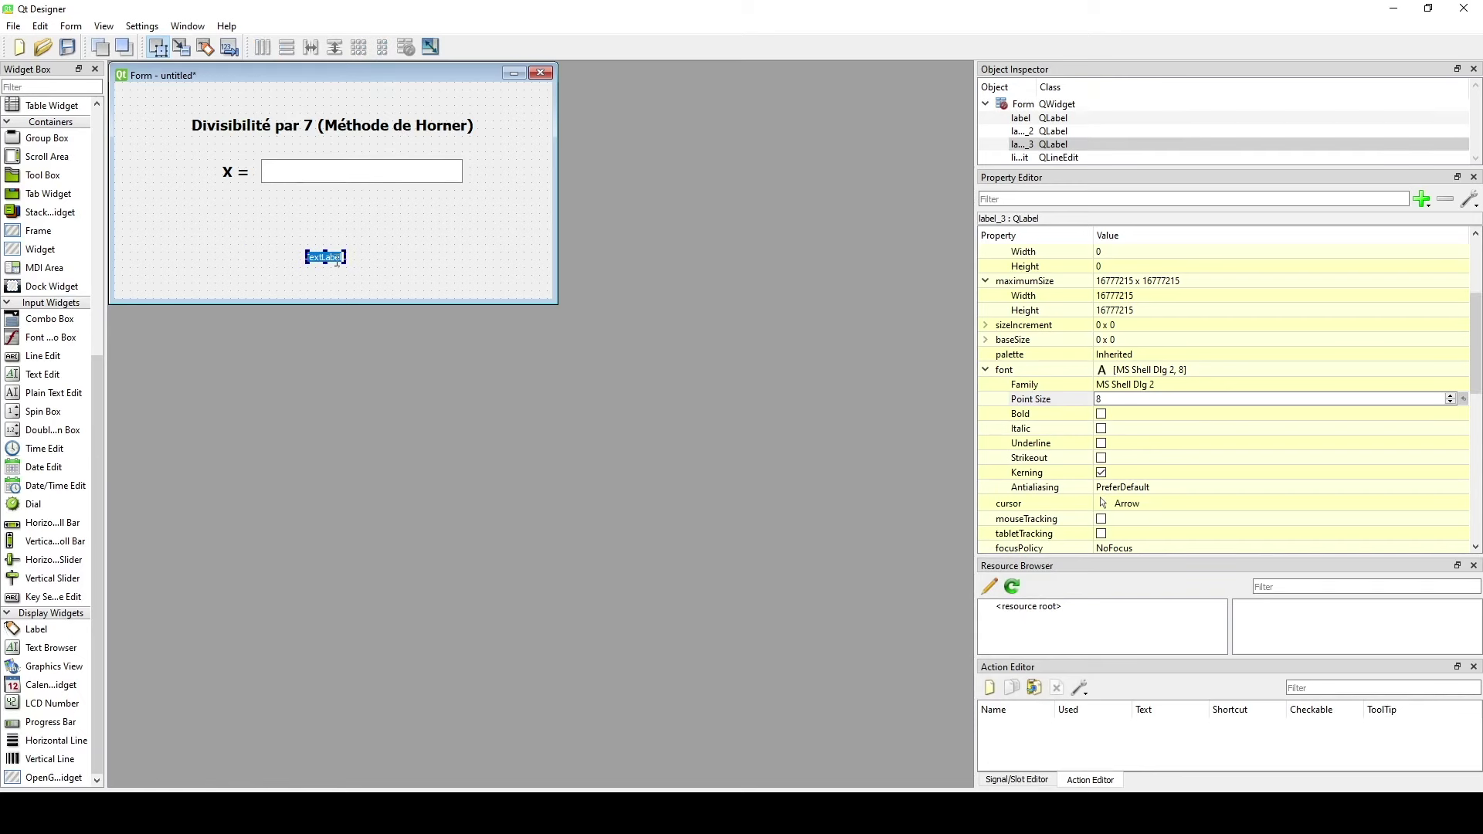
click(340, 273)
click(335, 259)
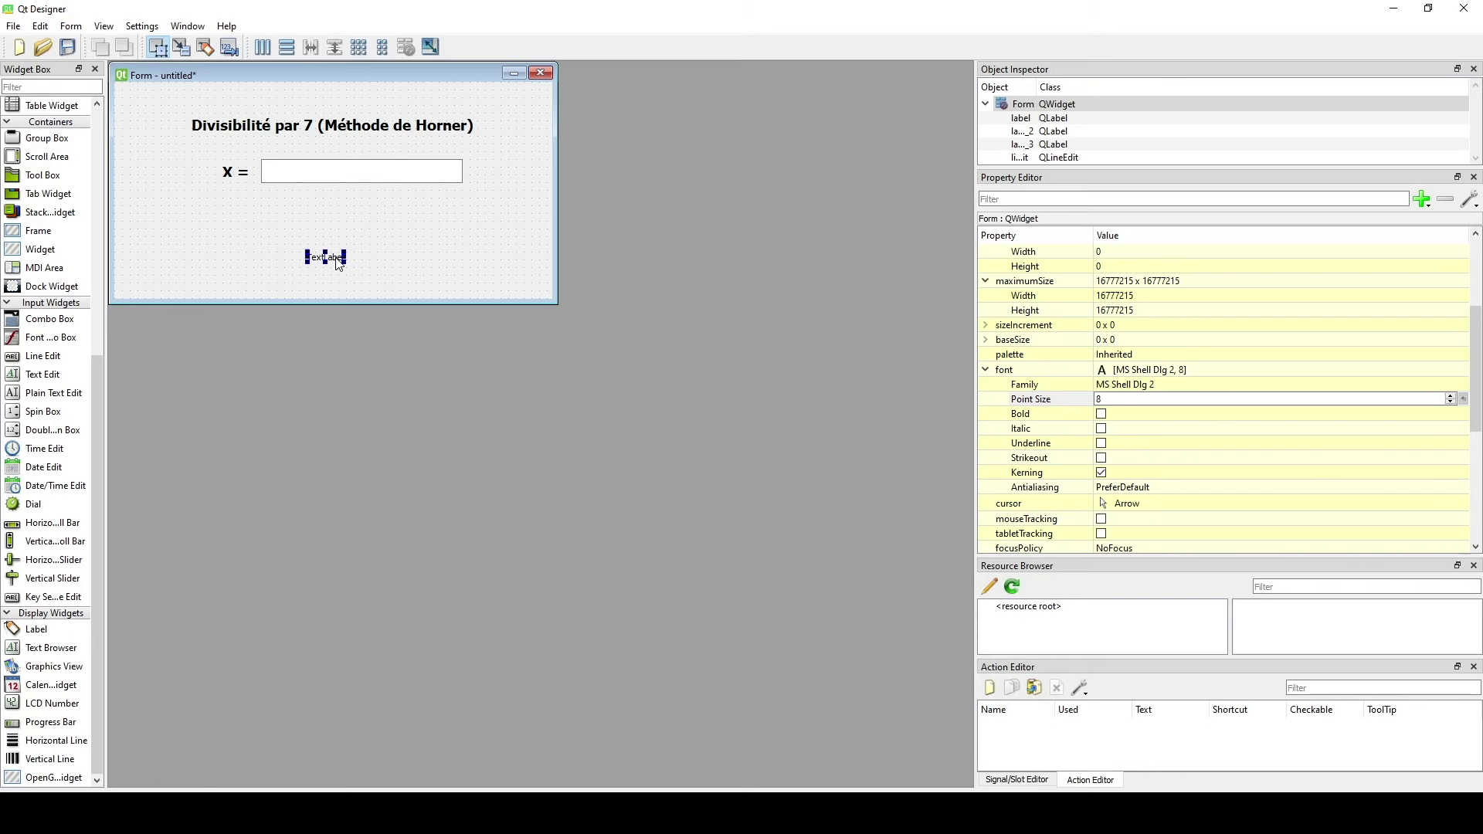
click(1451, 403)
click(1452, 403)
click(1451, 402)
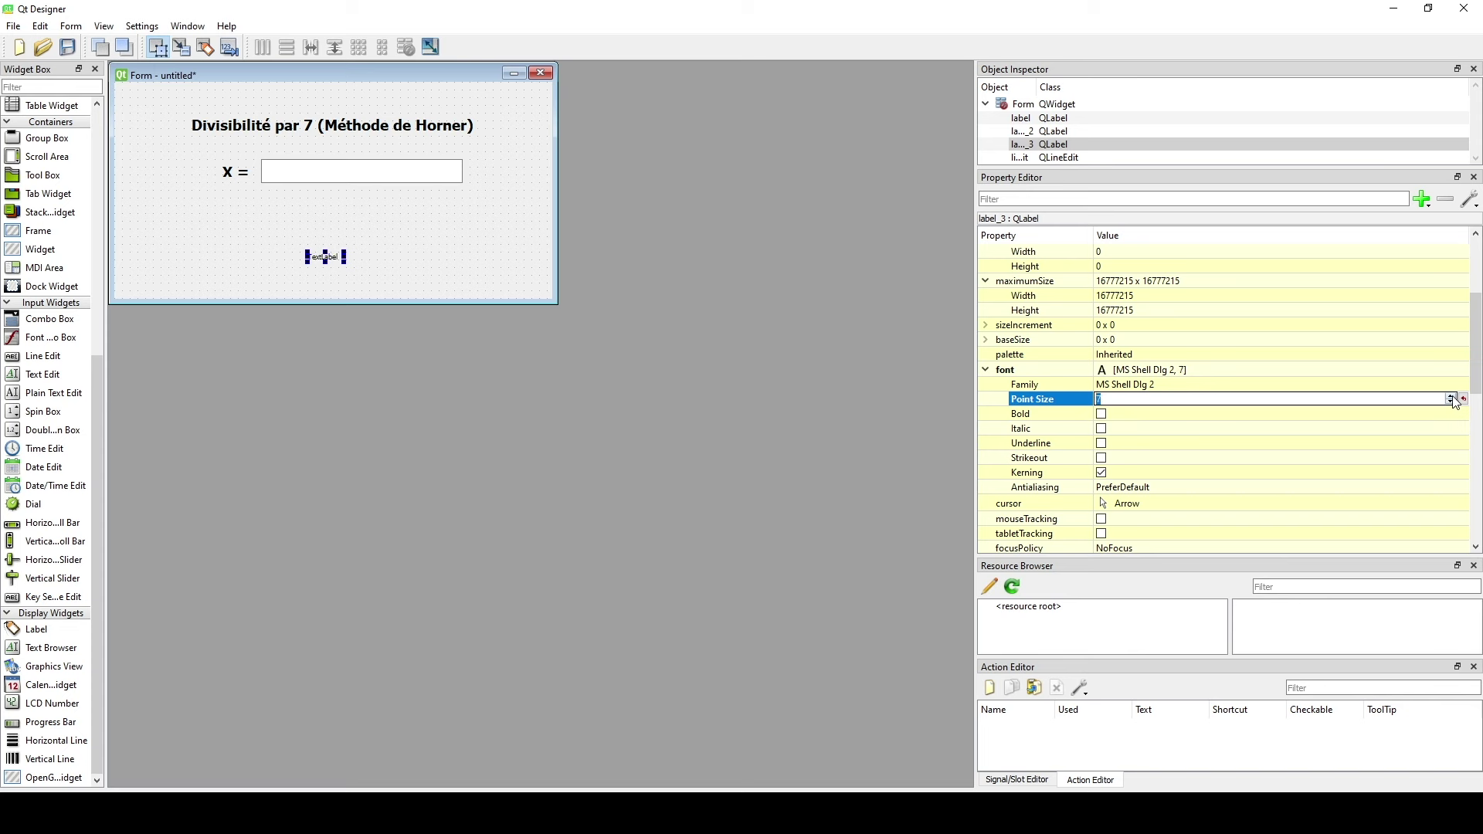
click(1451, 396)
click(1452, 396)
click(1452, 396)
click(1452, 396)
click(1452, 396)
click(1452, 396)
Widen the TextLabel's frame across most of the form and make it taller to hold the result message.
click(318, 267)
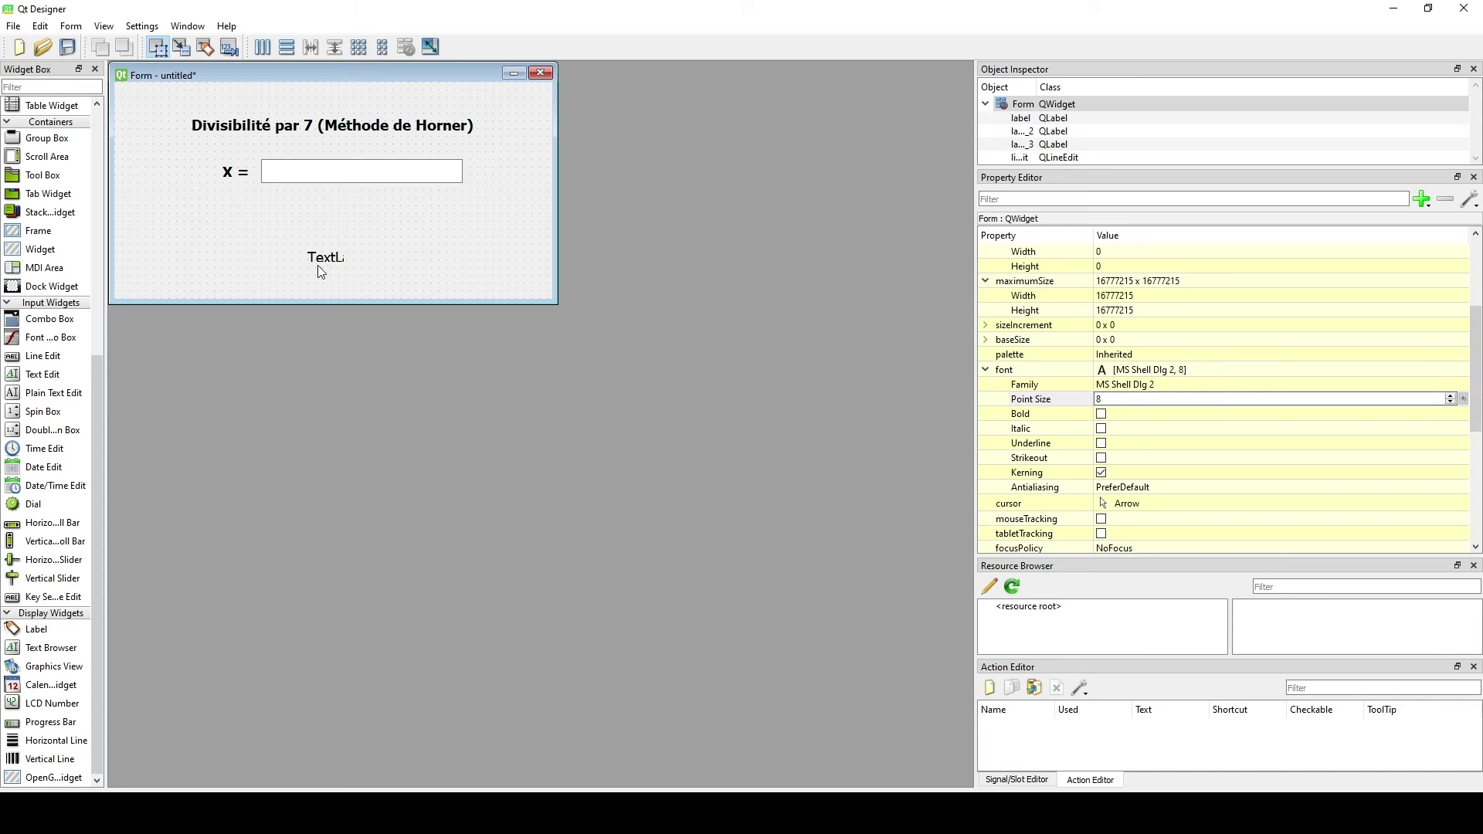
click(318, 266)
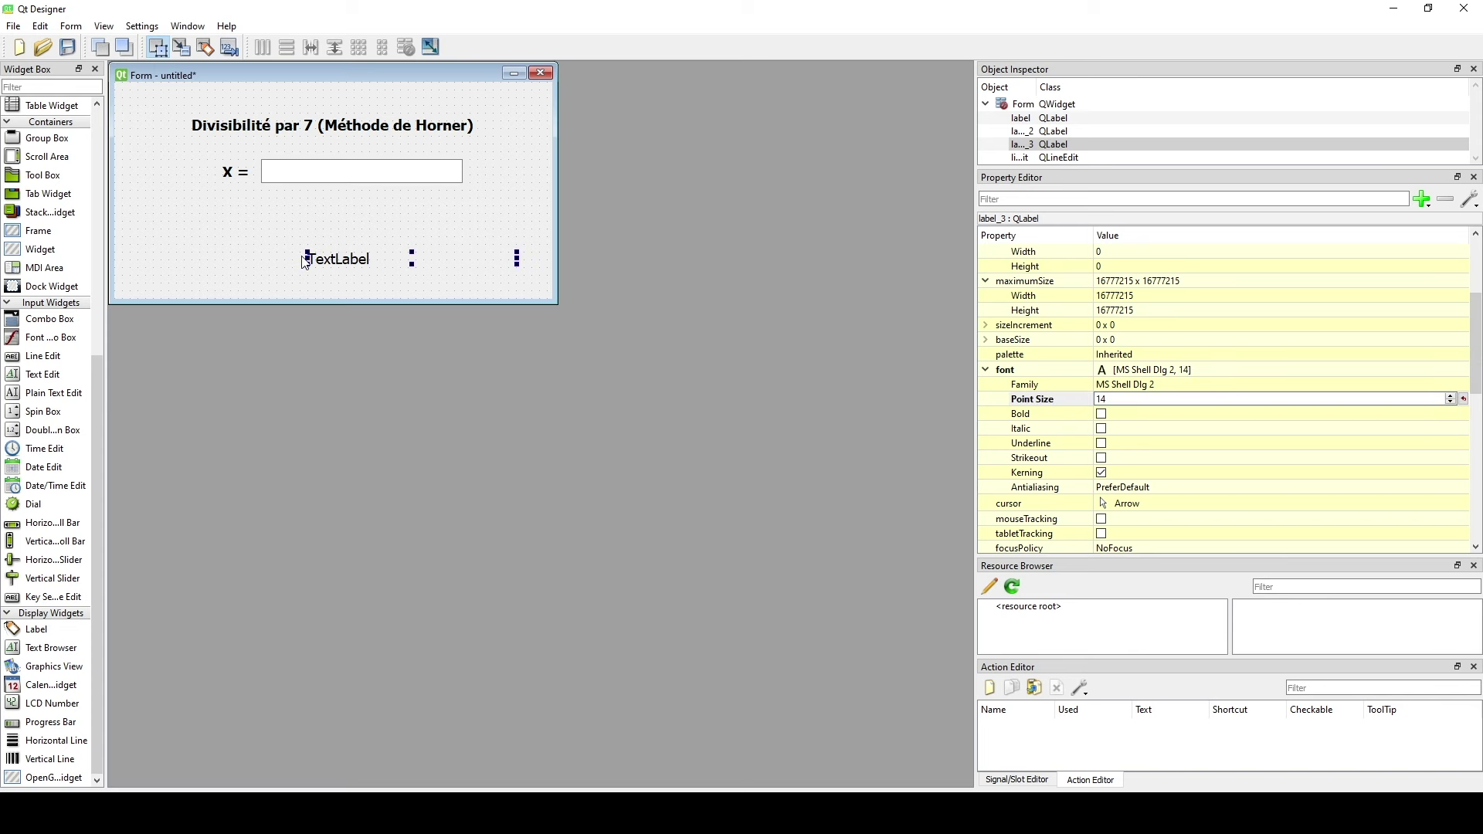
drag(305, 263, 165, 259)
click(327, 257)
click(340, 261)
drag(342, 268, 343, 286)
click(325, 232)
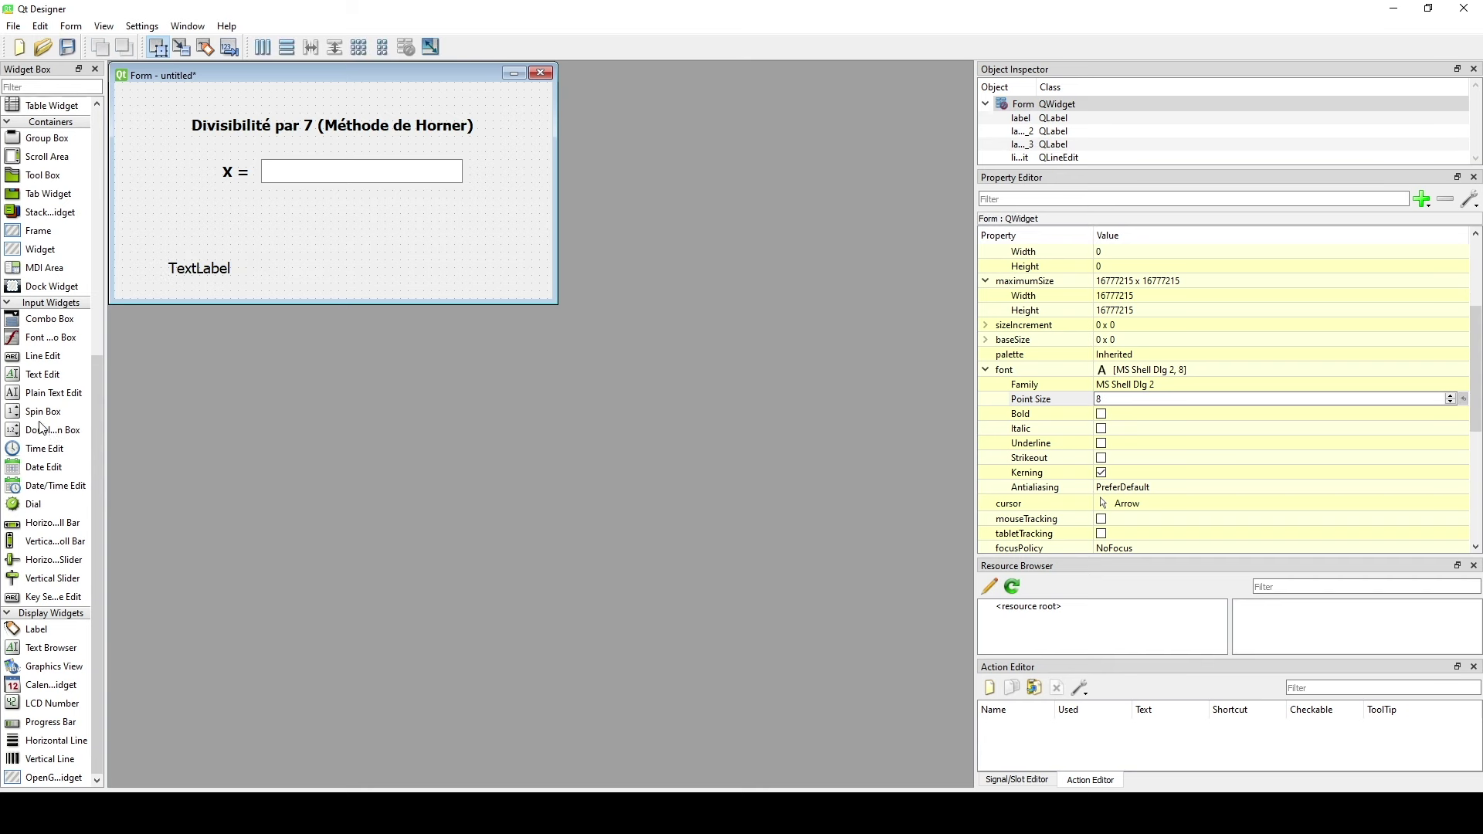
Add a push button below the line edit and set its text to "Vérifier", as in the exam figure.
scroll(46, 432, up, 7)
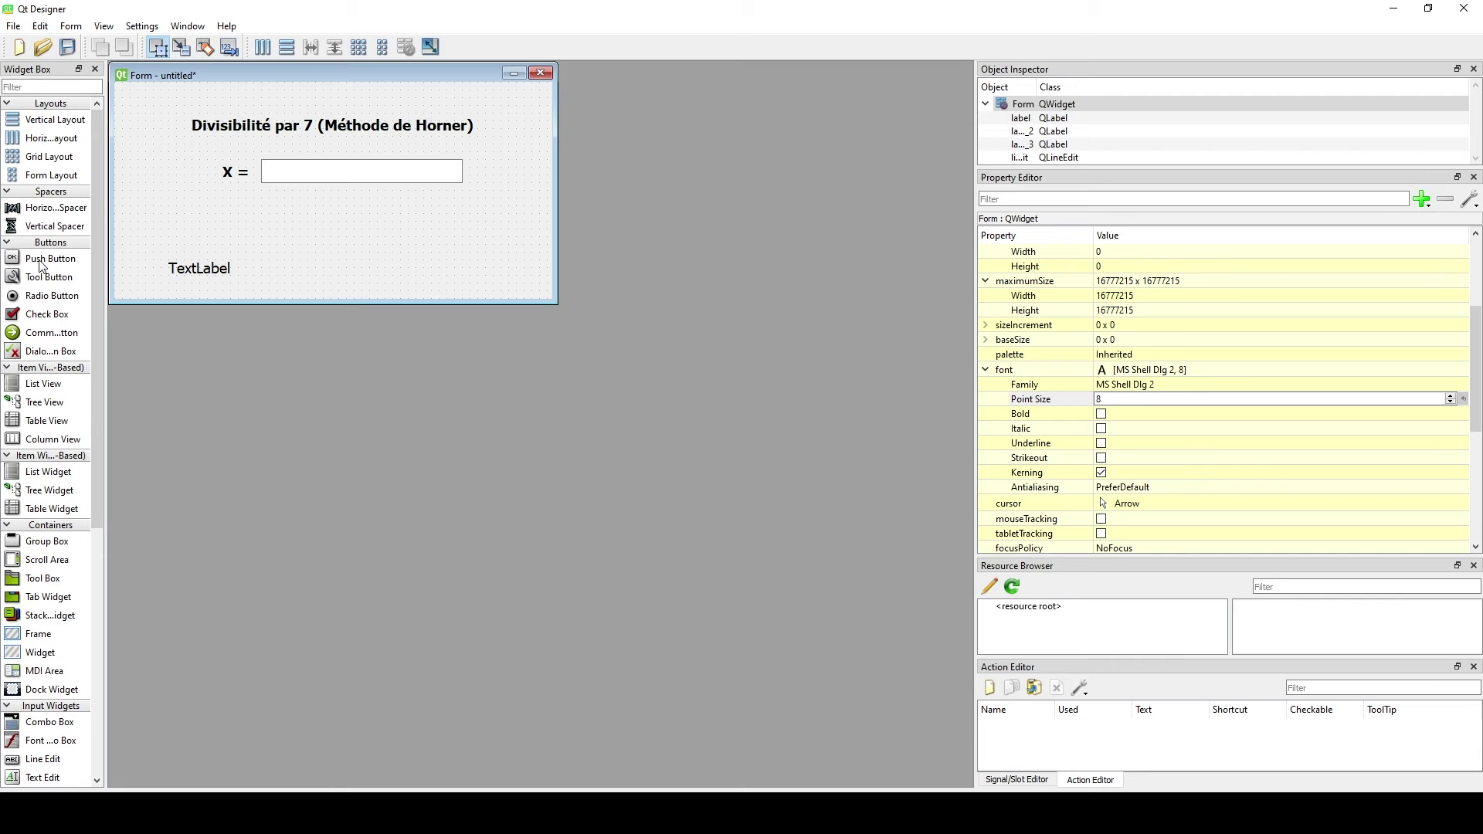
drag(42, 266, 330, 214)
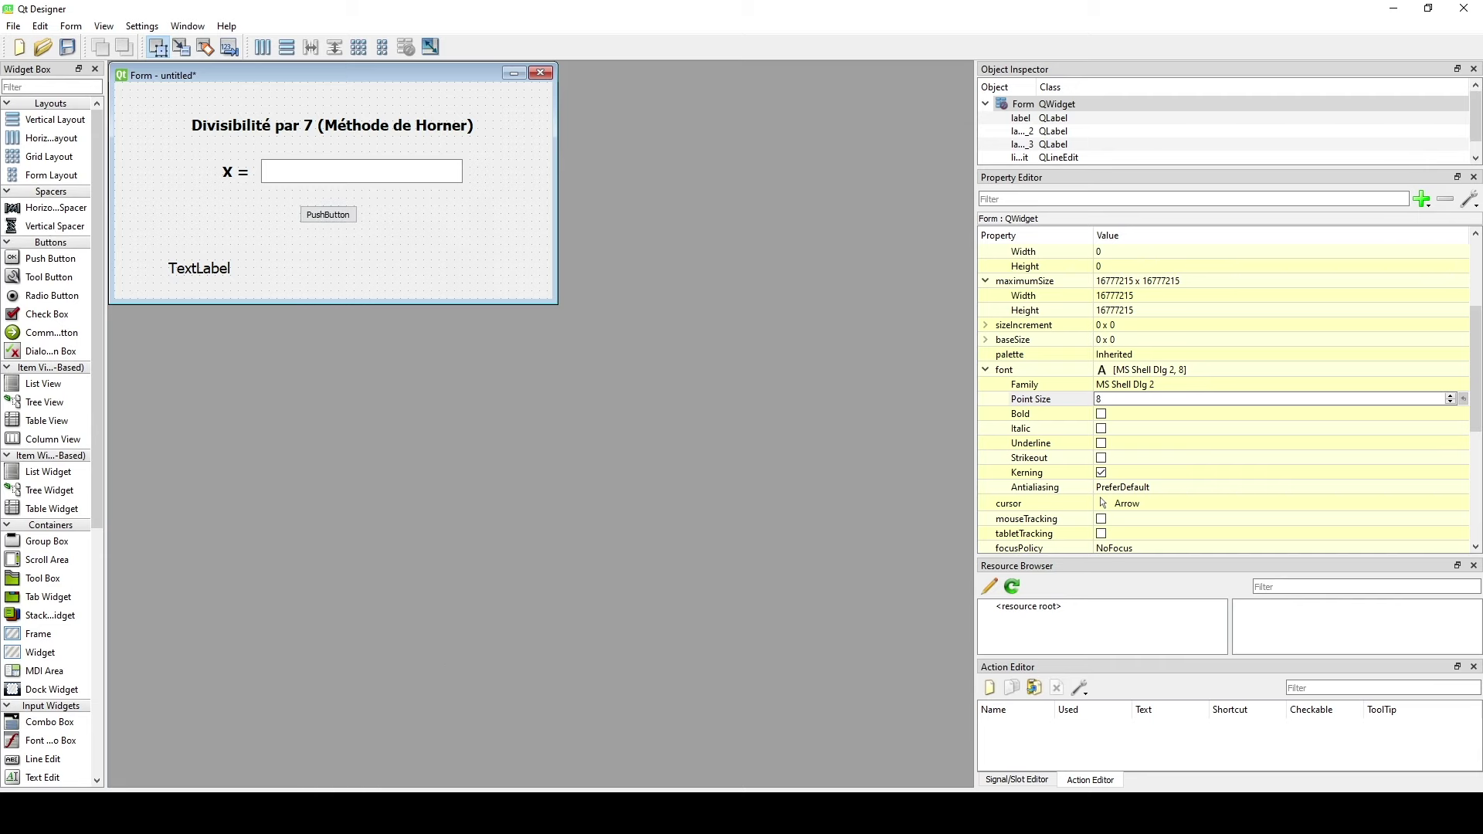
key(alt+Tab)
key(alt+Tab)
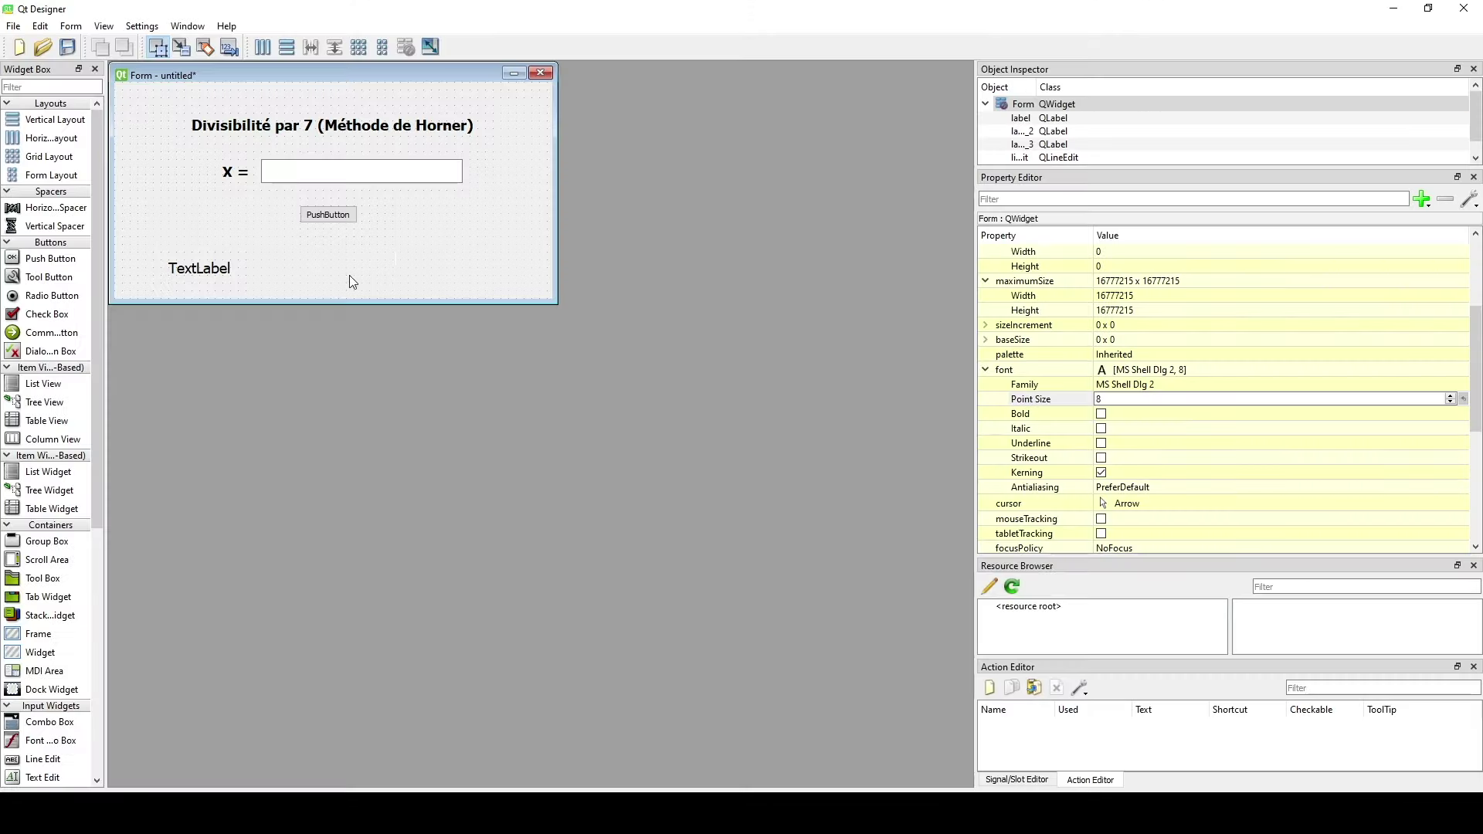
double_click(327, 214)
text(cv)
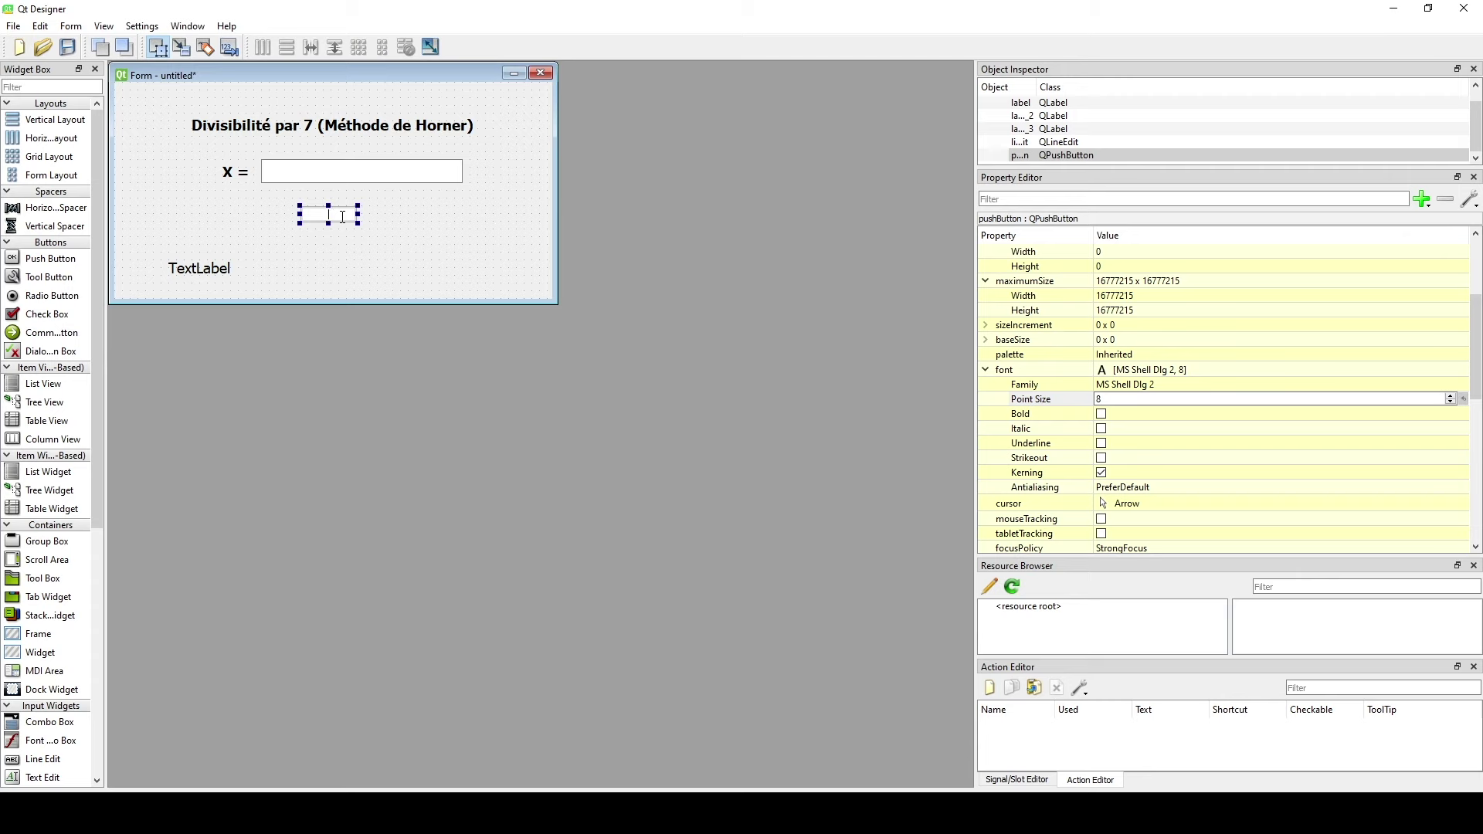
text(Vérifier)
key(Return)
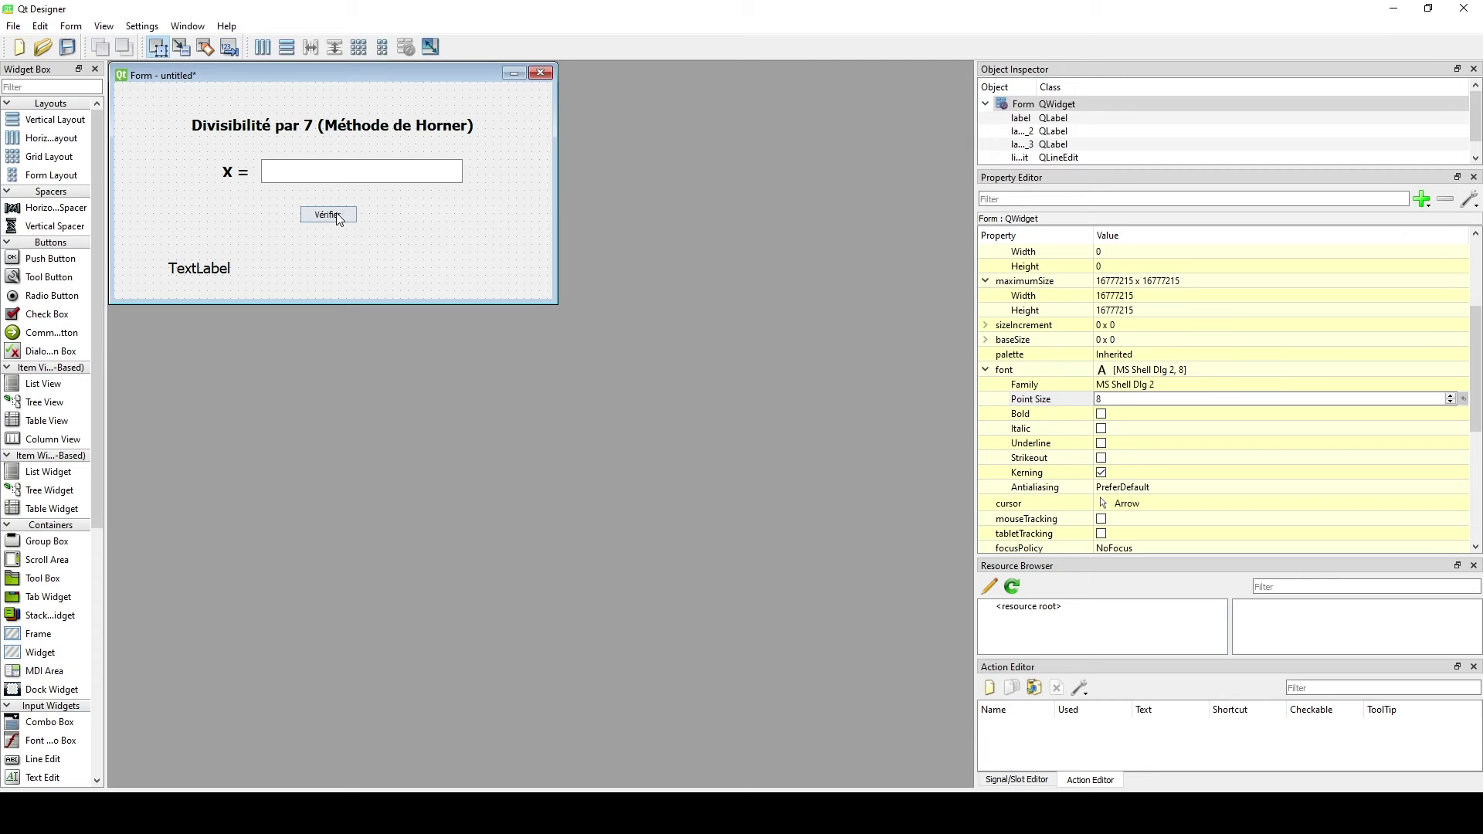
Check the button's style in the exam PDF and make the "Vérifier" text bold with point size 13.
click(340, 219)
key(alt+Tab)
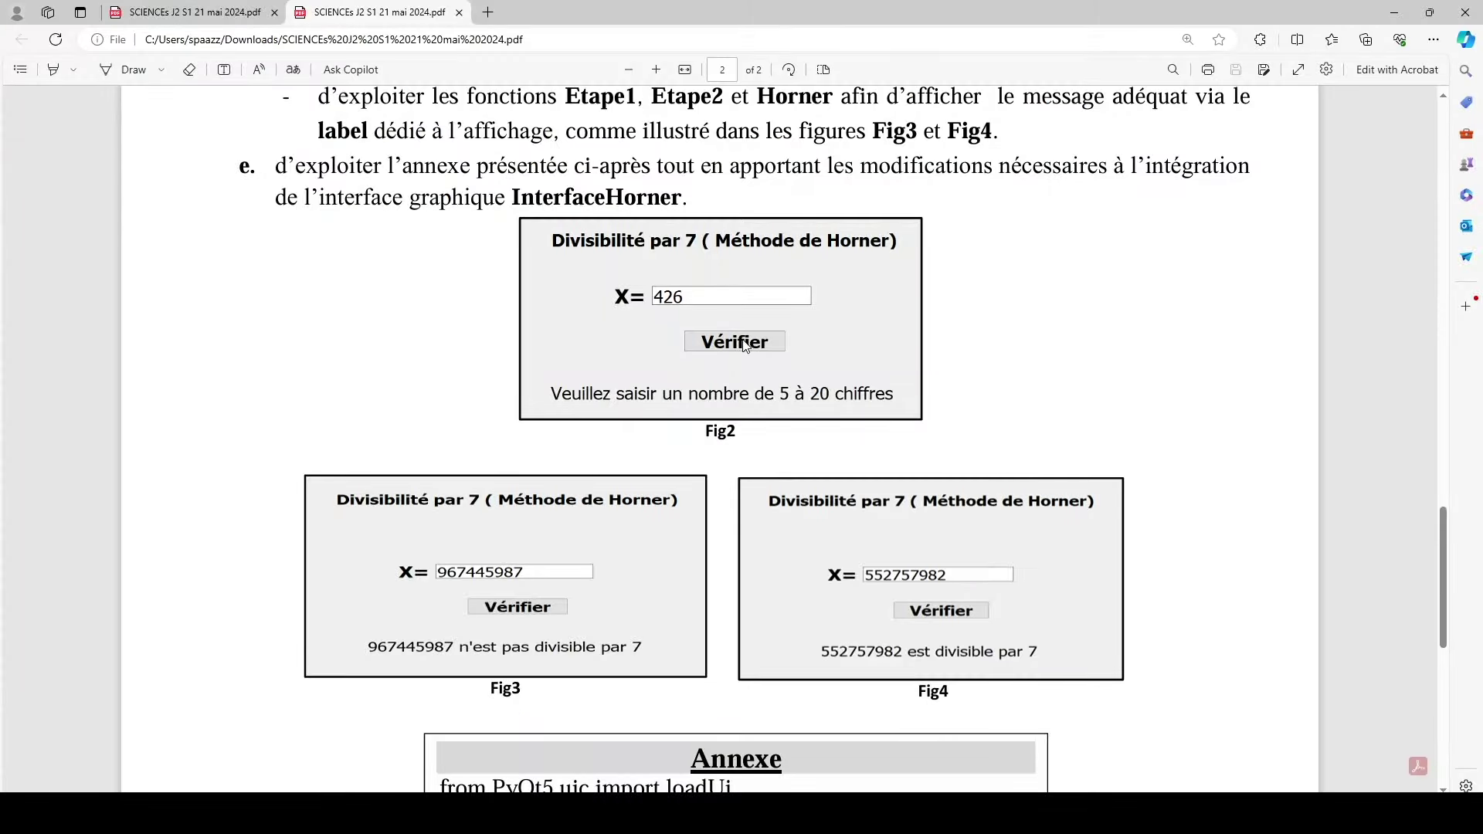
key(alt+Tab)
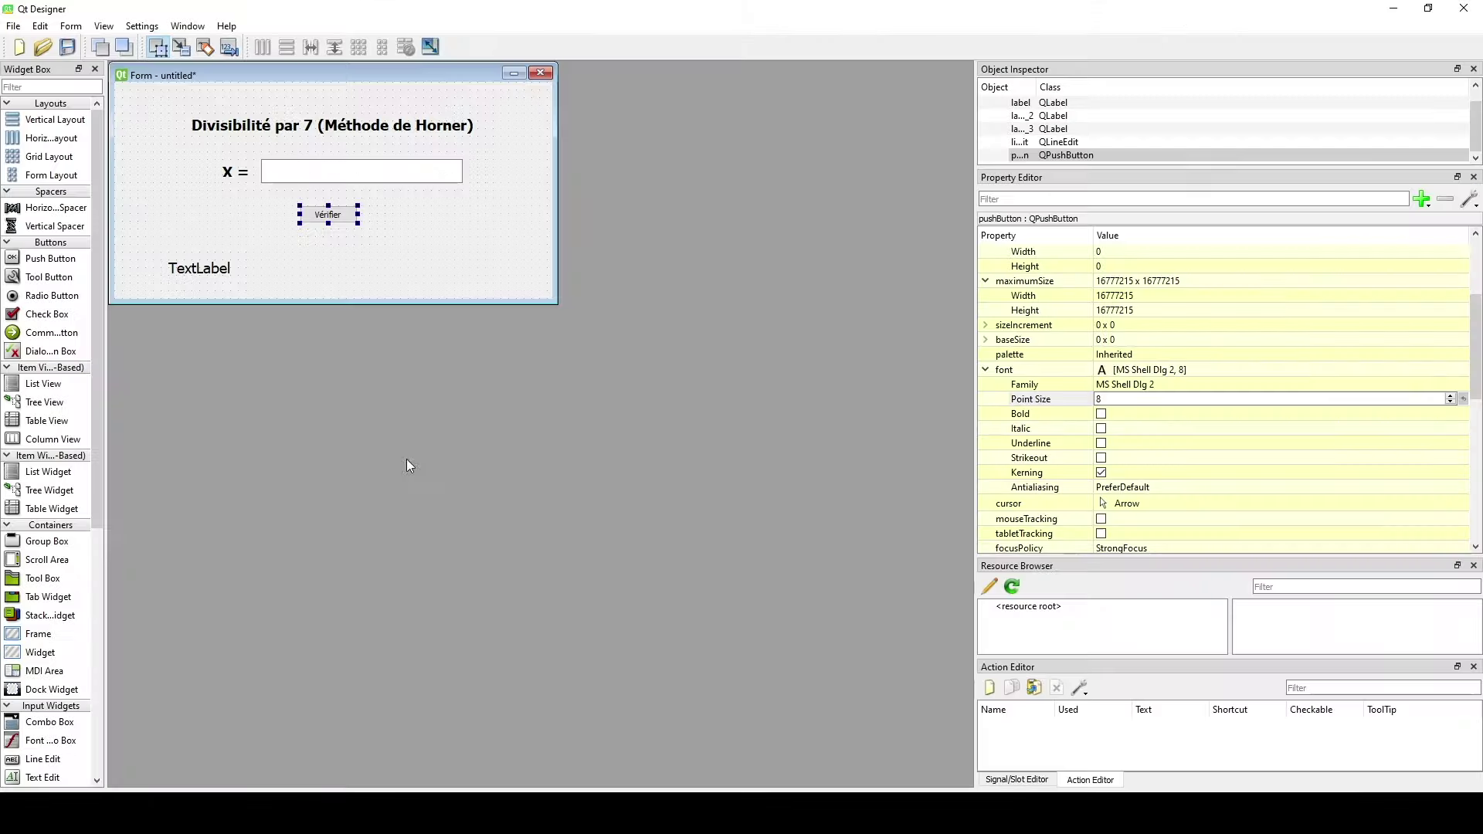
click(1100, 415)
click(1254, 397)
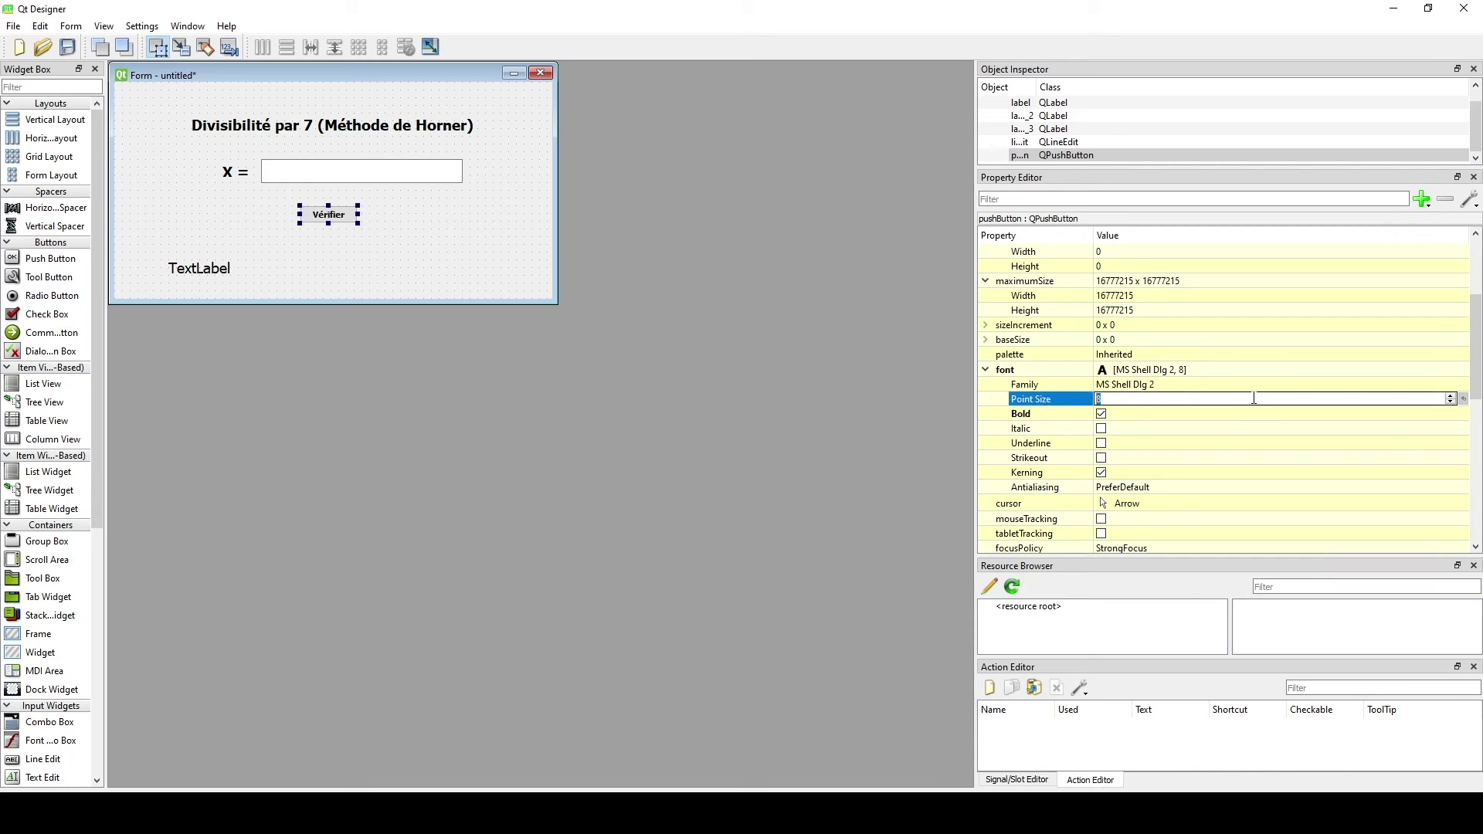
click(1451, 395)
click(1451, 396)
click(1451, 396)
click(1451, 395)
click(1451, 396)
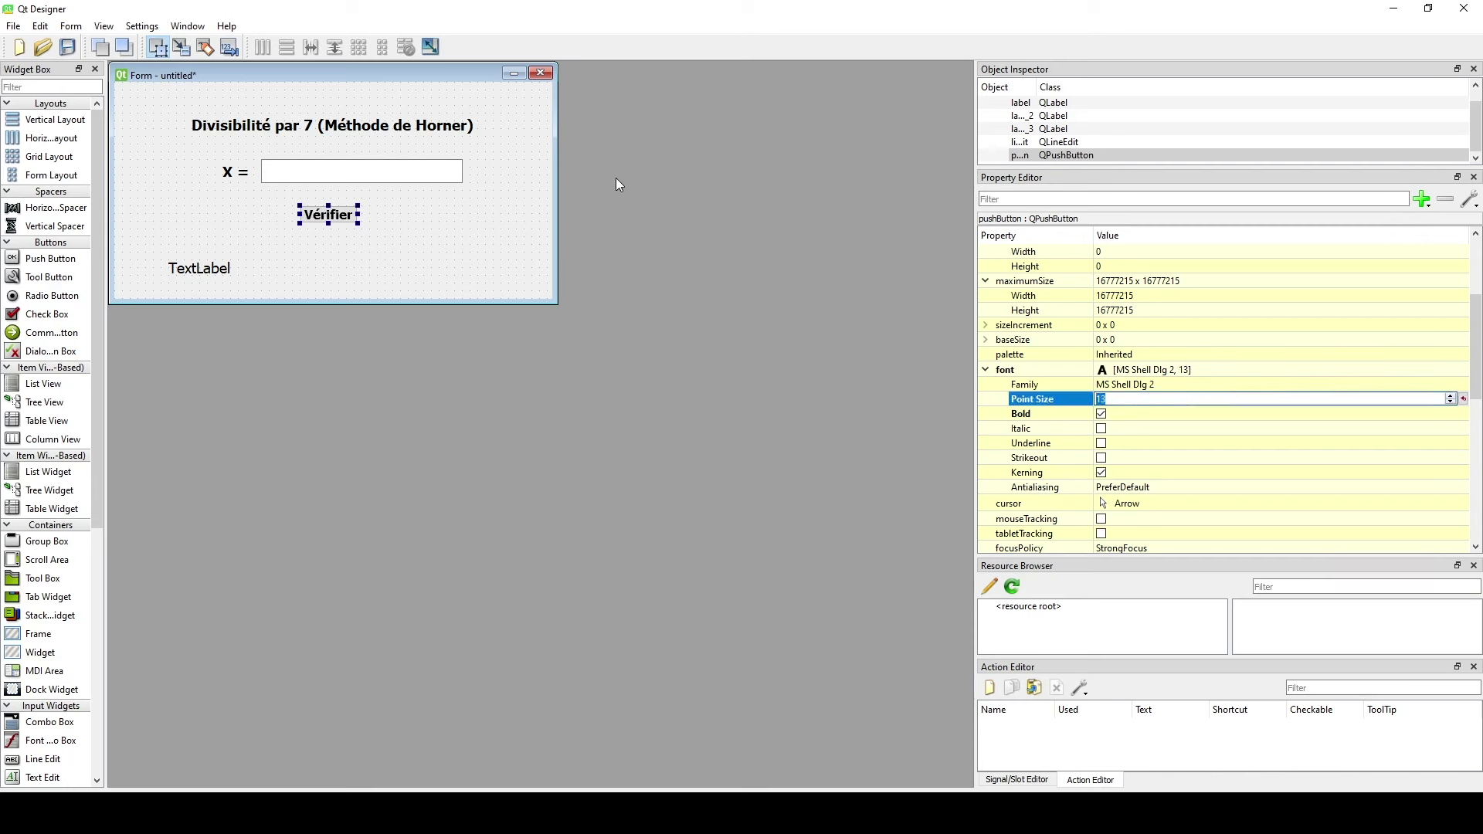
click(398, 210)
drag(340, 213, 351, 216)
click(343, 262)
click(346, 156)
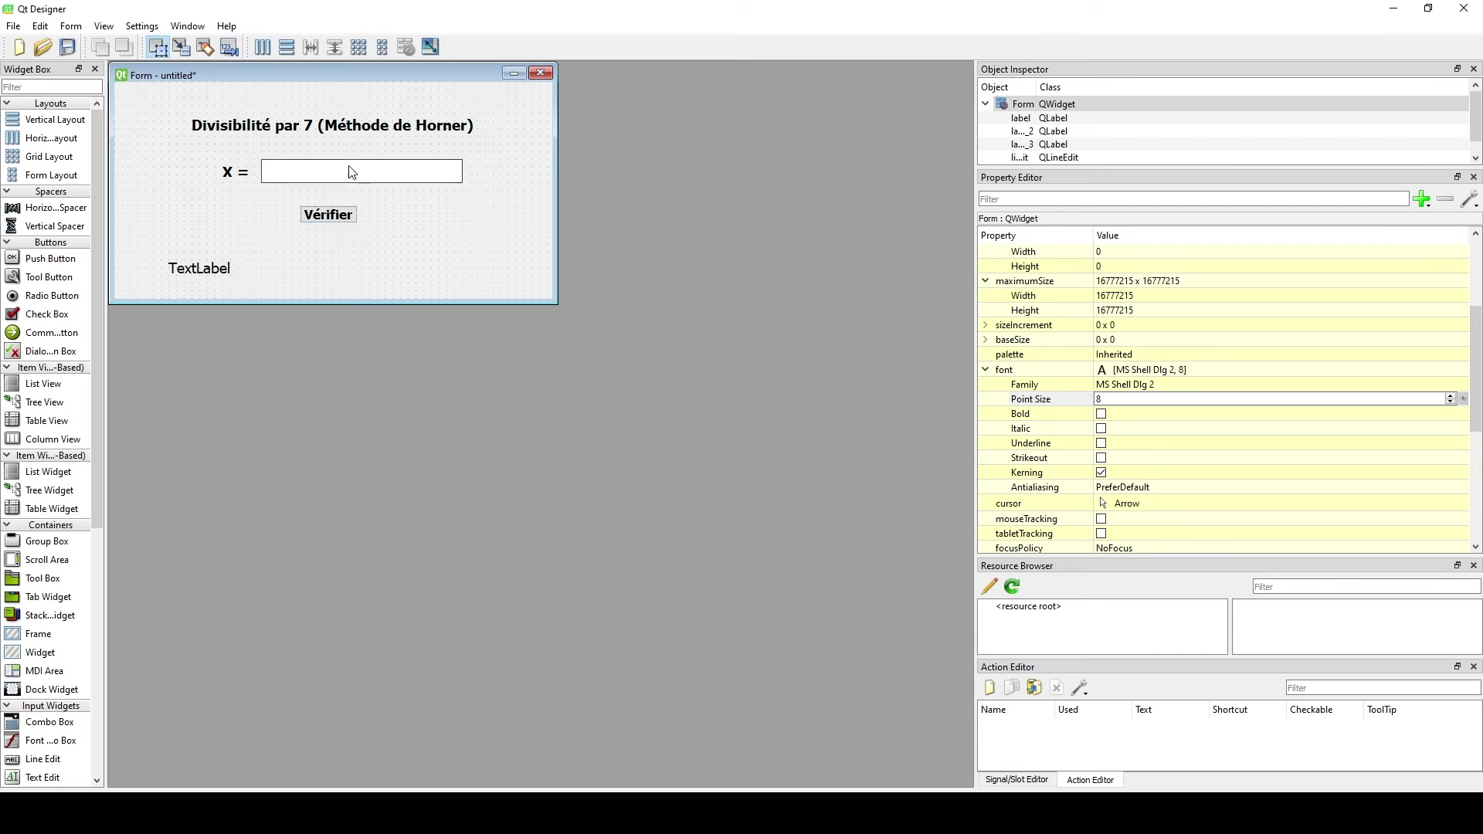
Clear the placeholder text of the message label below the "Vérifier" button, leaving the label empty.
click(351, 172)
click(239, 173)
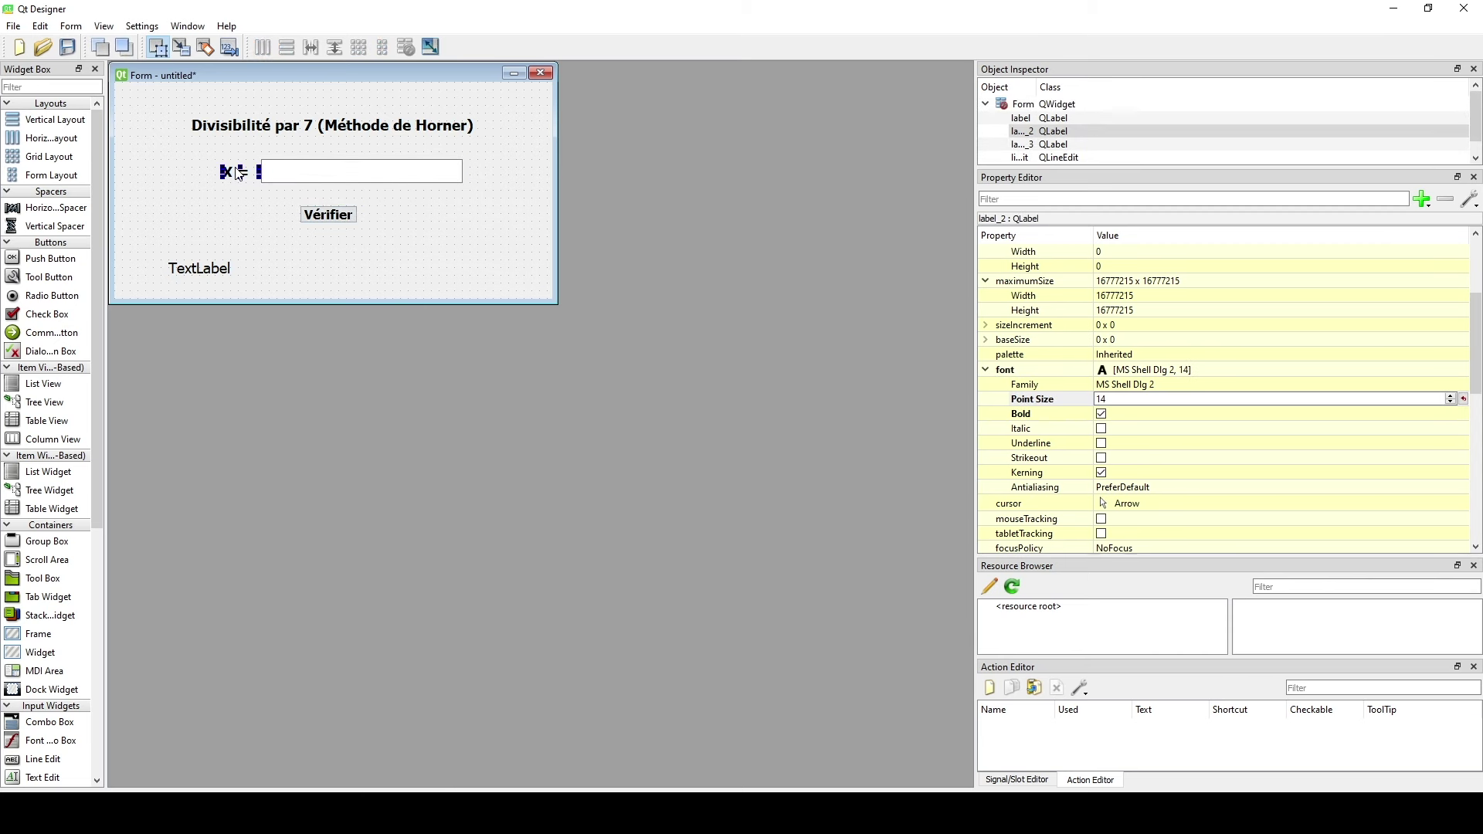
click(379, 131)
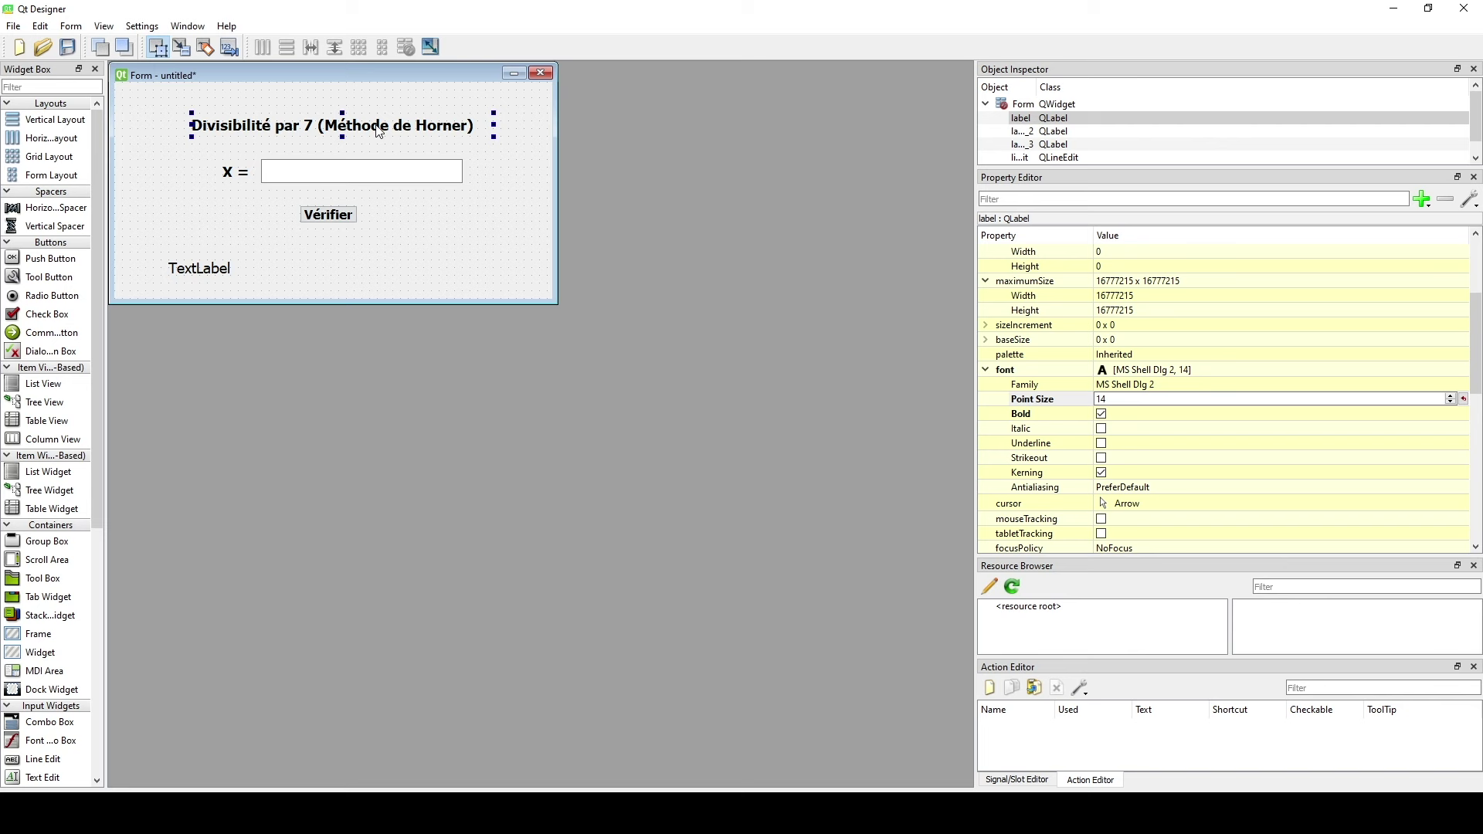
double_click(229, 279)
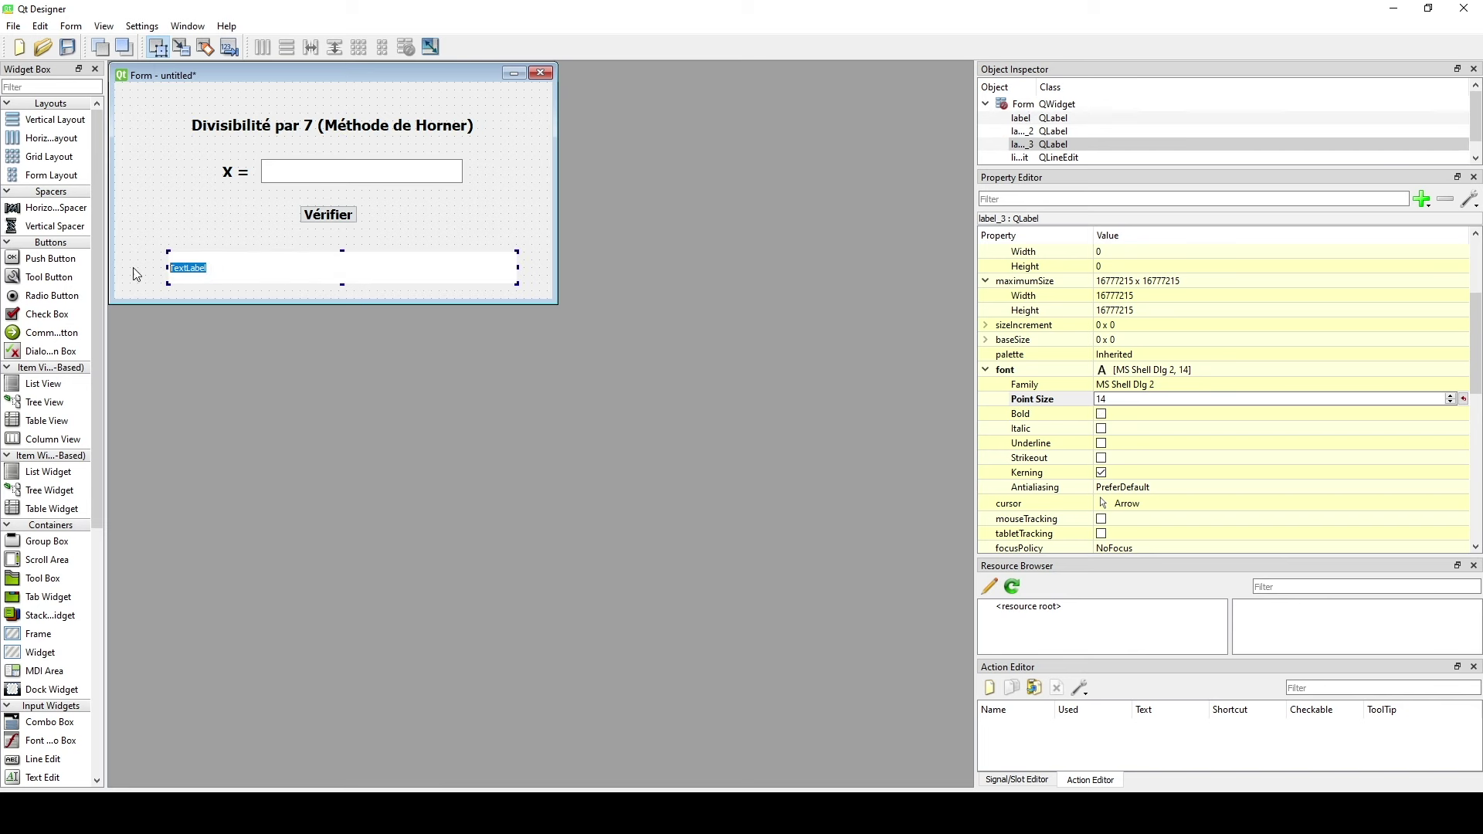
key(Delete)
click(187, 234)
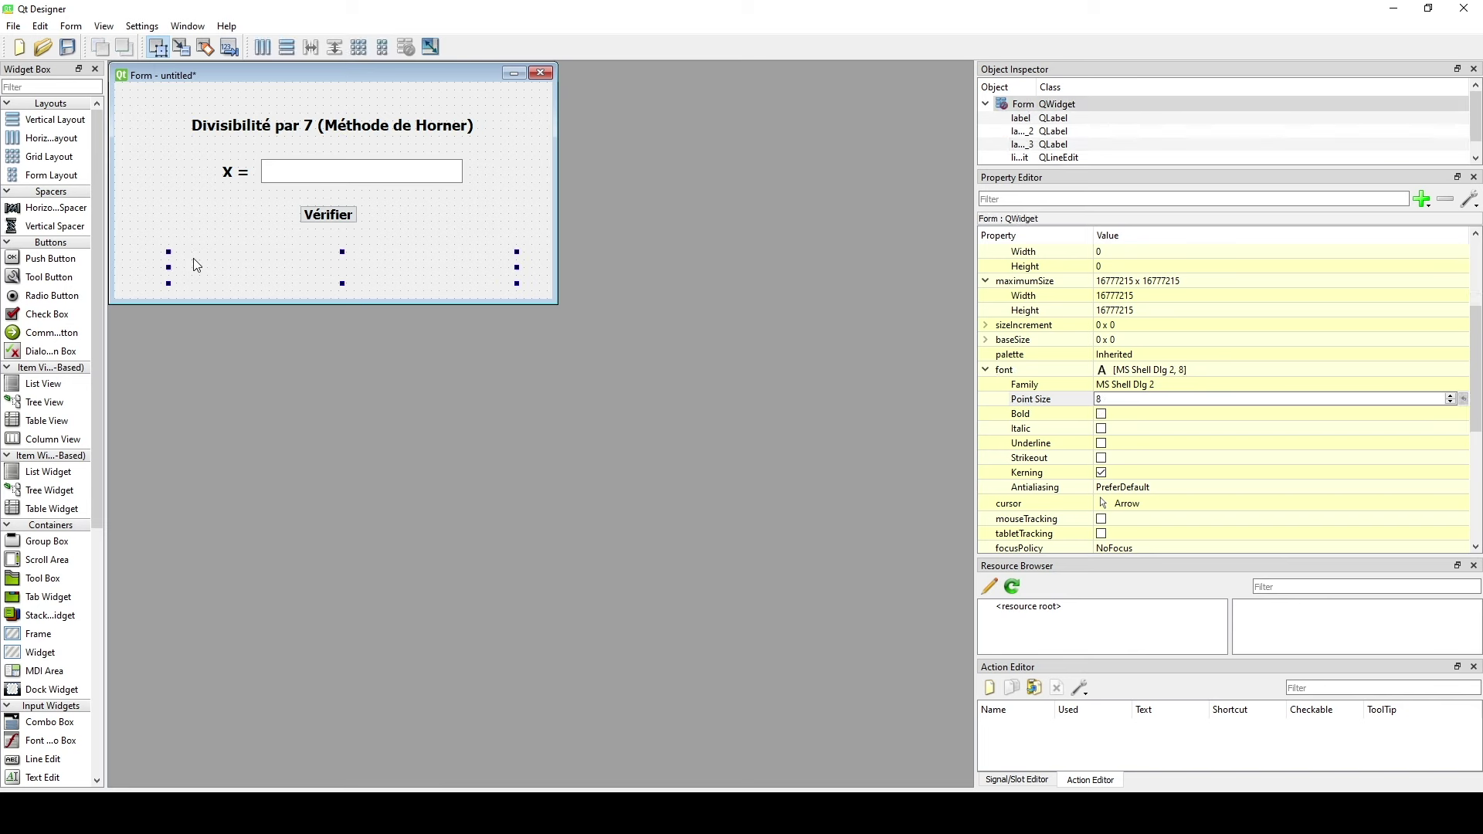
click(193, 265)
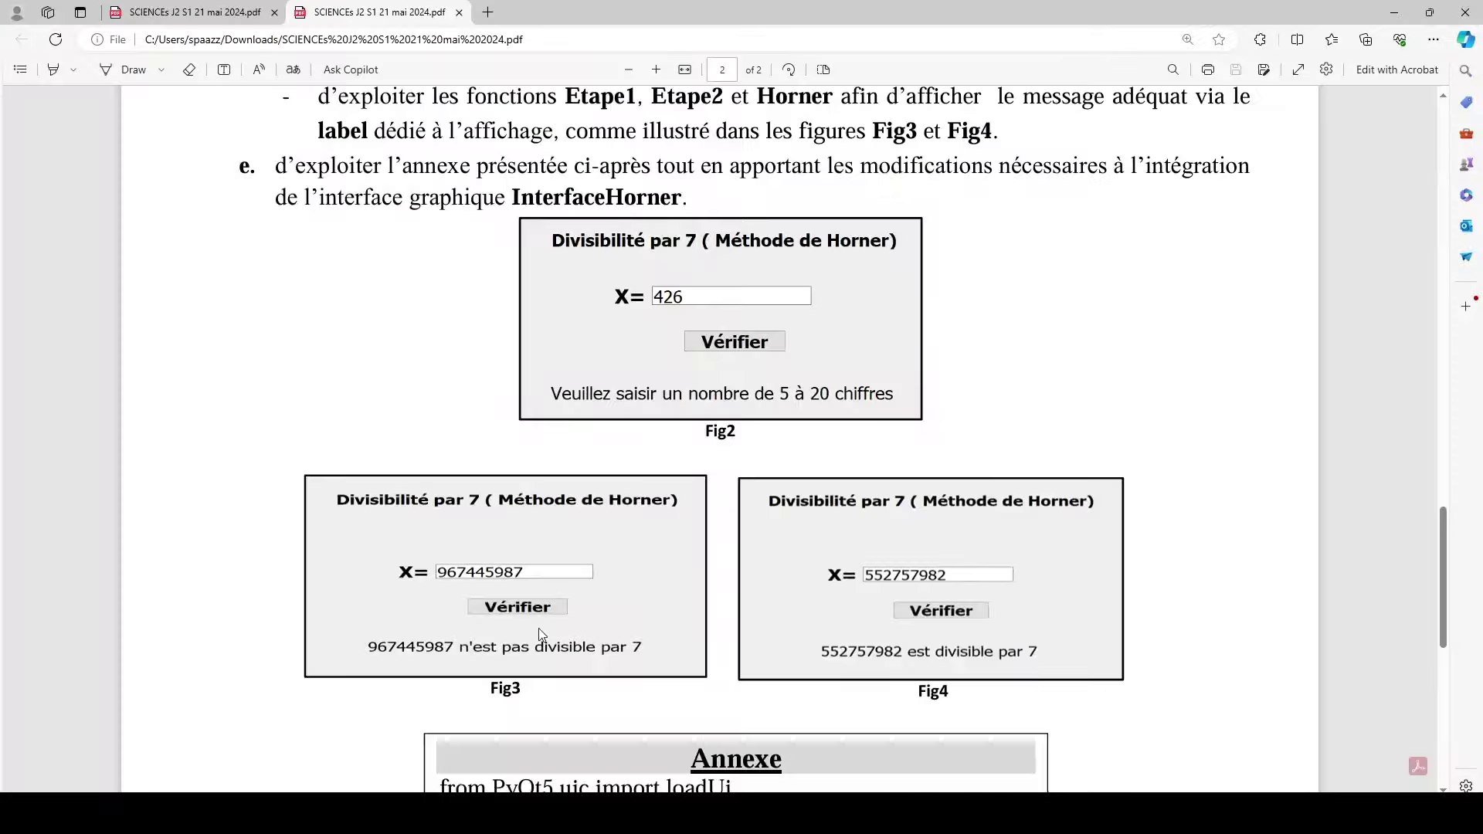
Review the figures in the exam PDF, then return to Qt Designer and set the line edit's object name to "X".
scroll(664, 386, down, 3)
scroll(664, 386, up, 2)
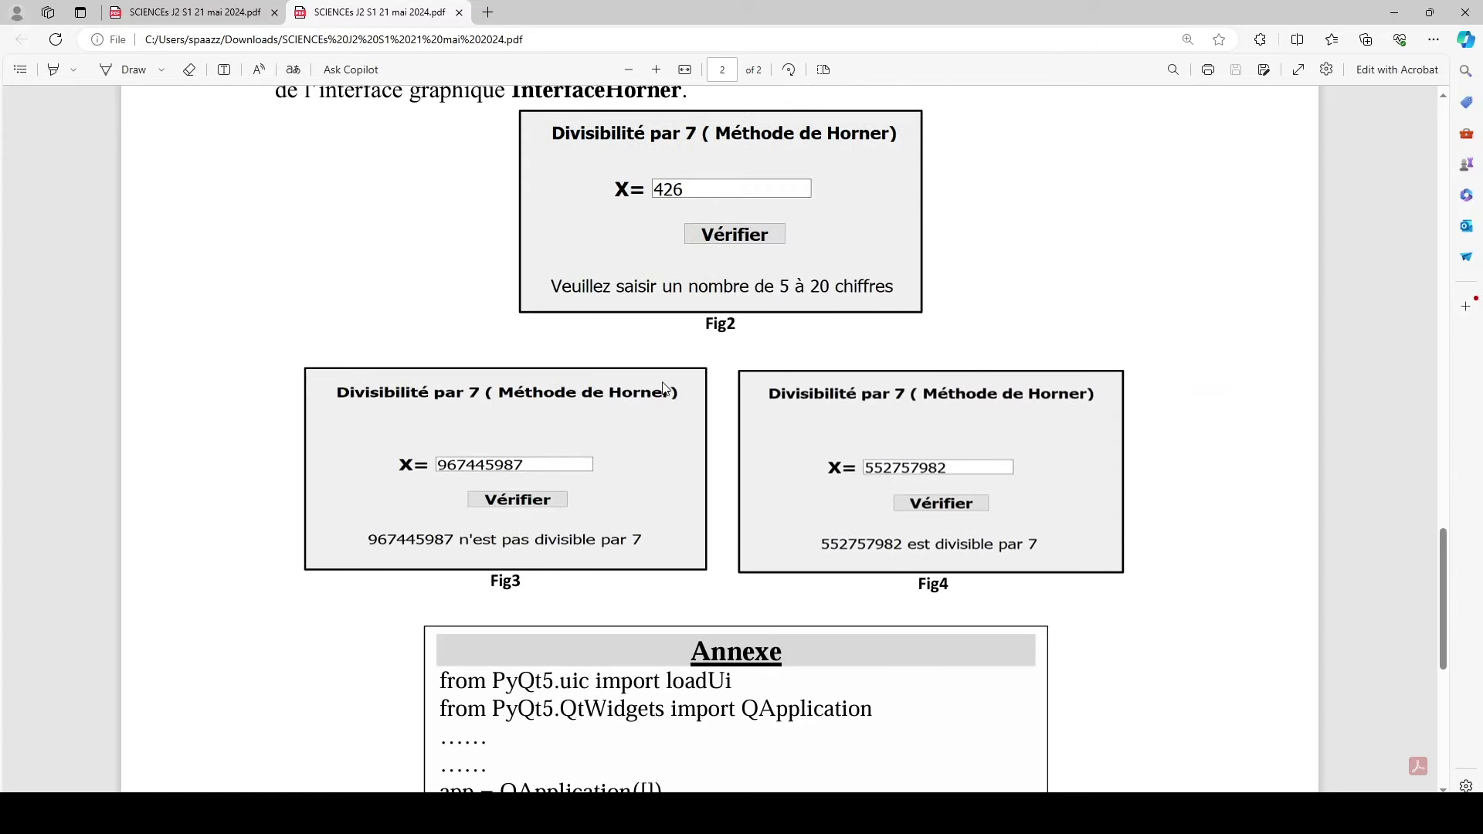
click(1394, 12)
click(303, 180)
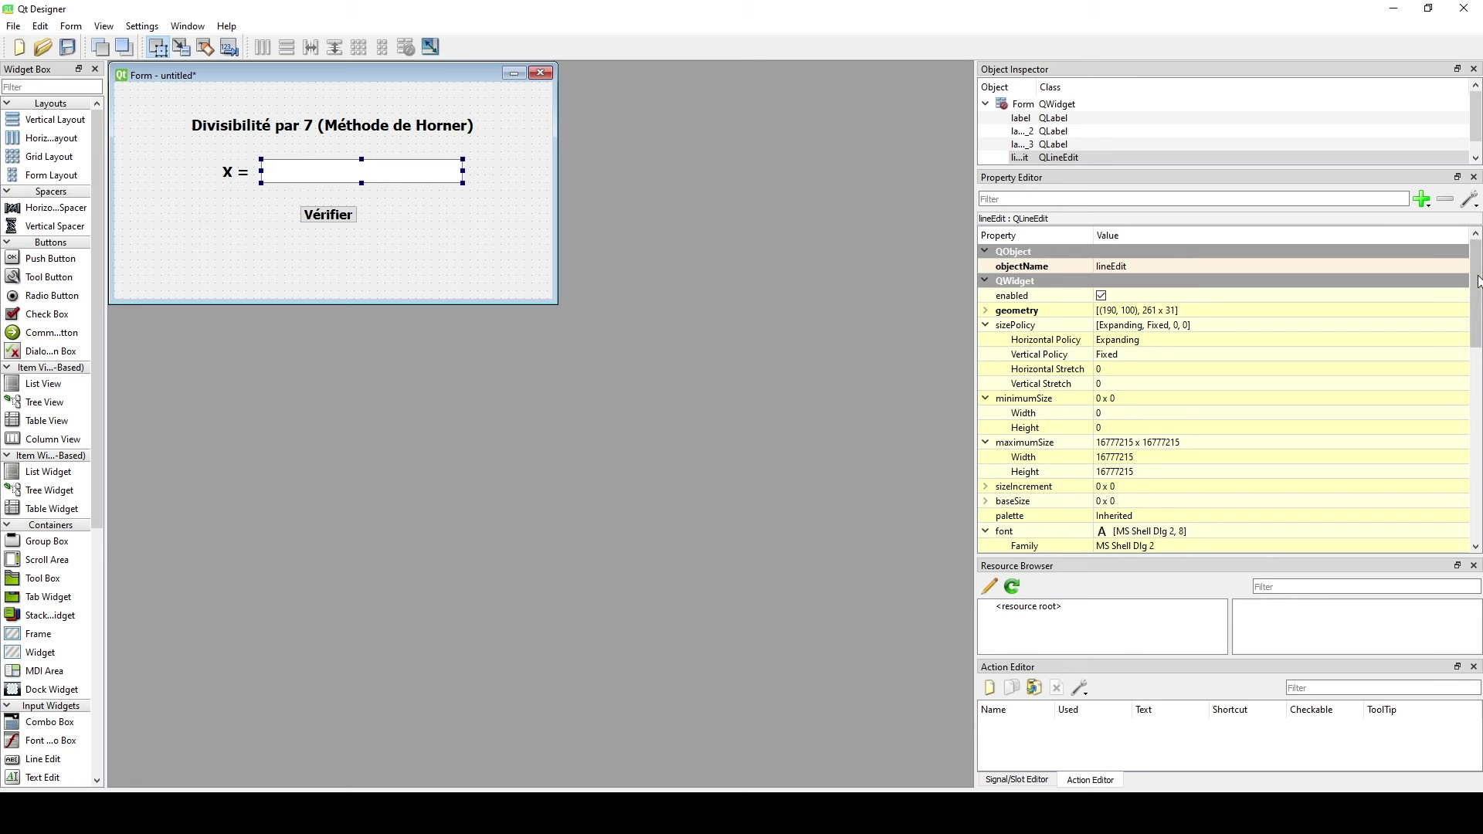
mouse_move(1474, 277)
mouse_down()
mouse_move(1473, 338)
mouse_move(1474, 278)
mouse_up()
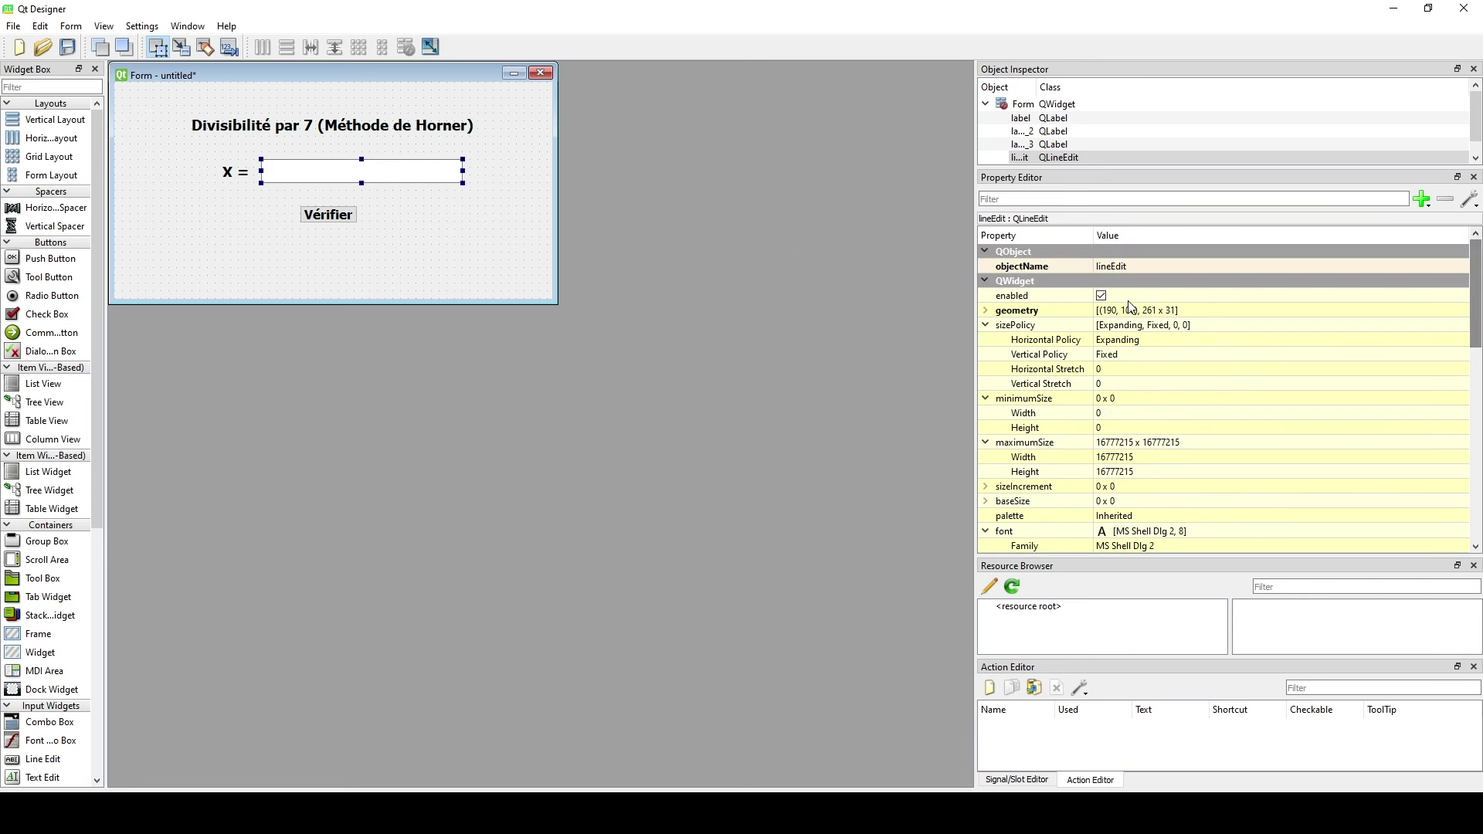
double_click(1116, 270)
text(X)
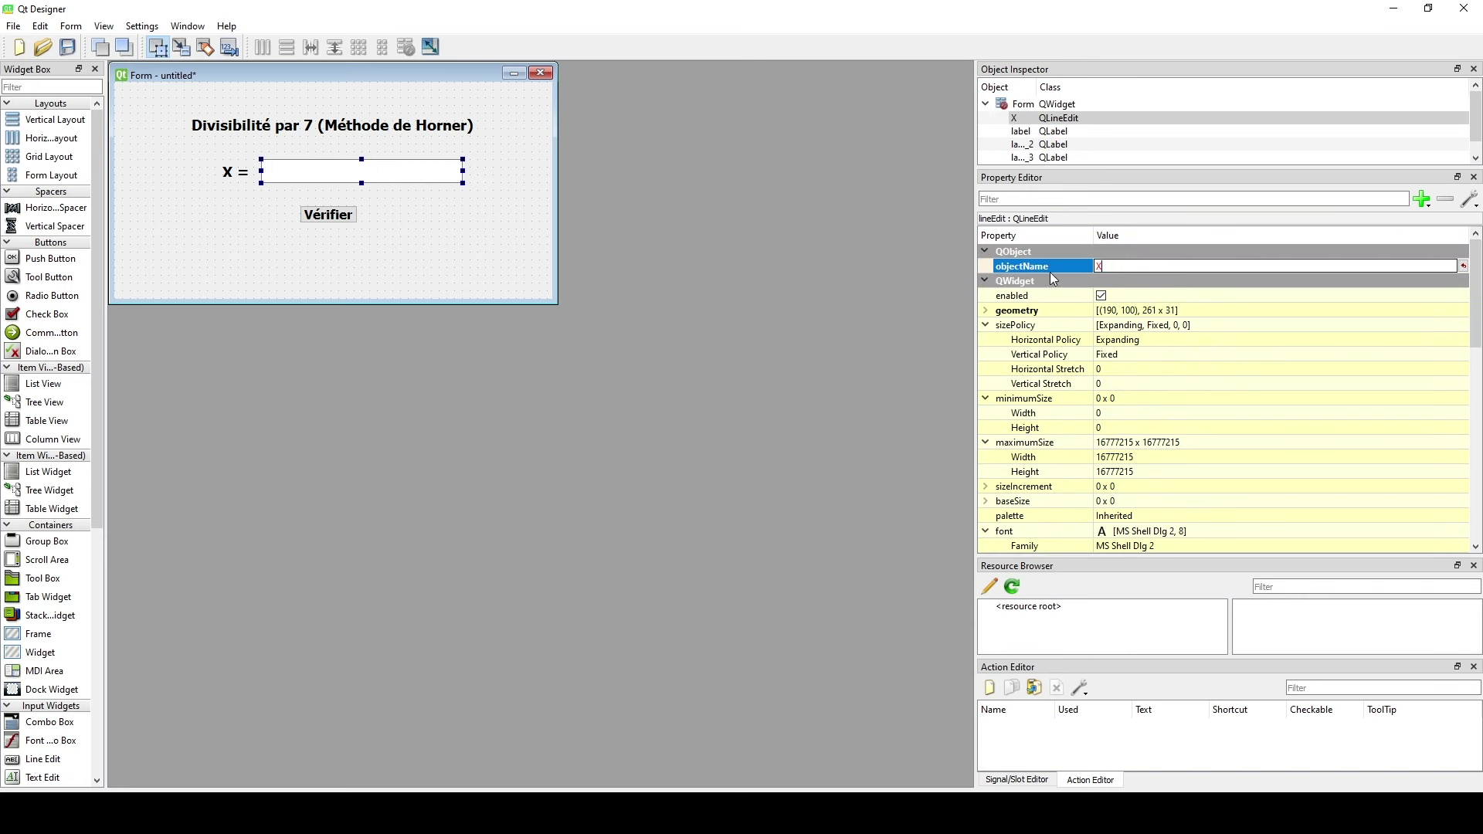
key(Return)
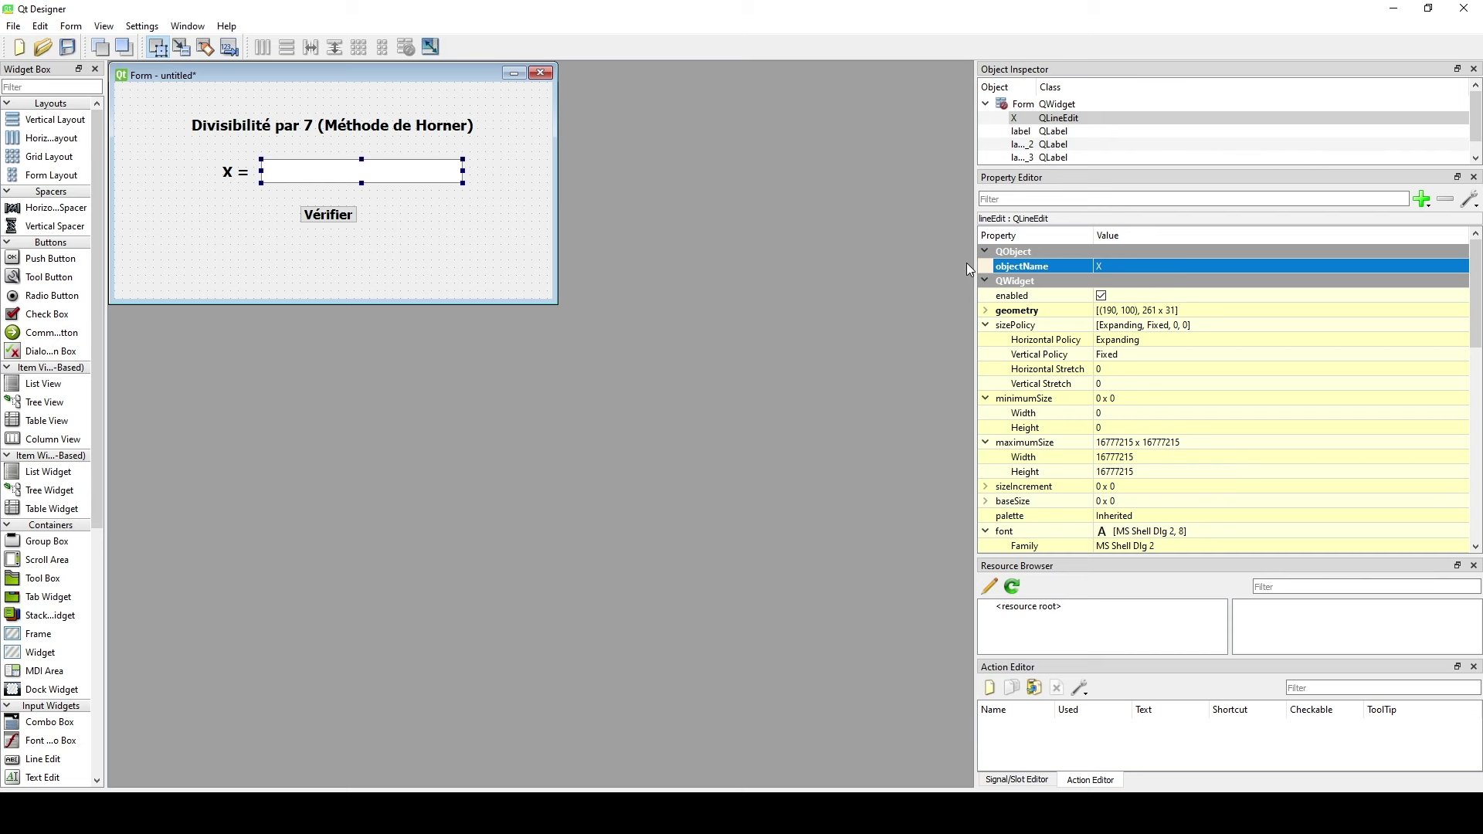
Set the object name of the "Vérifier" push button to "Verifier".
click(349, 226)
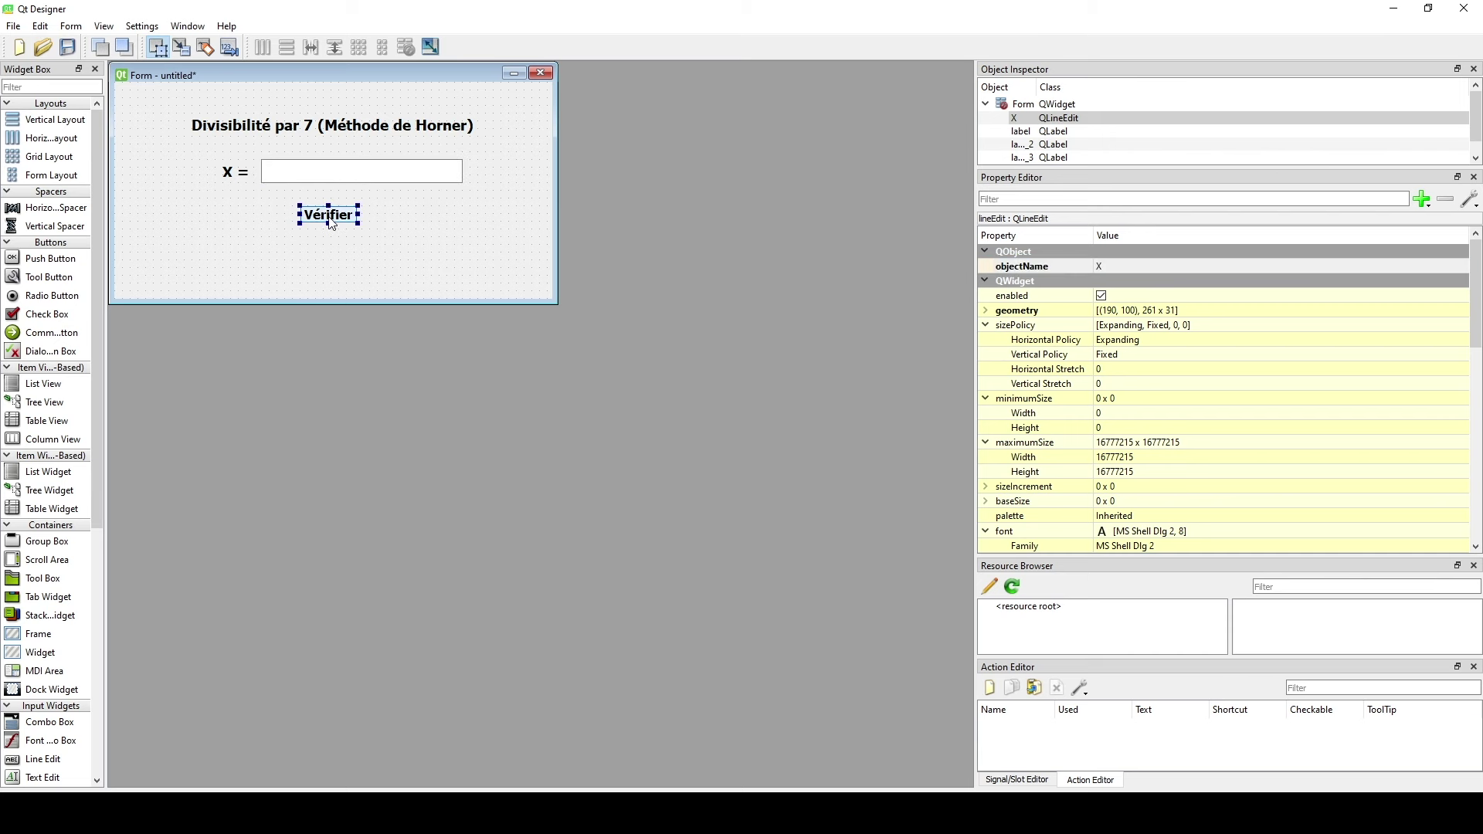
click(1140, 265)
text(v)
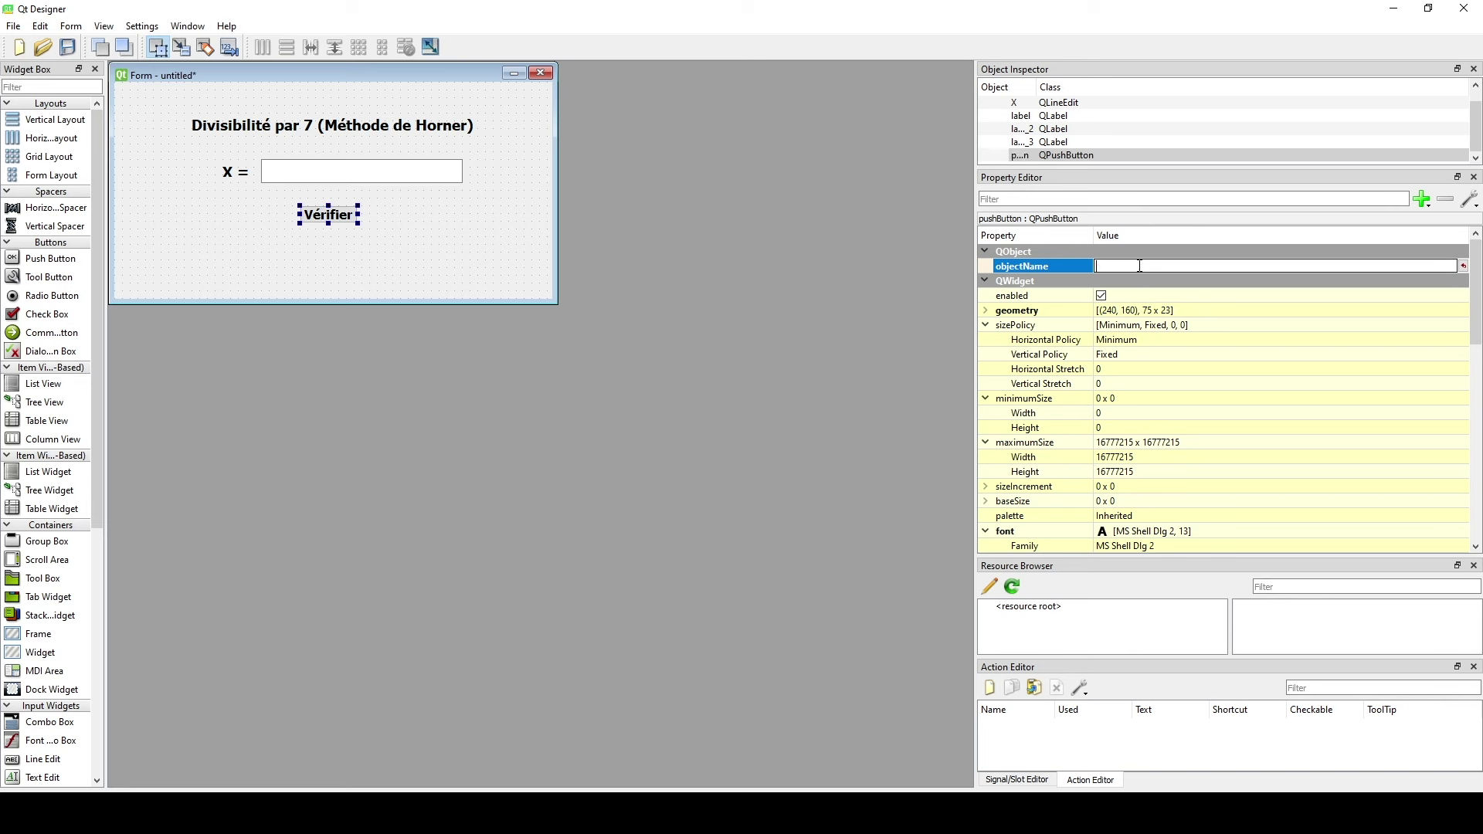
text(Verifie)
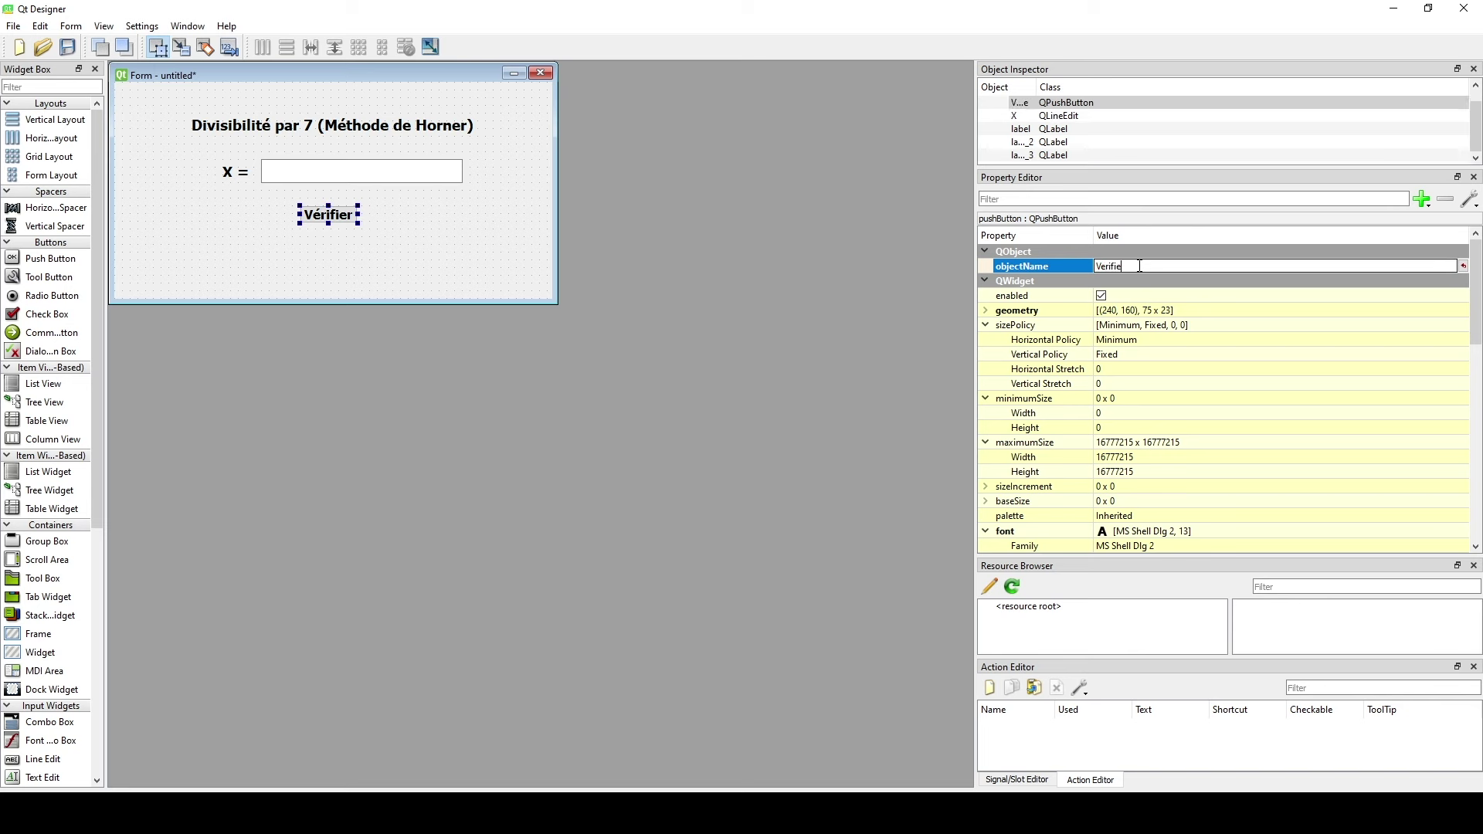
text(r)
key(Return)
Set the object name of the empty message label below the "Vérifier" button to "res".
click(359, 272)
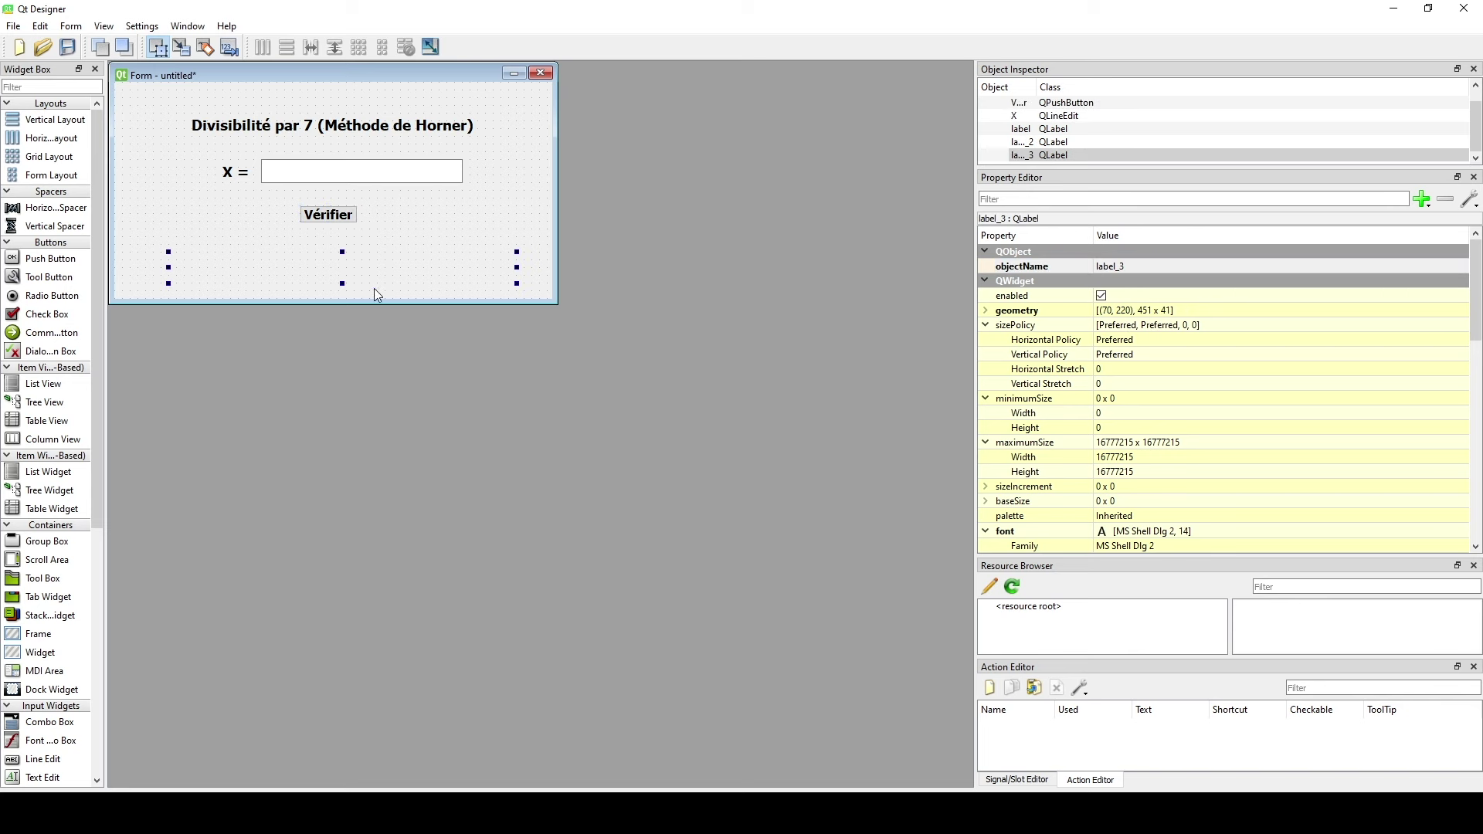
click(1144, 266)
text(res)
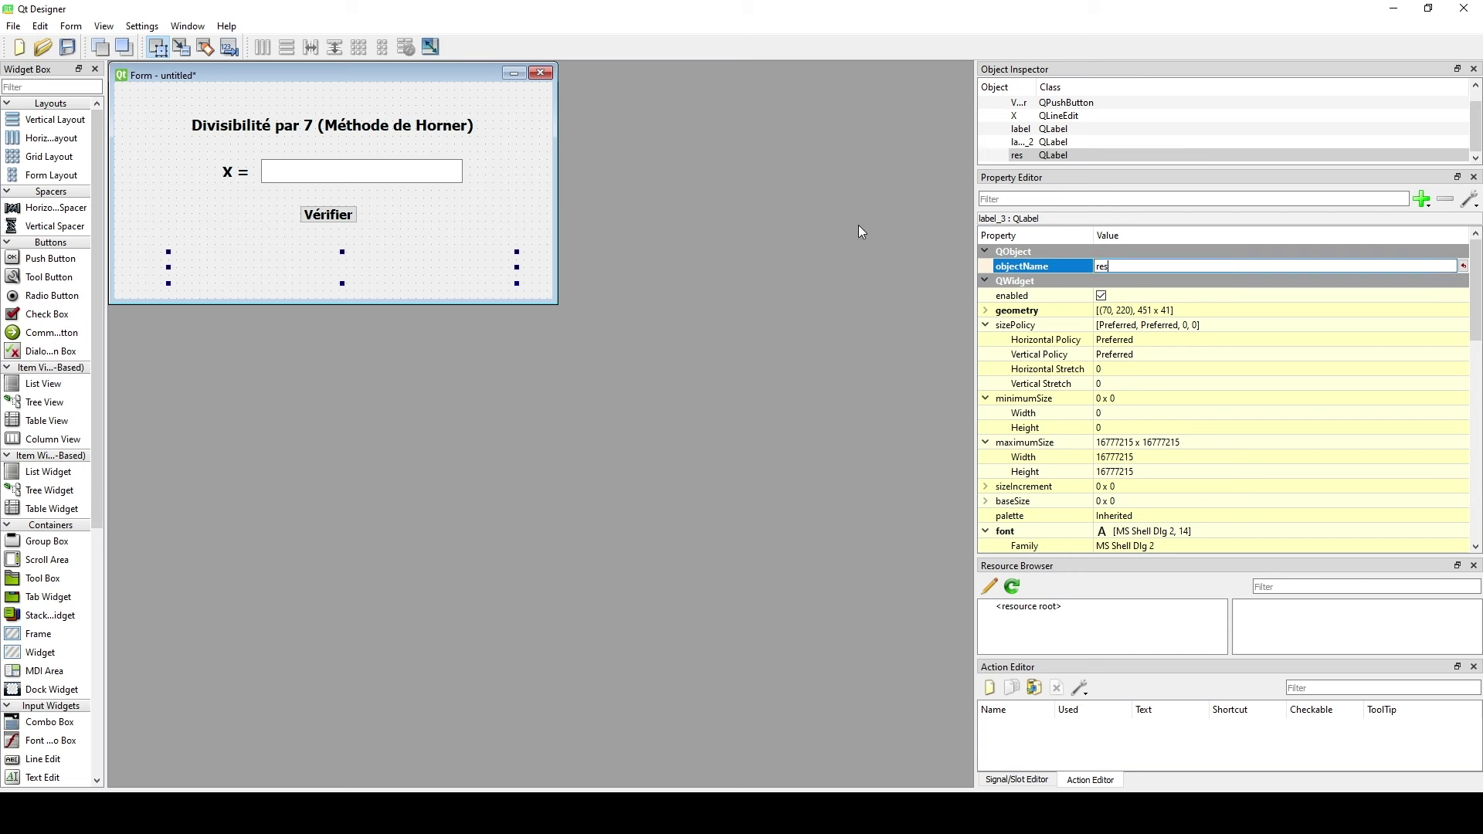
click(407, 265)
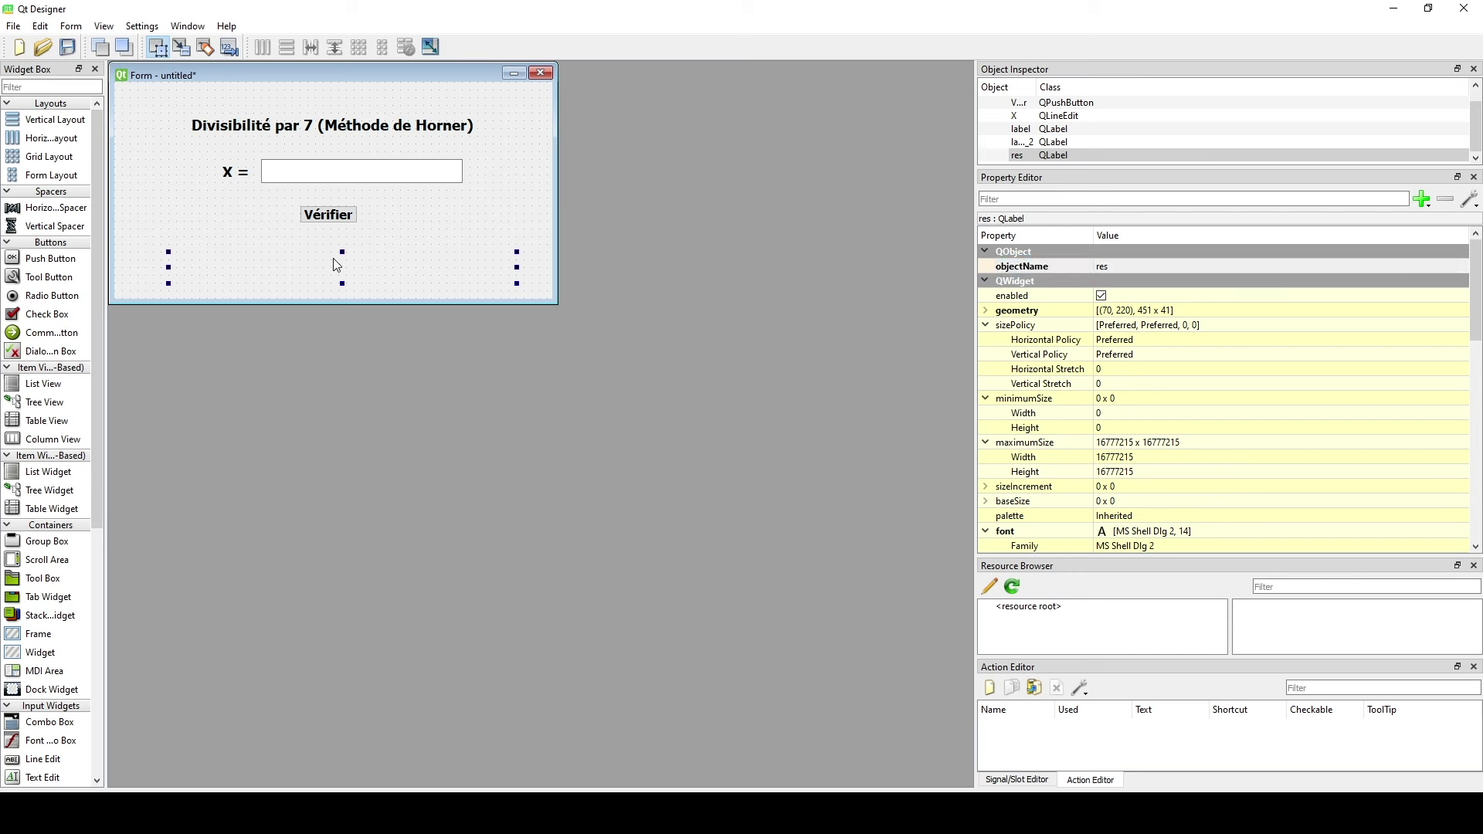
Check the object names of the line edit, the "Vérifier" button and the message label.
click(332, 174)
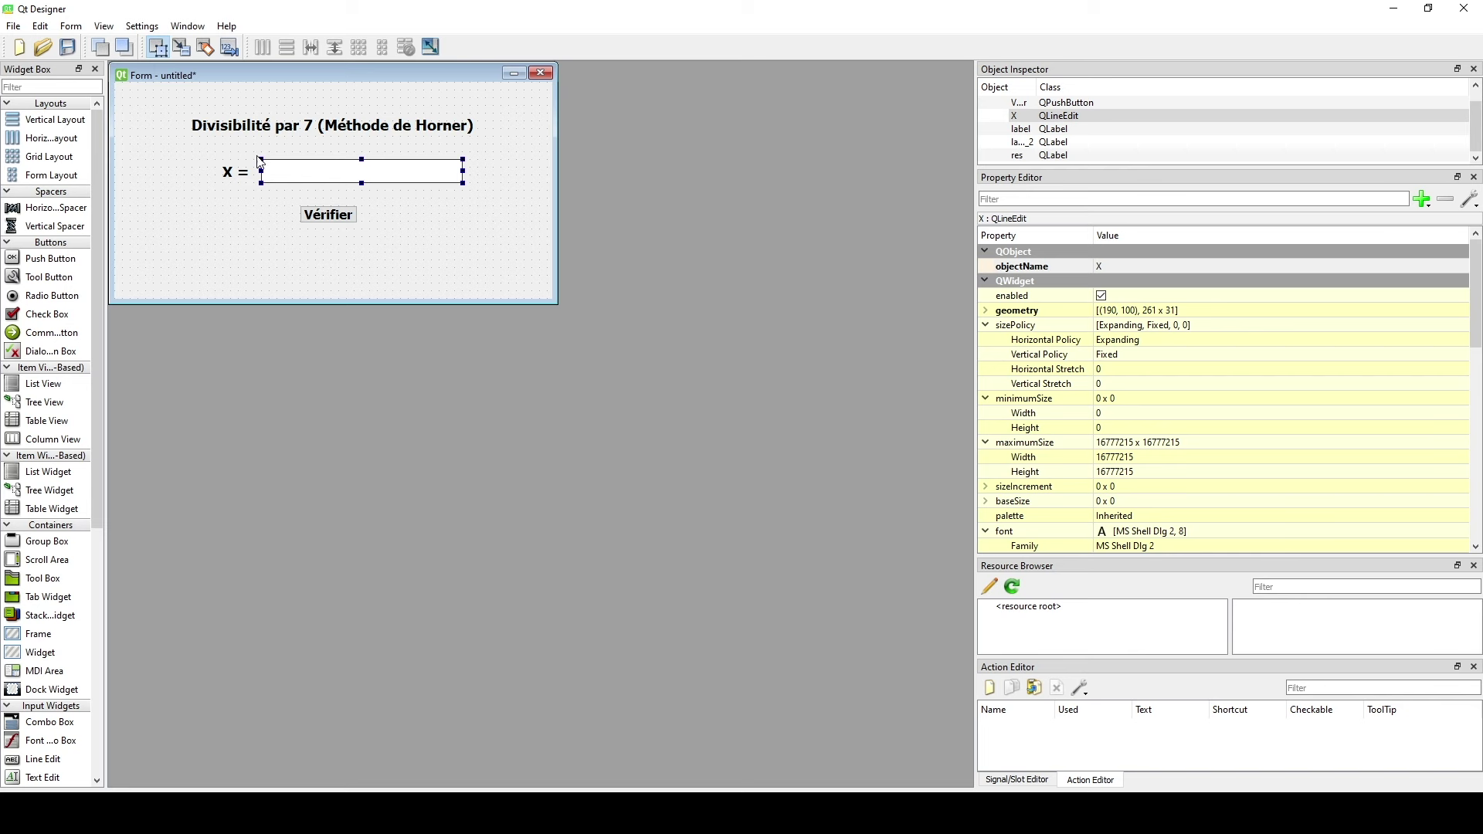
click(266, 249)
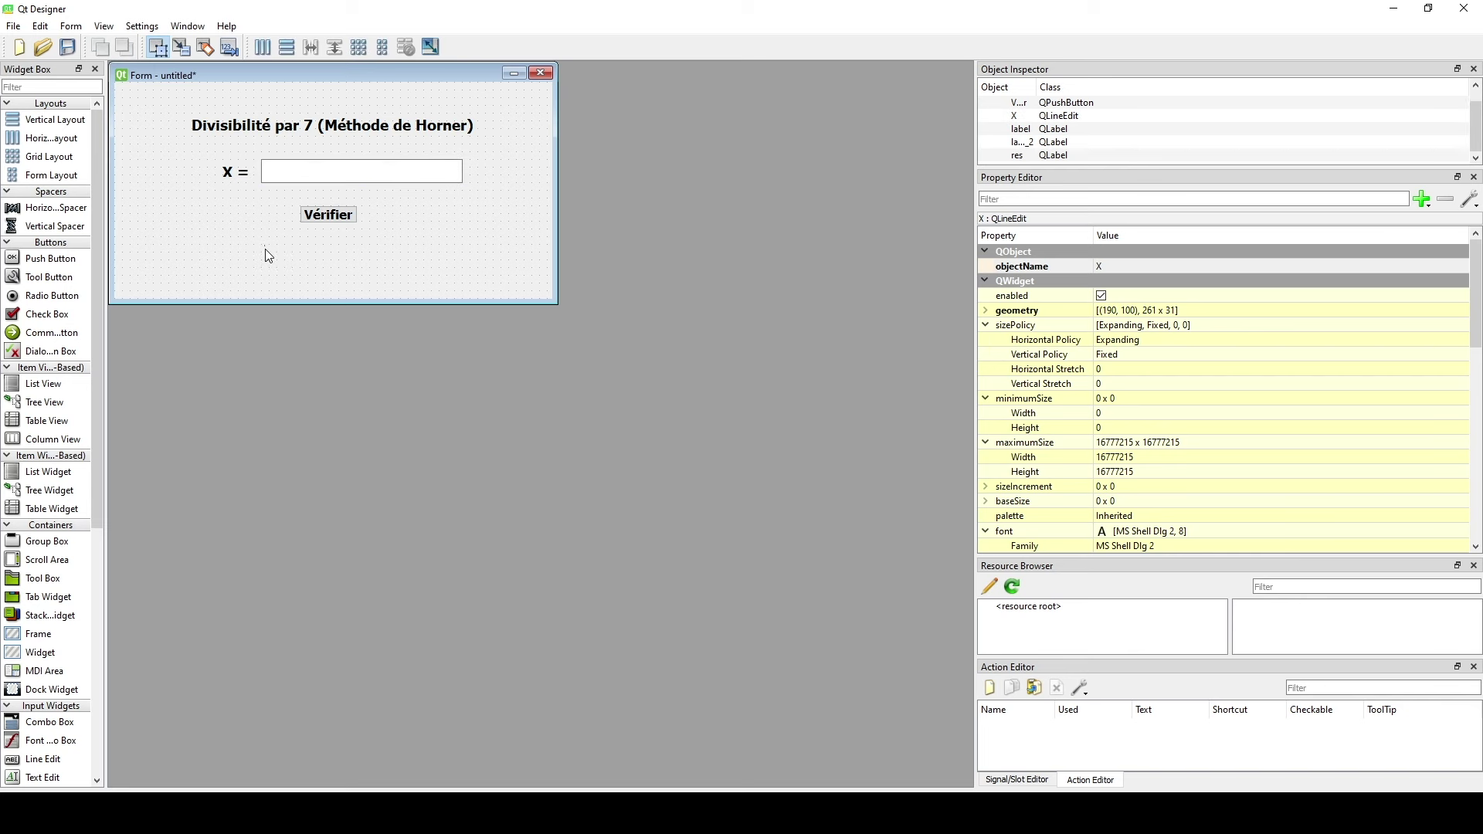
click(255, 254)
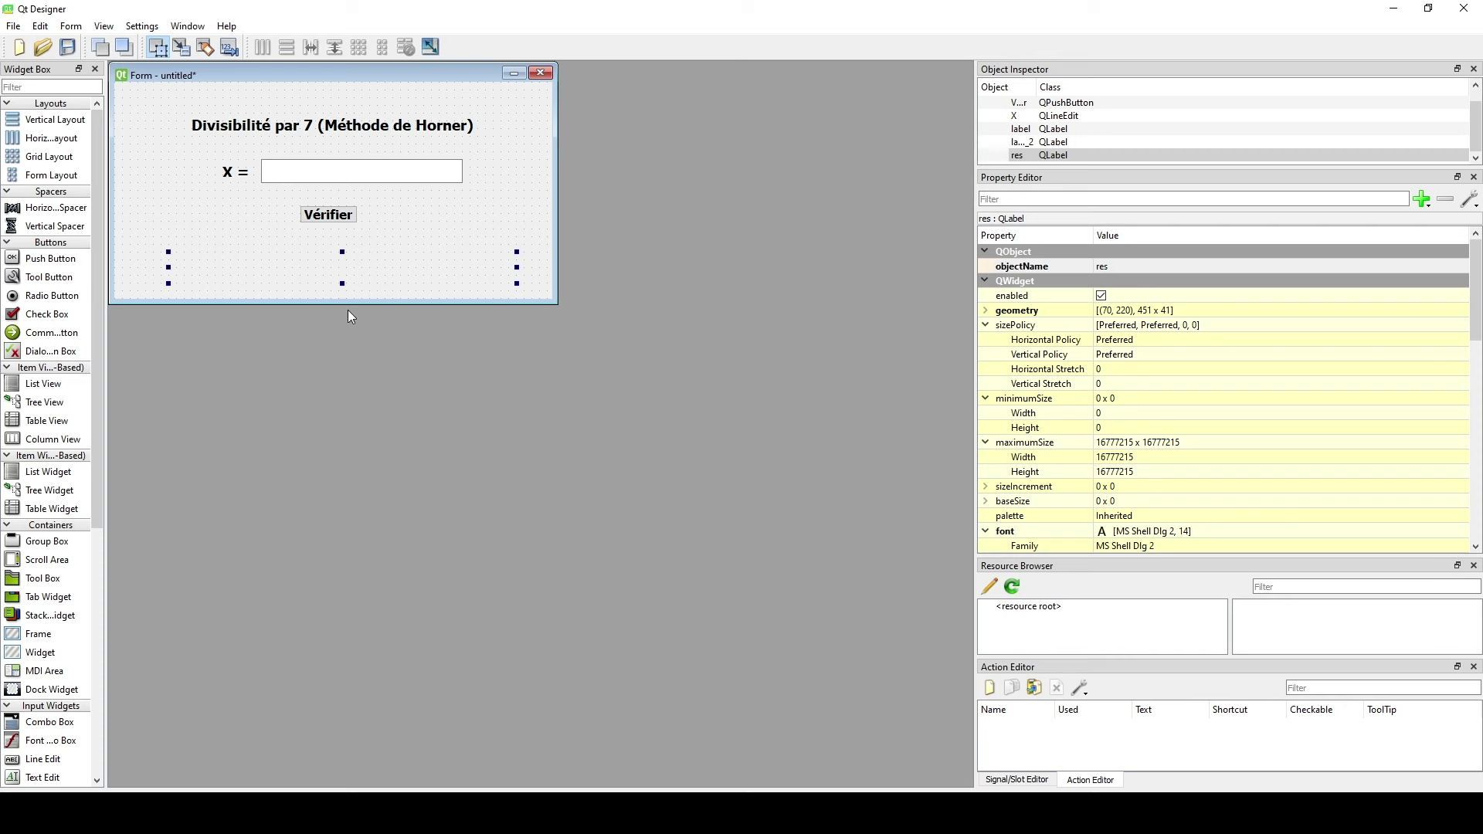
click(340, 178)
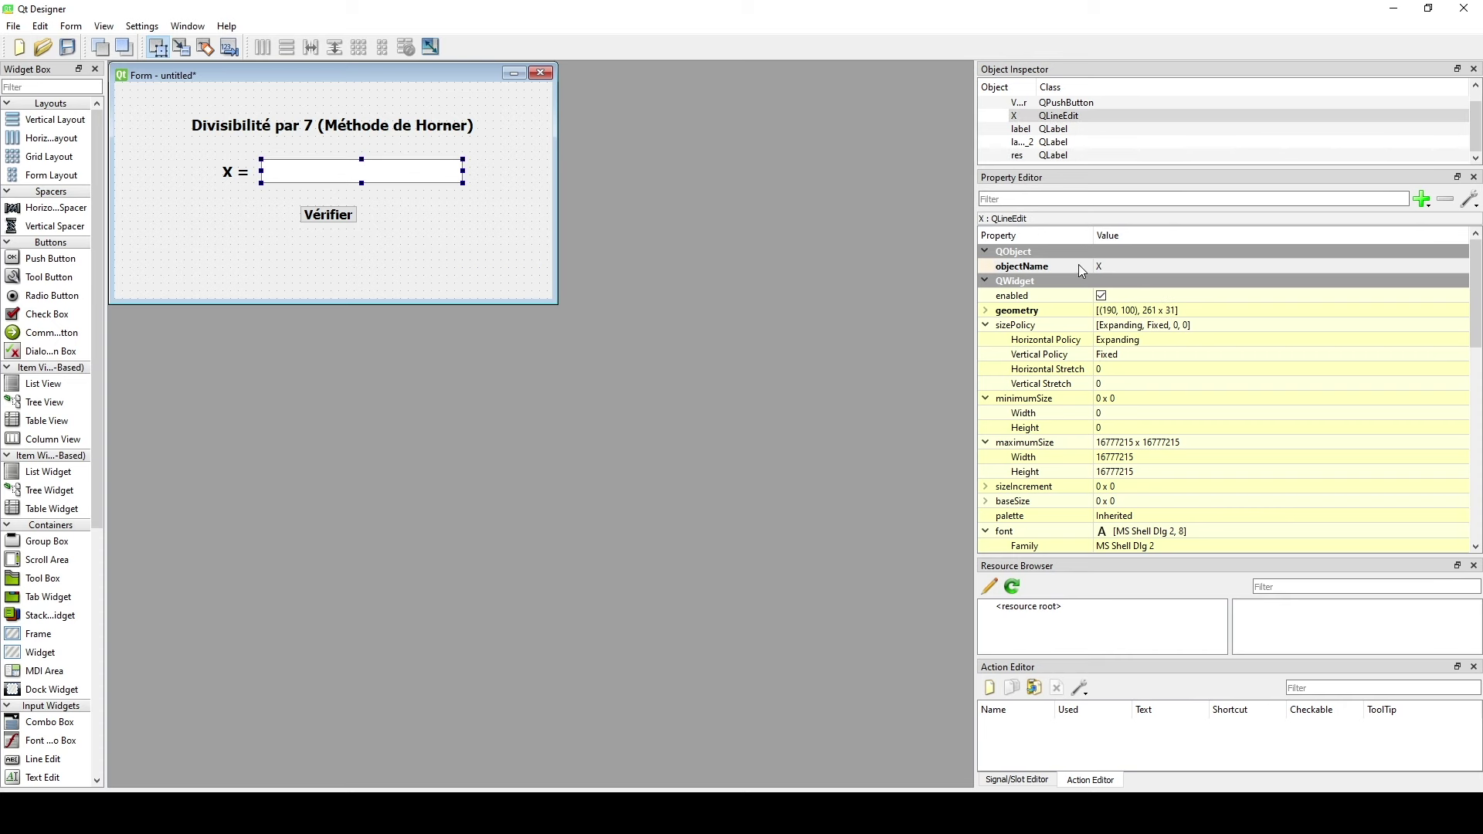
click(357, 216)
click(383, 272)
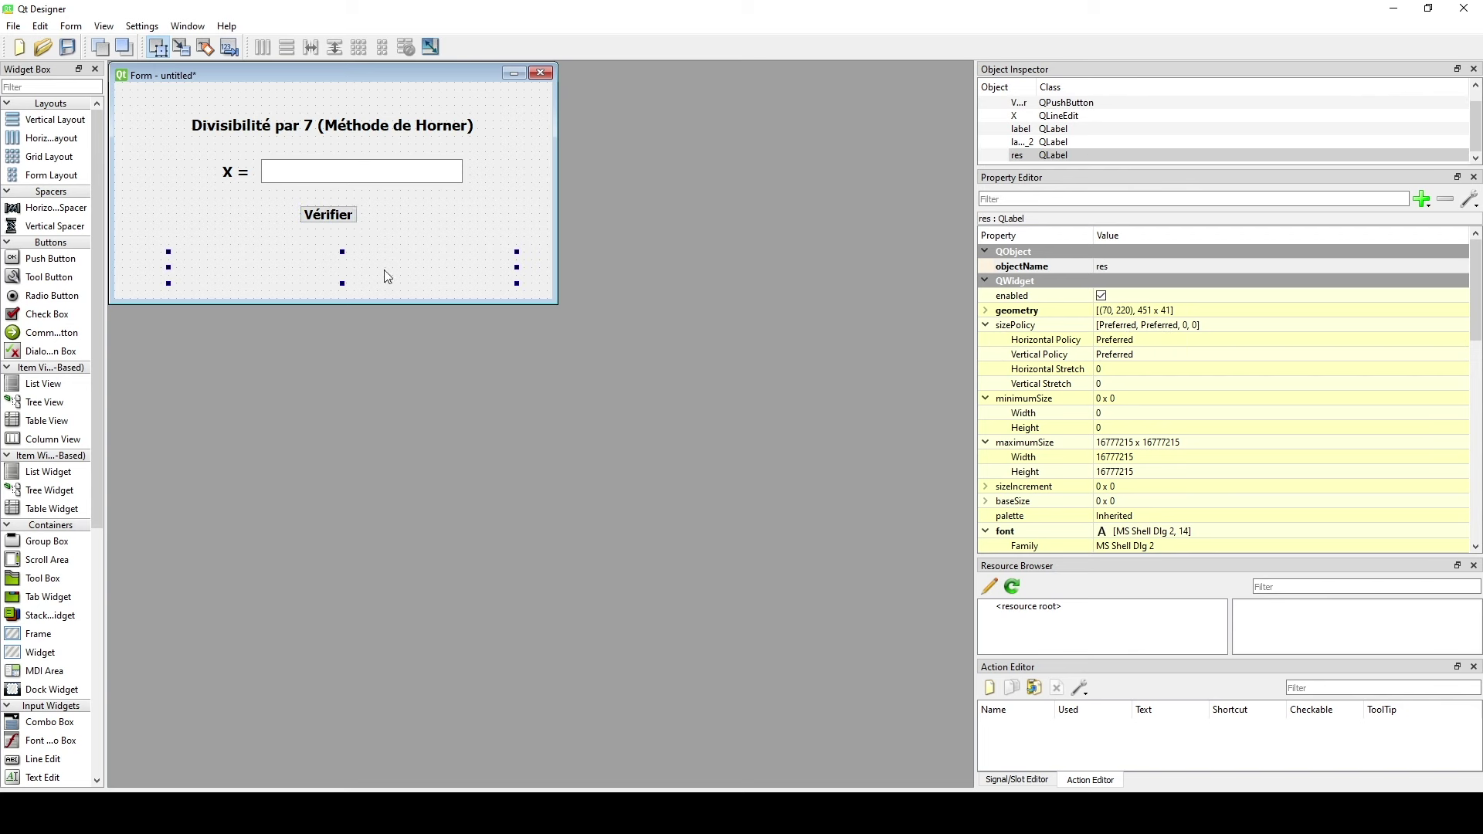
click(354, 216)
click(350, 258)
click(350, 263)
click(396, 180)
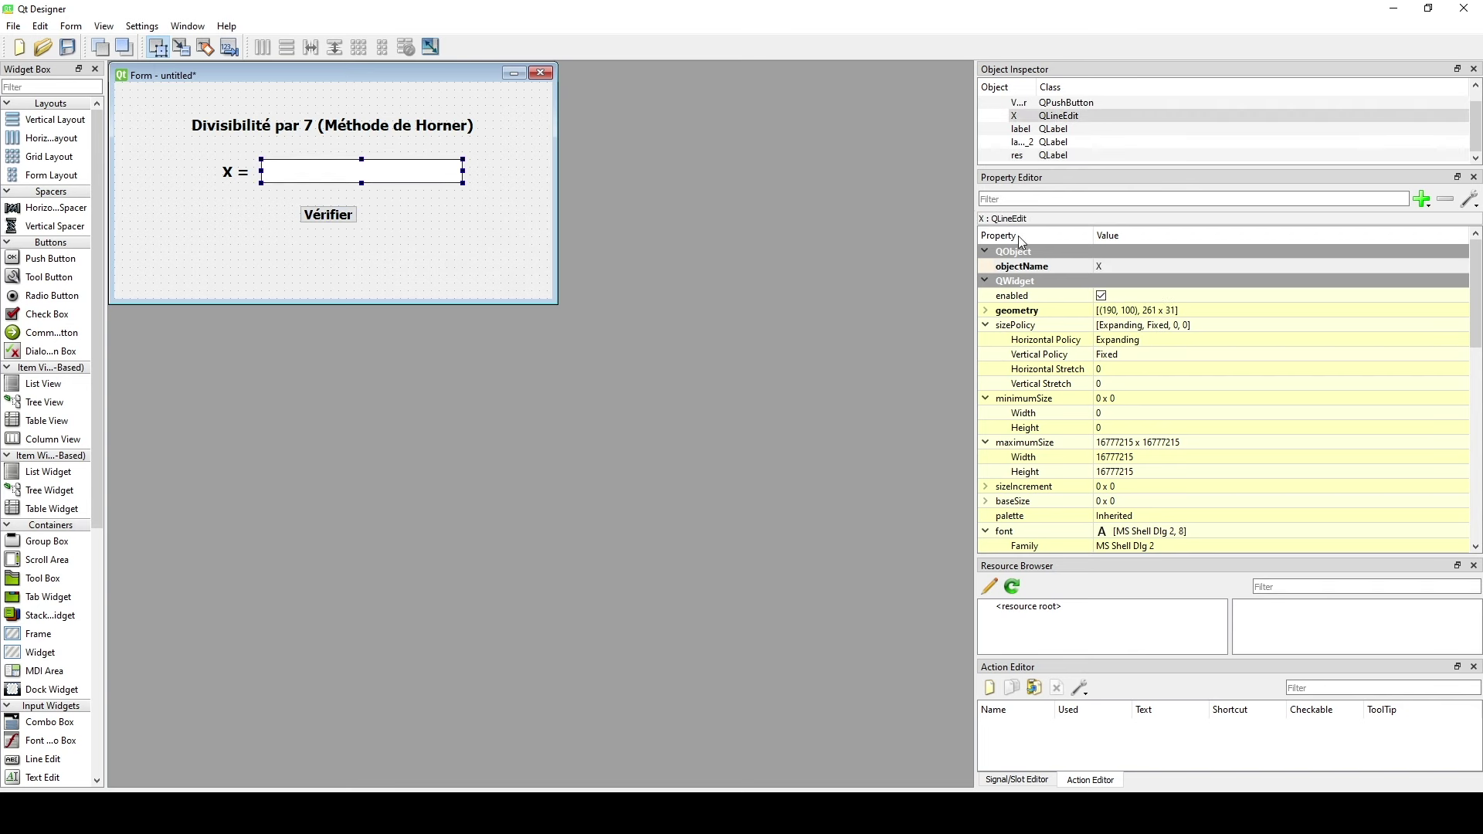
click(351, 215)
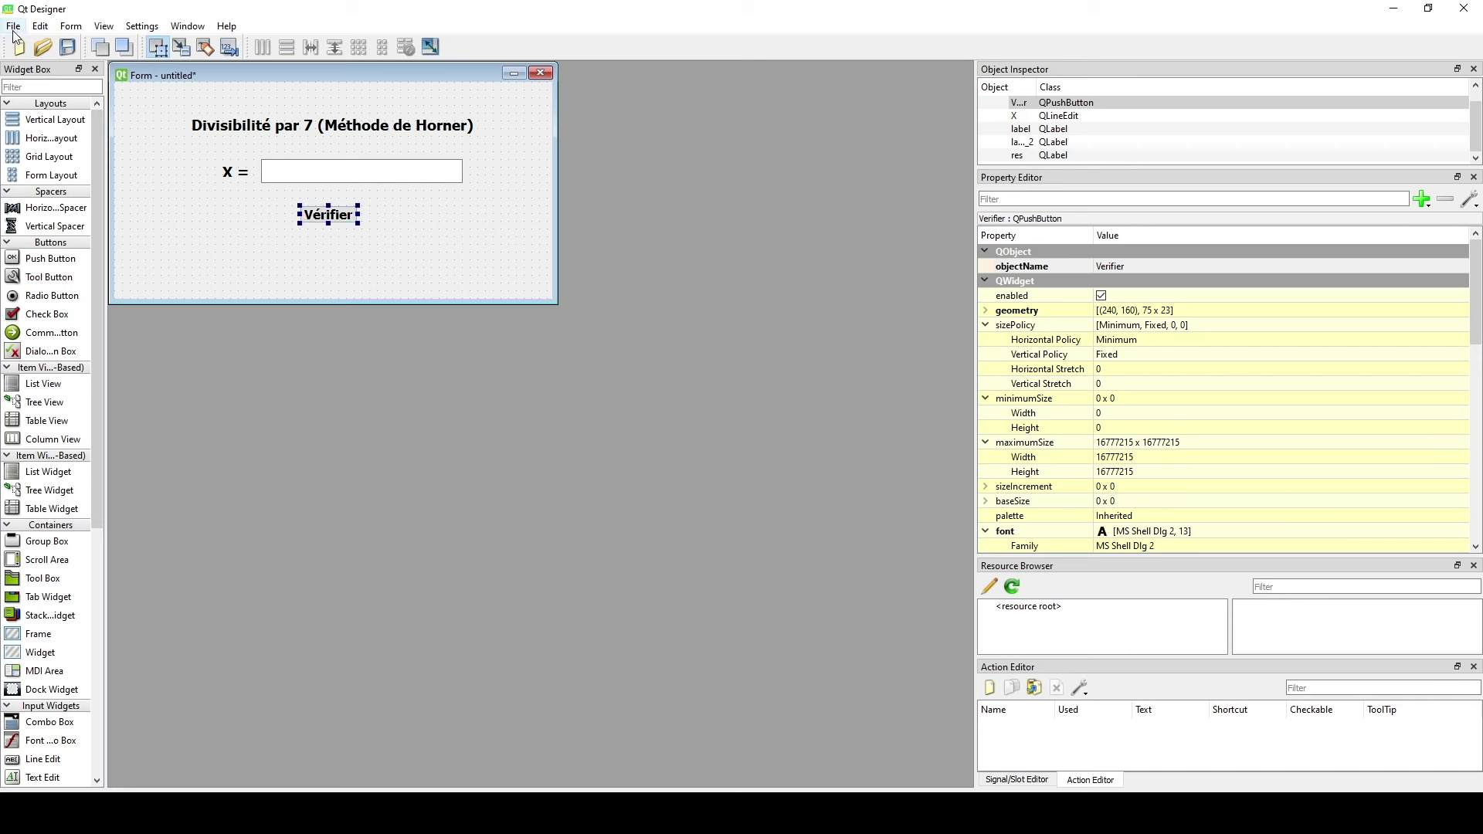
Start saving the form and choose the Bac 2024 folder on the Desktop as its location.
key(ctrl+s)
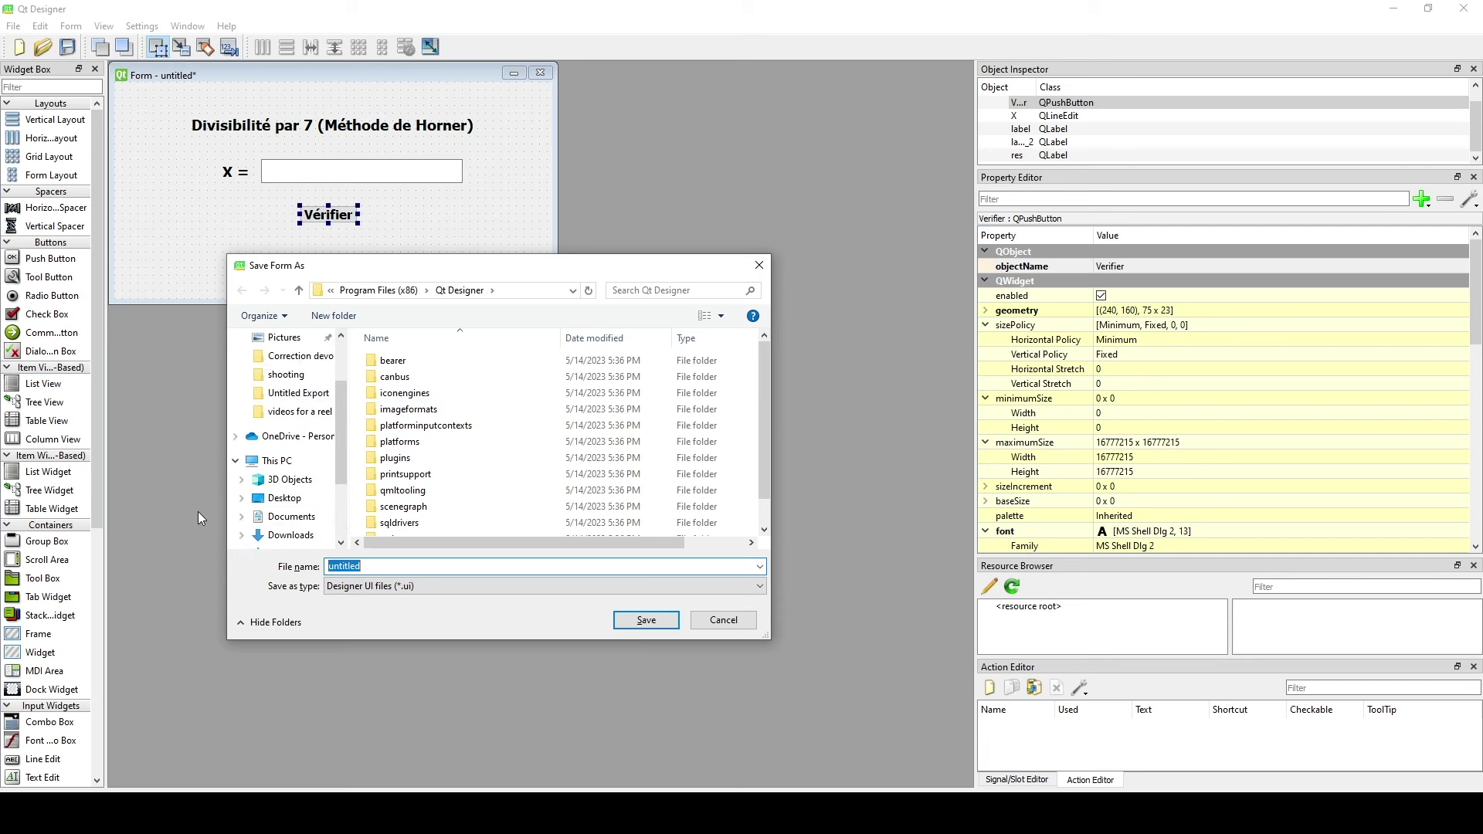
scroll(286, 448, up, 2)
click(284, 368)
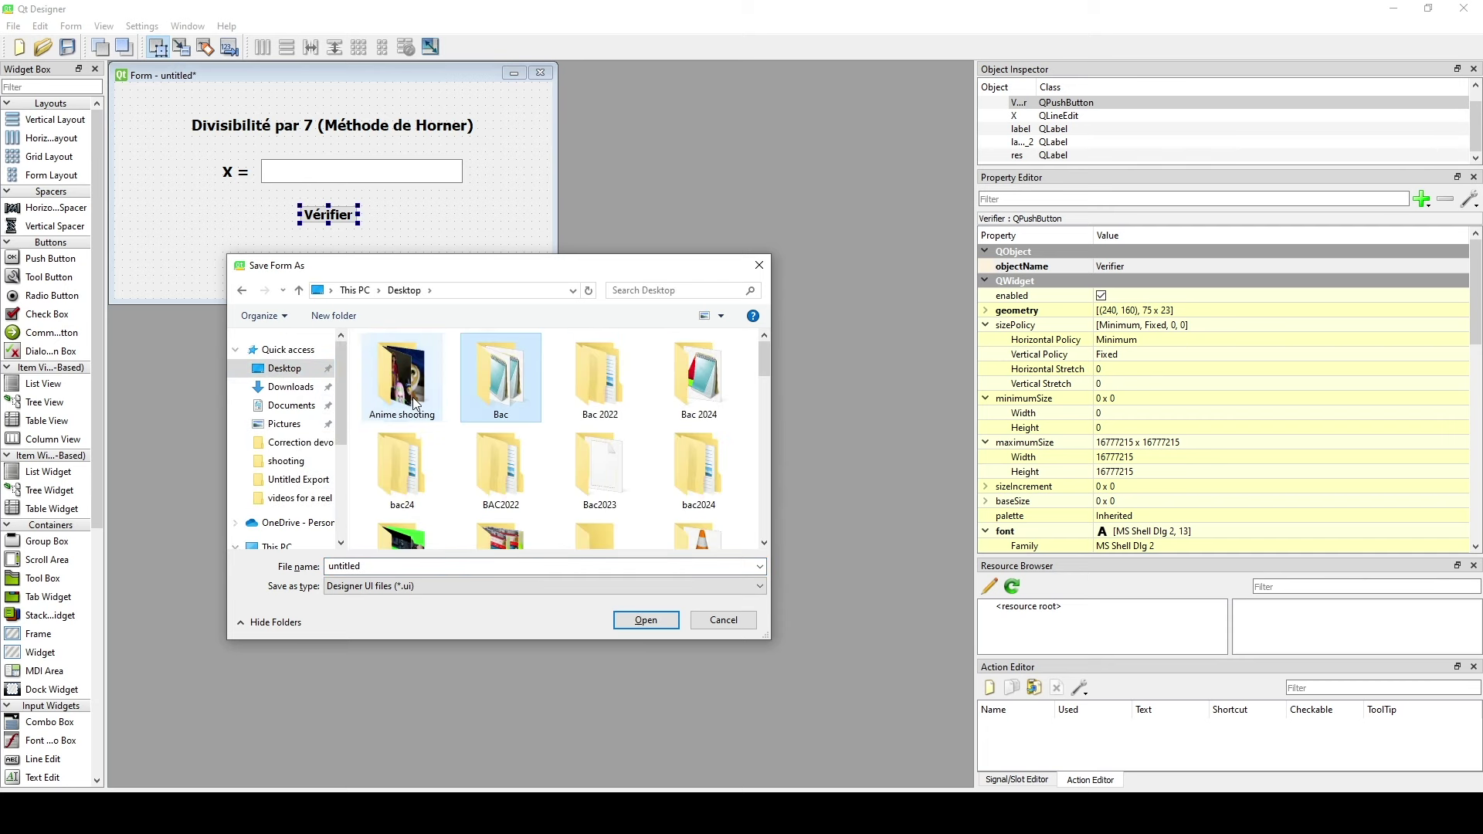
click(378, 475)
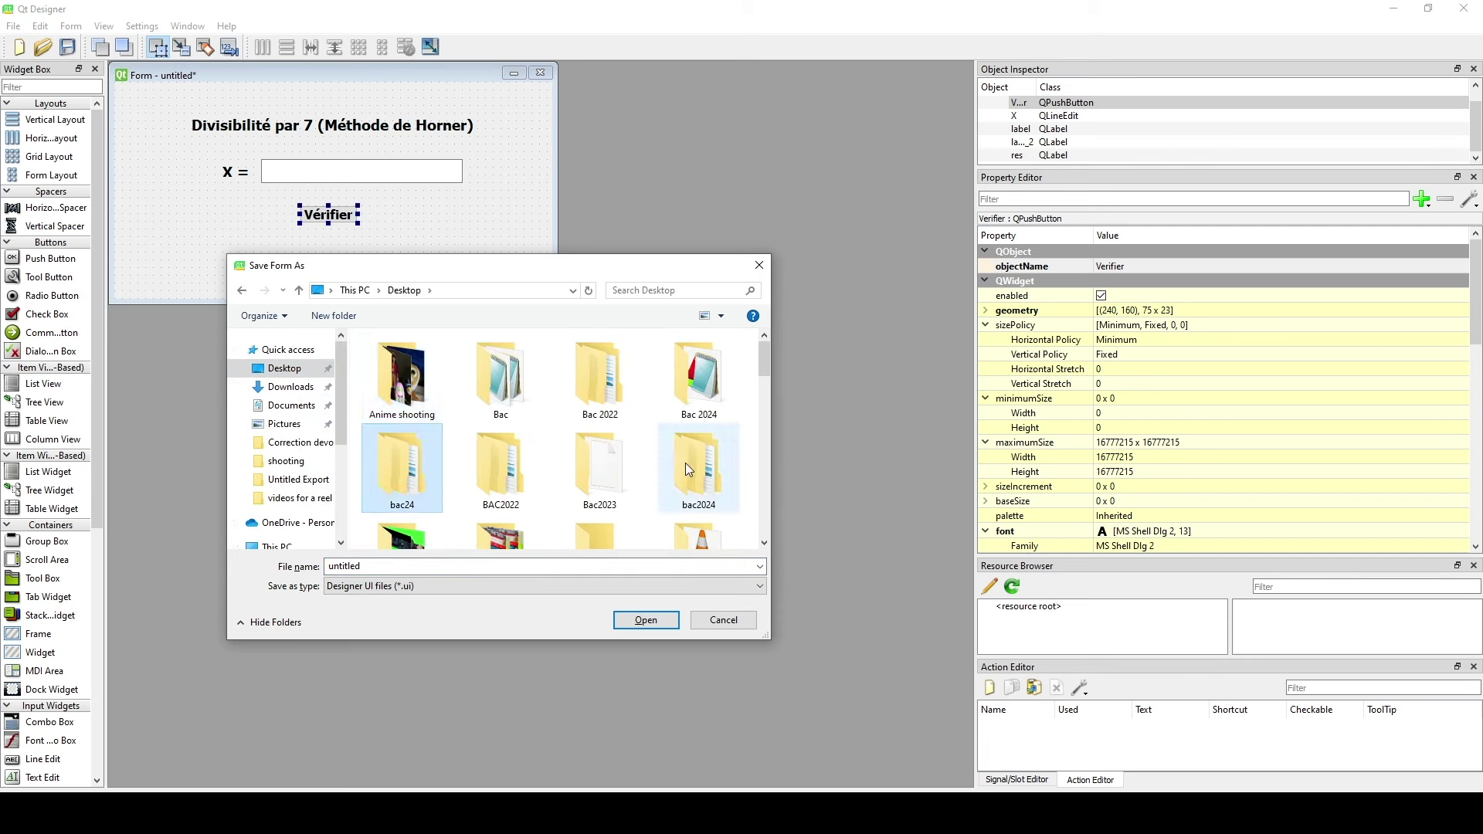
scroll(695, 471, down, 1)
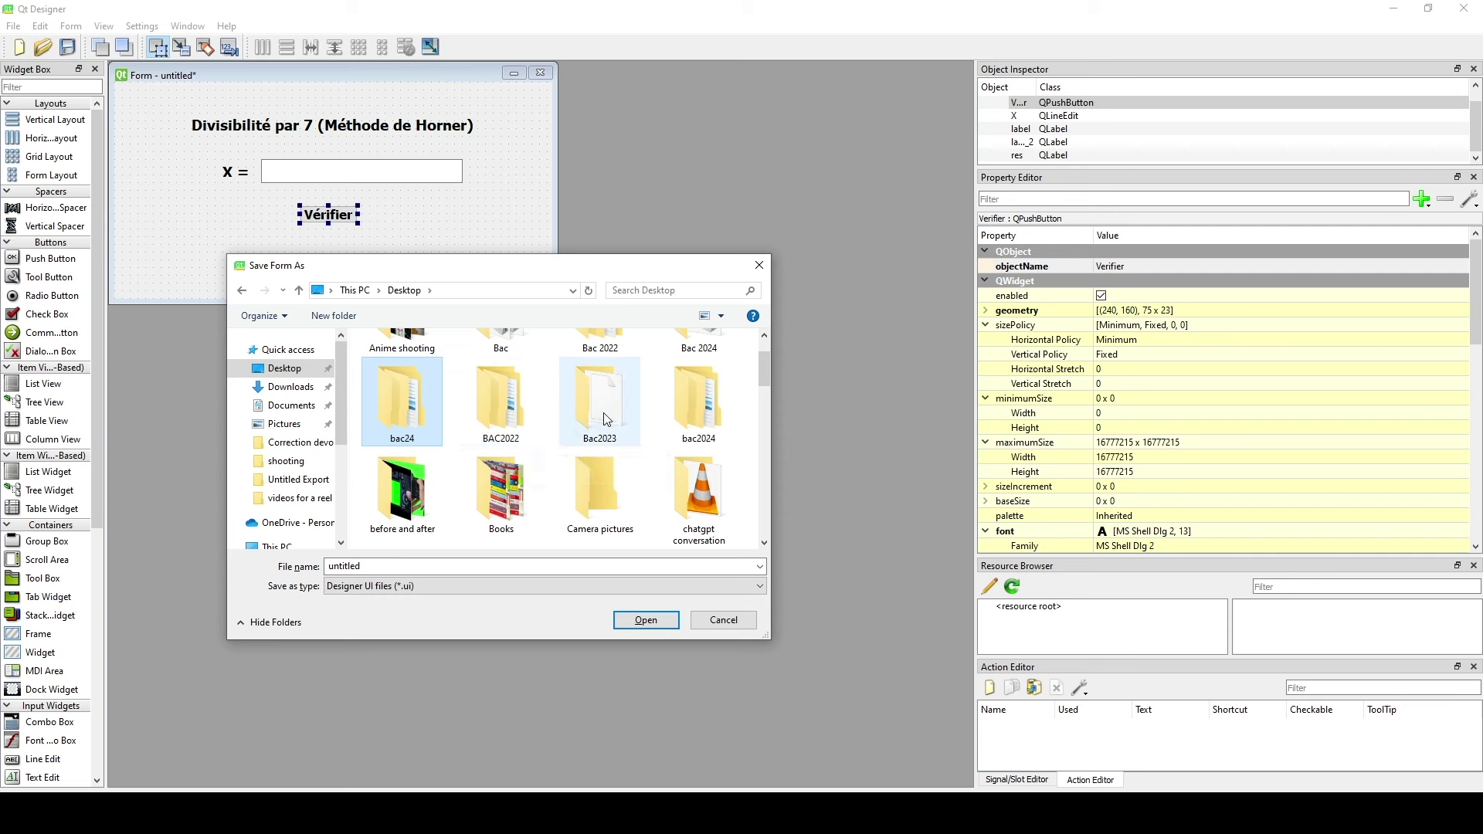
scroll(593, 463, down, 3)
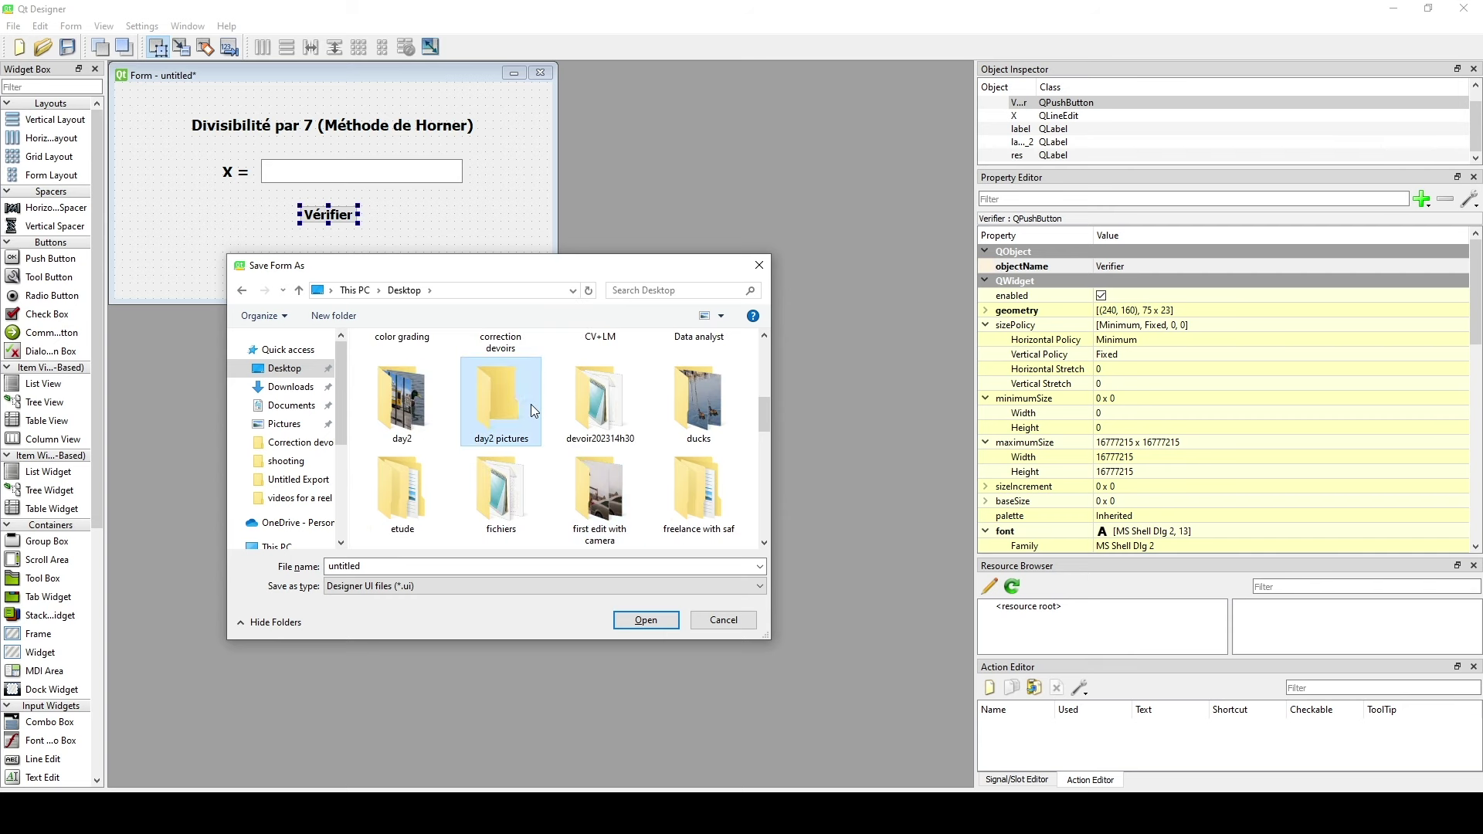
scroll(531, 404, up, 4)
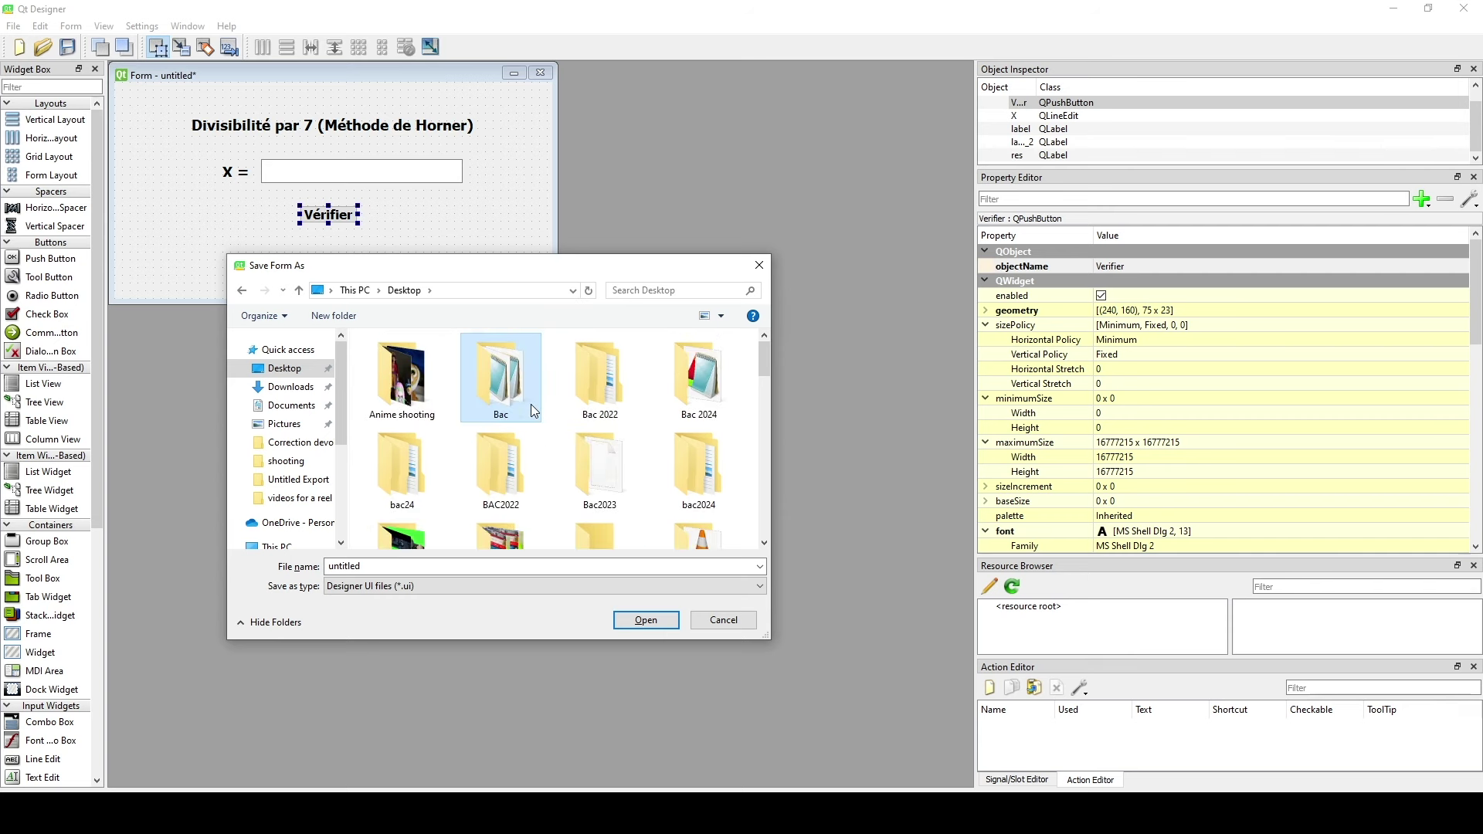
double_click(682, 388)
Copy the required interface name from the exam PDF and save the form in Qt Designer as InterfaceHorner.
key(alt+Tab)
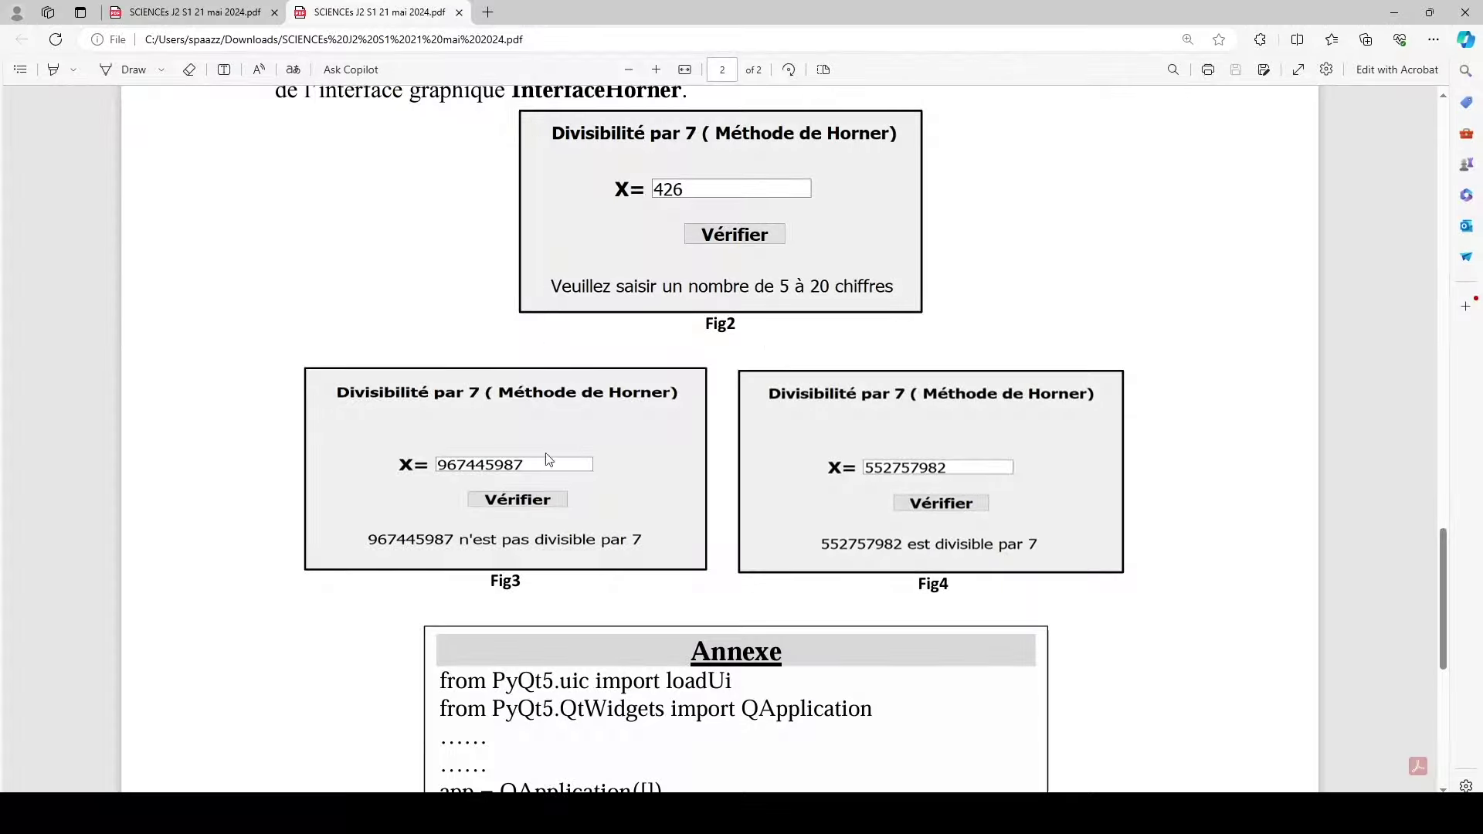
scroll(567, 349, up, 10)
scroll(587, 377, up, 3)
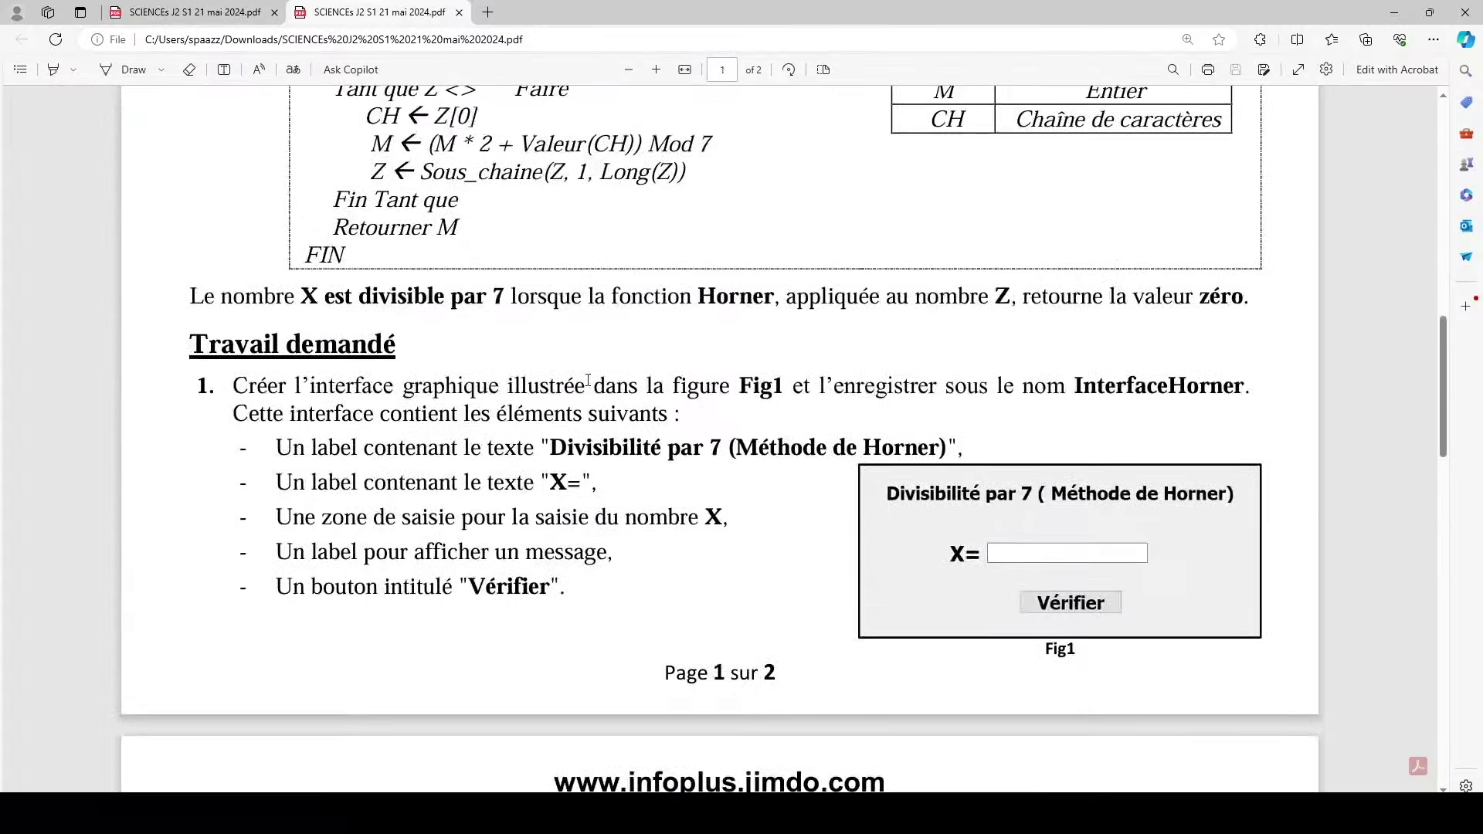
drag(1077, 496, 1245, 498)
key(ctrl+c)
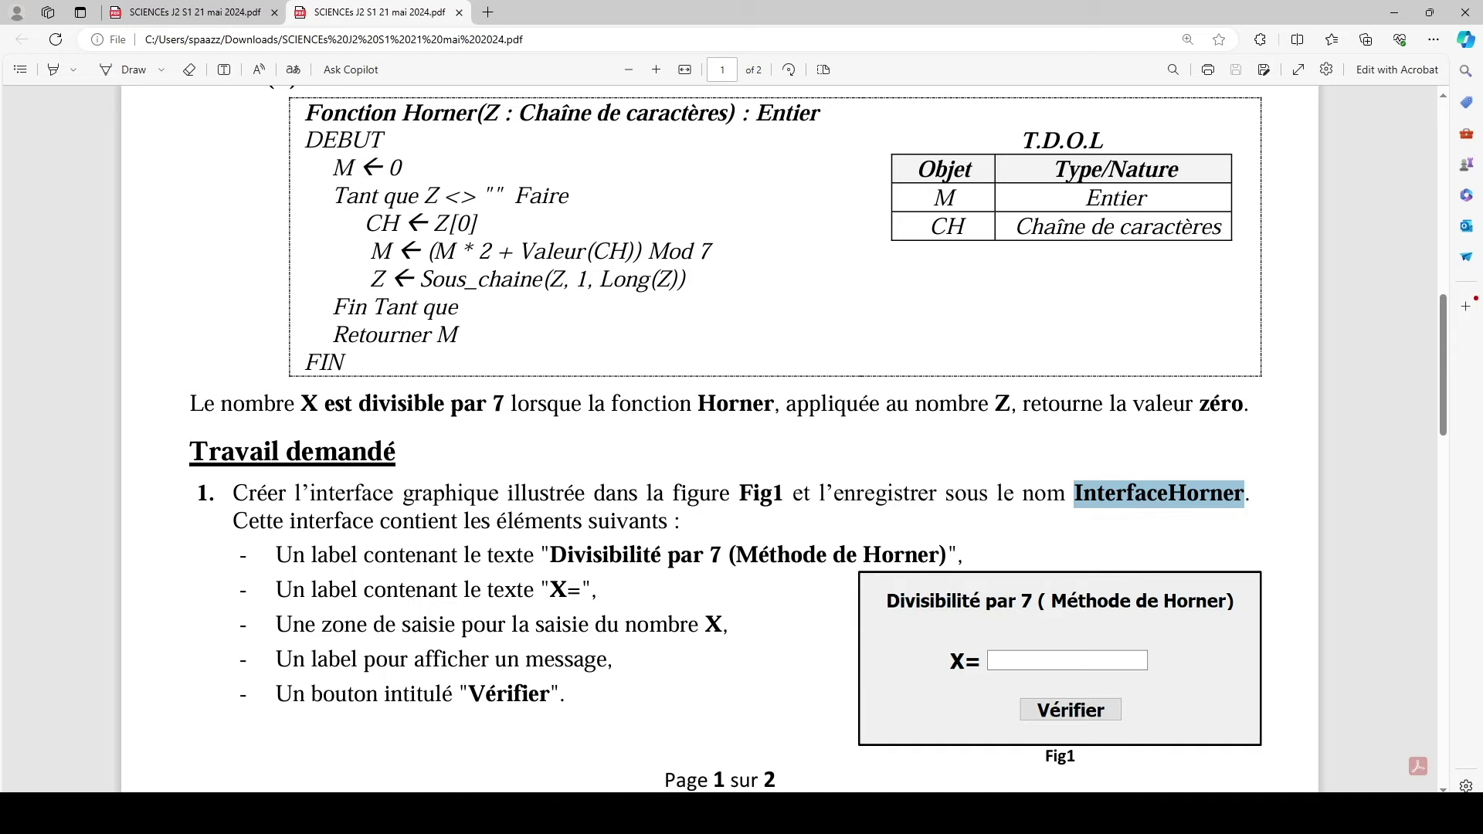
key(alt+Tab)
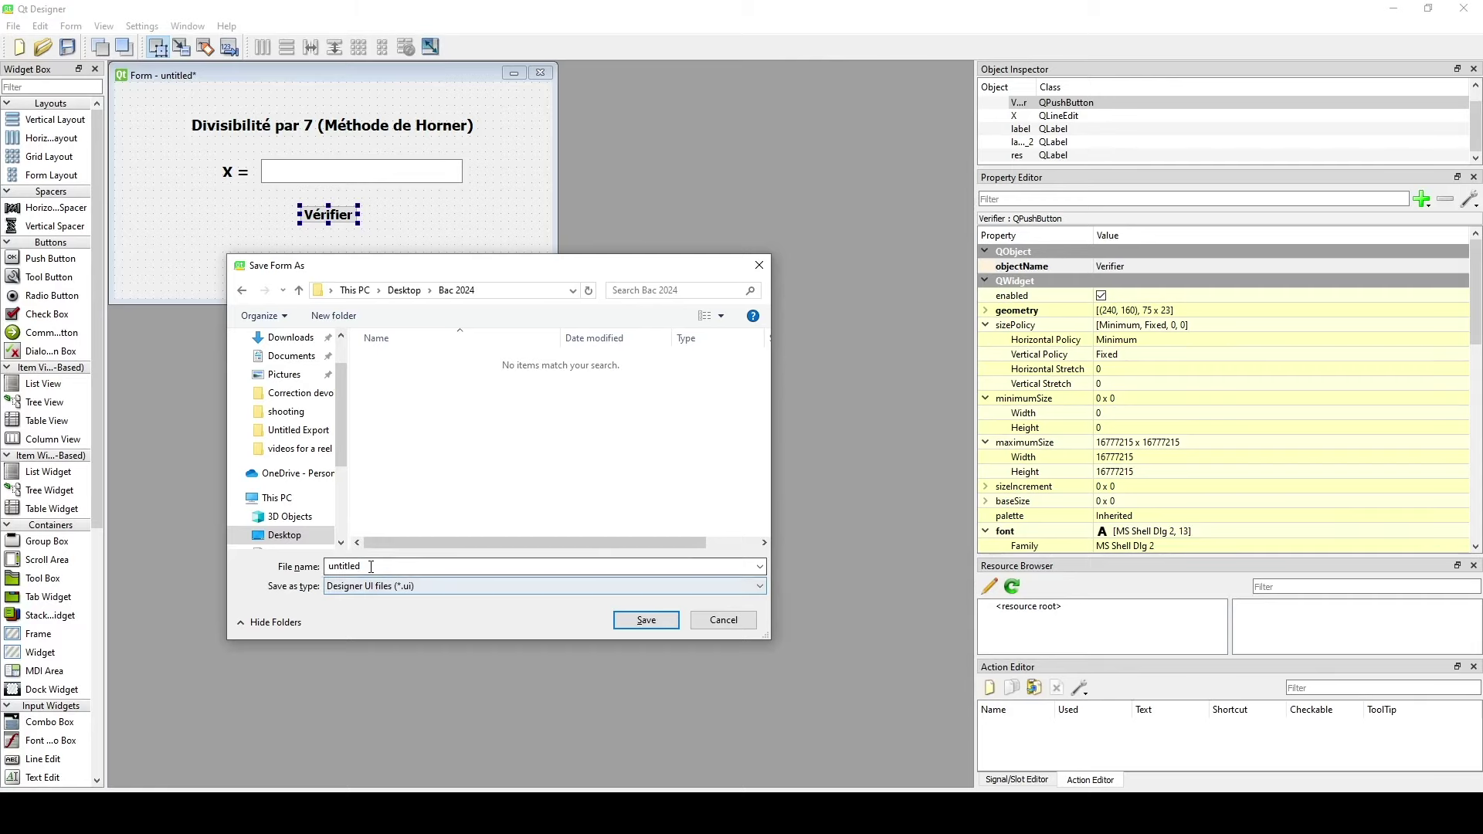
double_click(371, 566)
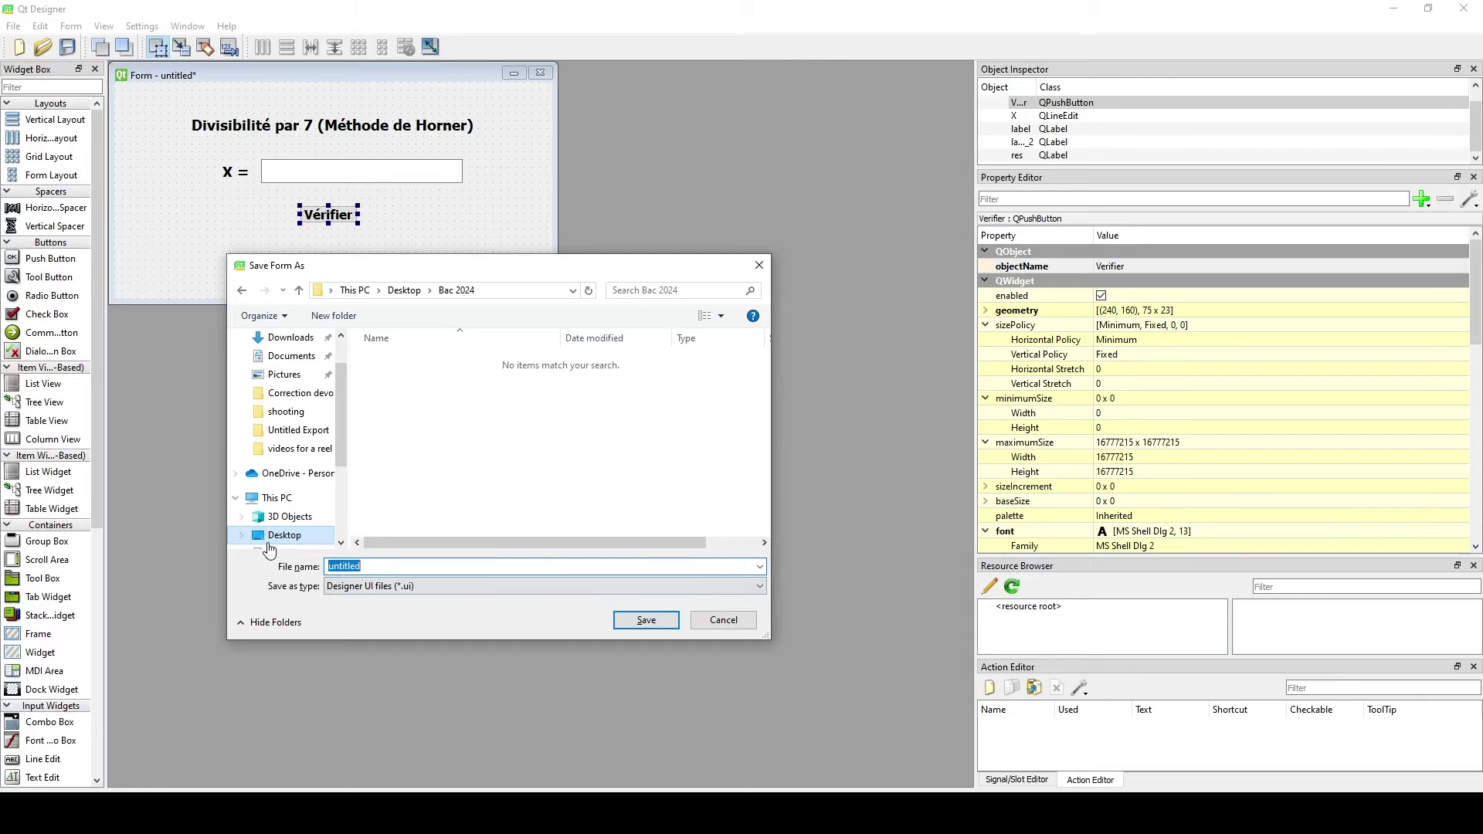
key(ctrl+v)
click(645, 624)
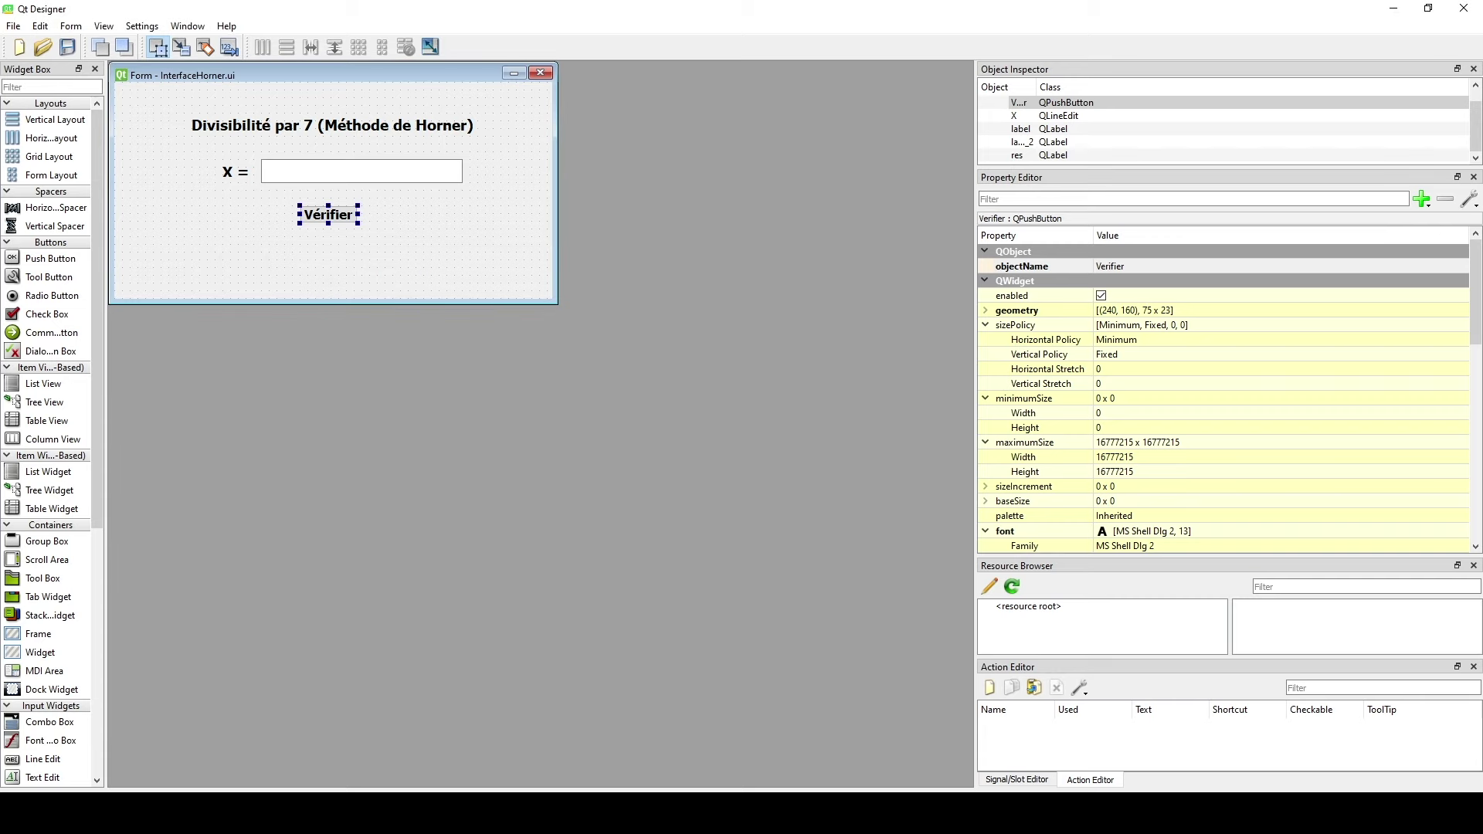
Check the InterfaceHorner.ui file in the Bac 2024 folder in File Explorer, then return to Qt Designer.
key(alt+Tab)
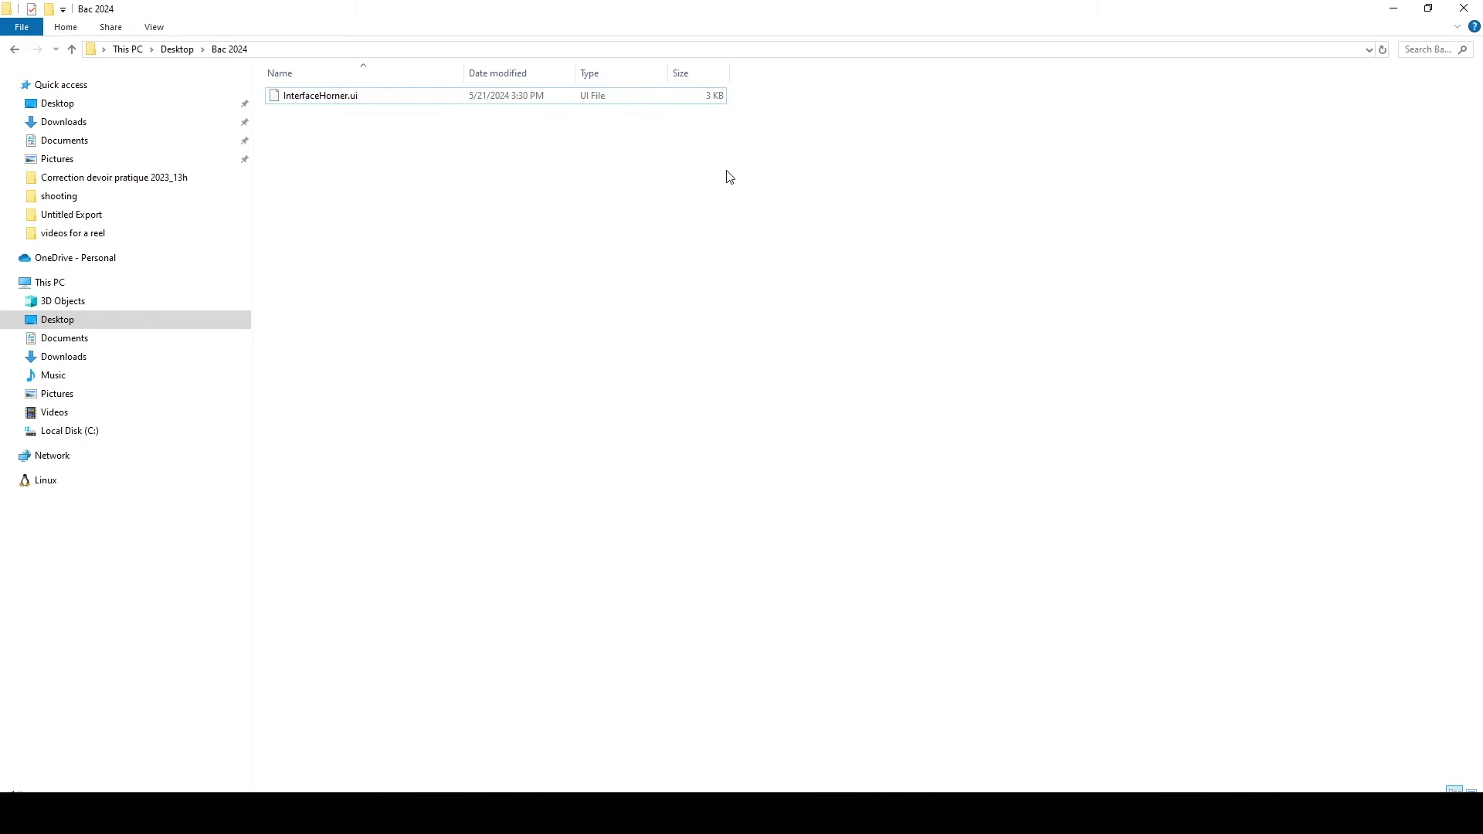
drag(839, 177, 264, 82)
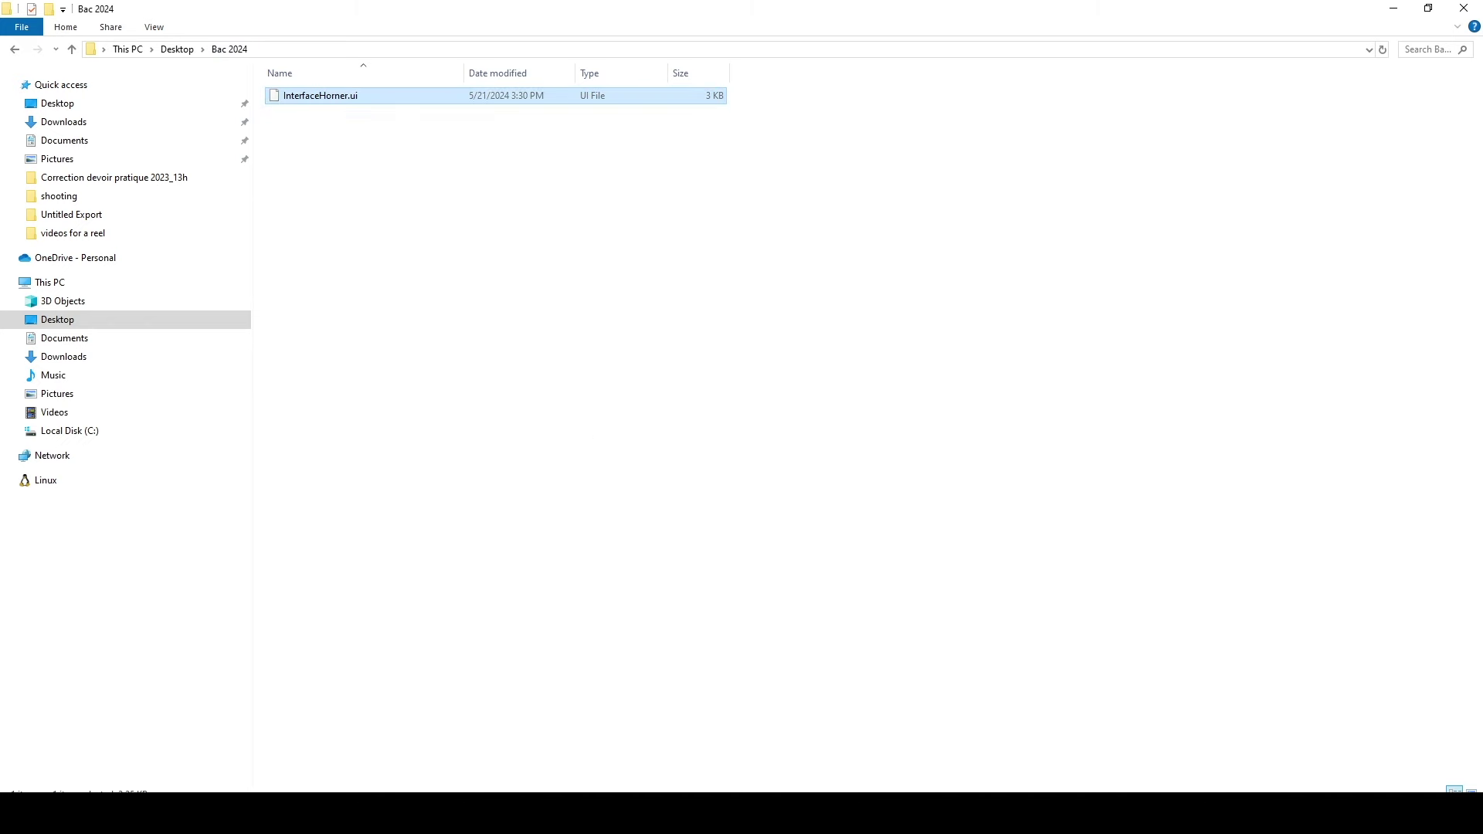
key(alt+Tab)
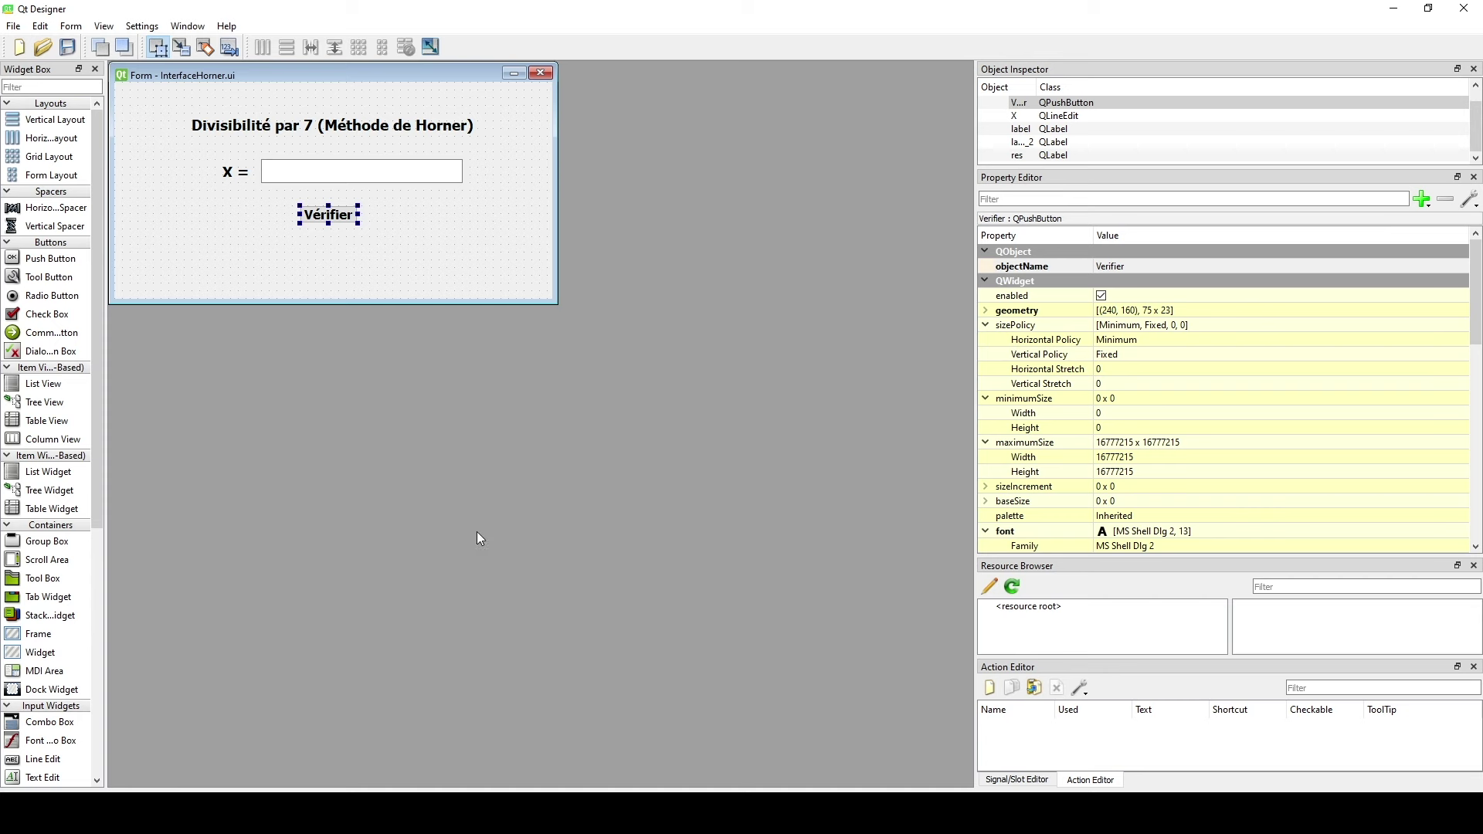
Copy the Annexe's PyQt5 code from the exam PDF and paste it into a new empty file in Thonny.
click(392, 818)
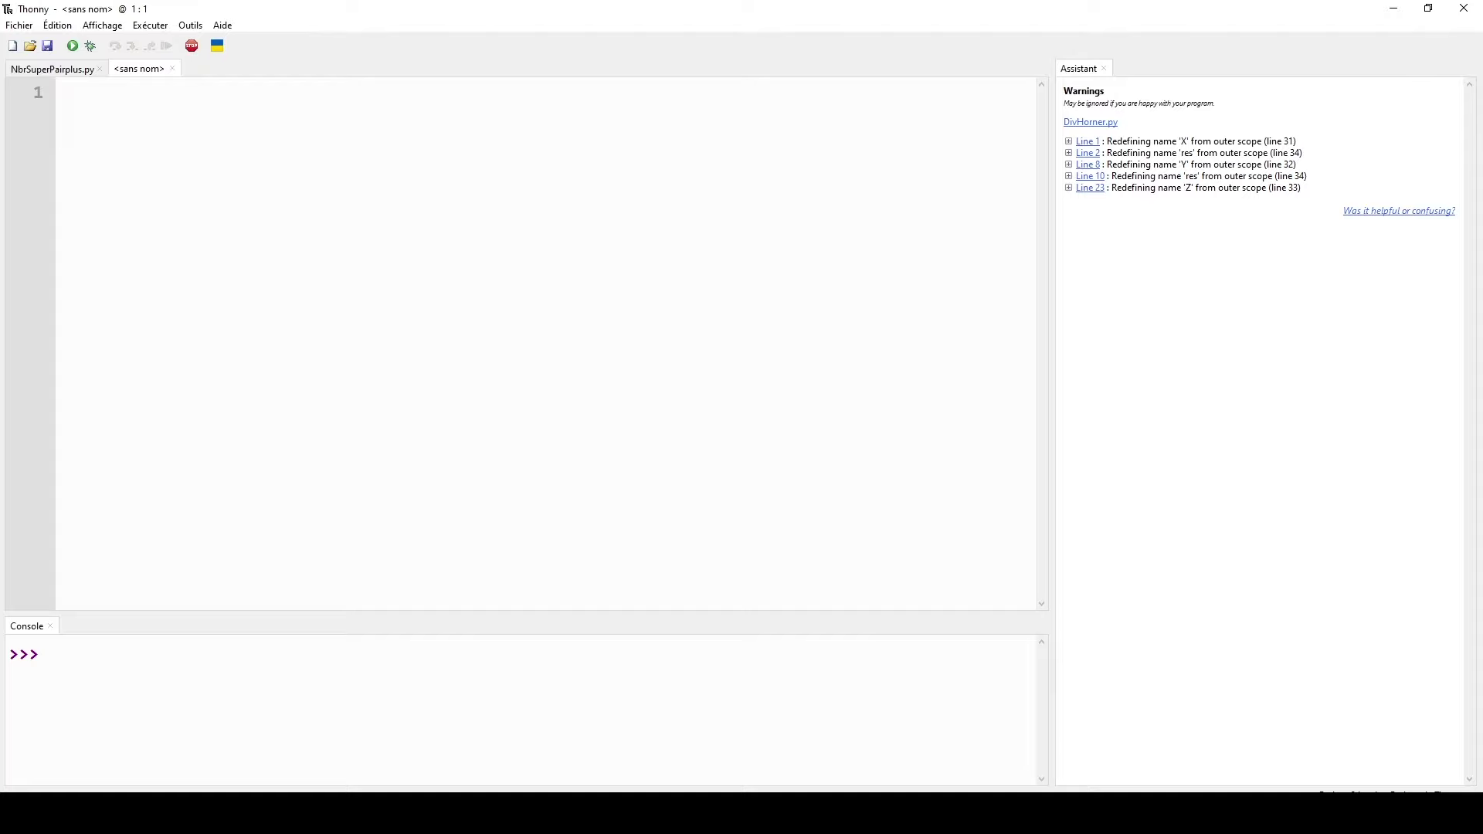
key(alt+Tab)
scroll(530, 535, down, 15)
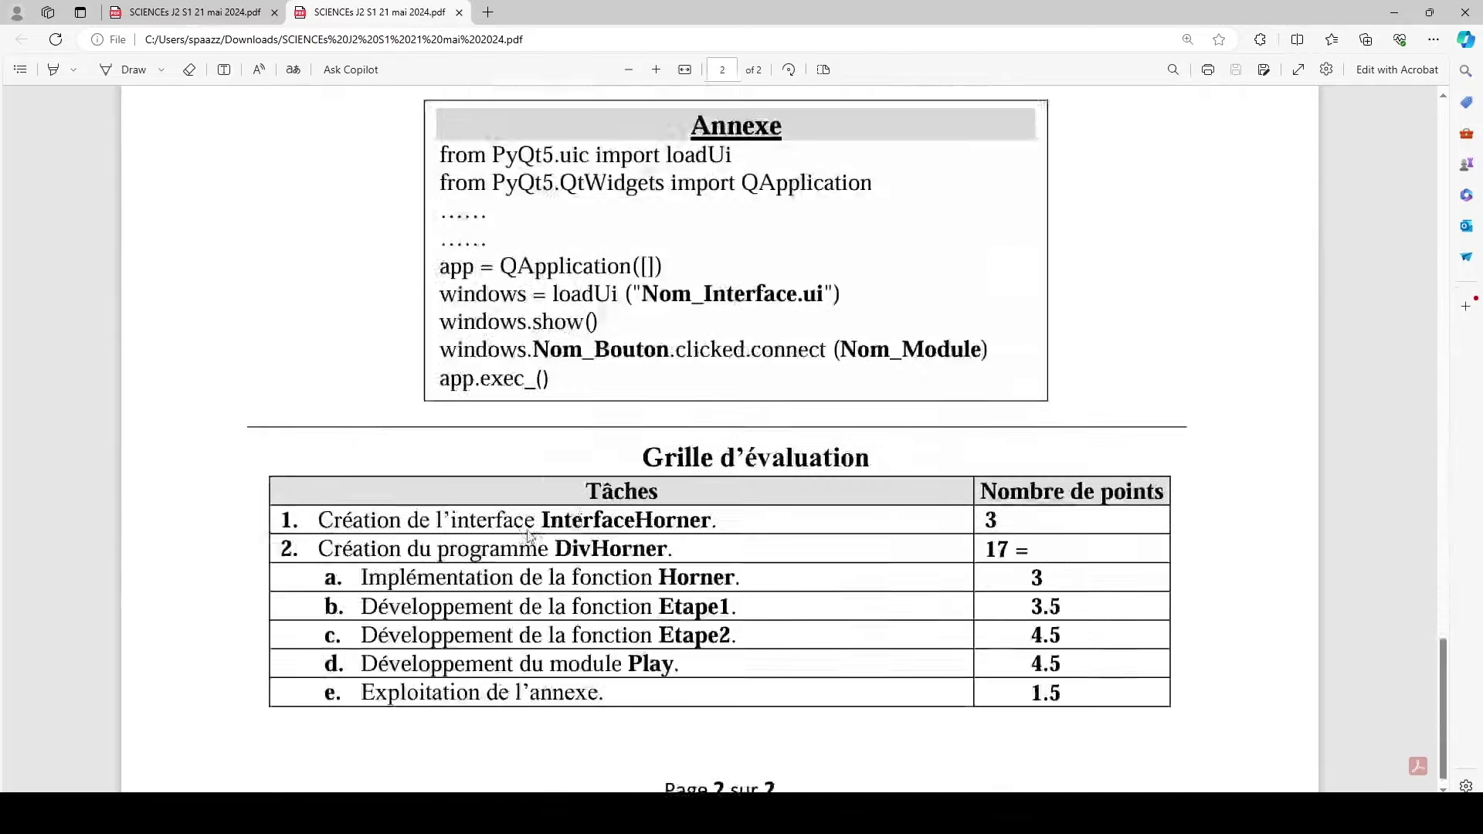
scroll(530, 535, up, 3)
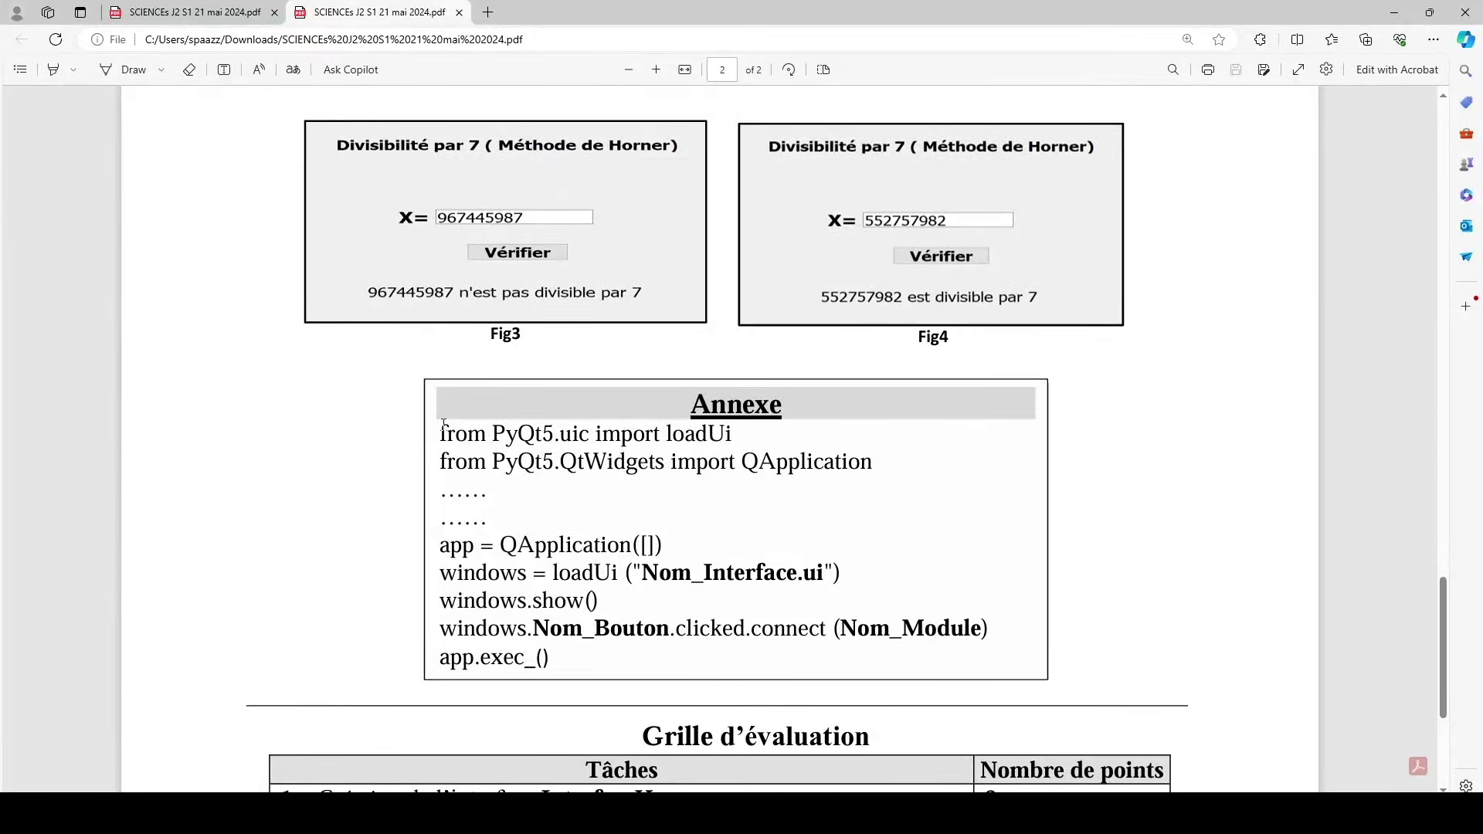
drag(444, 423, 579, 661)
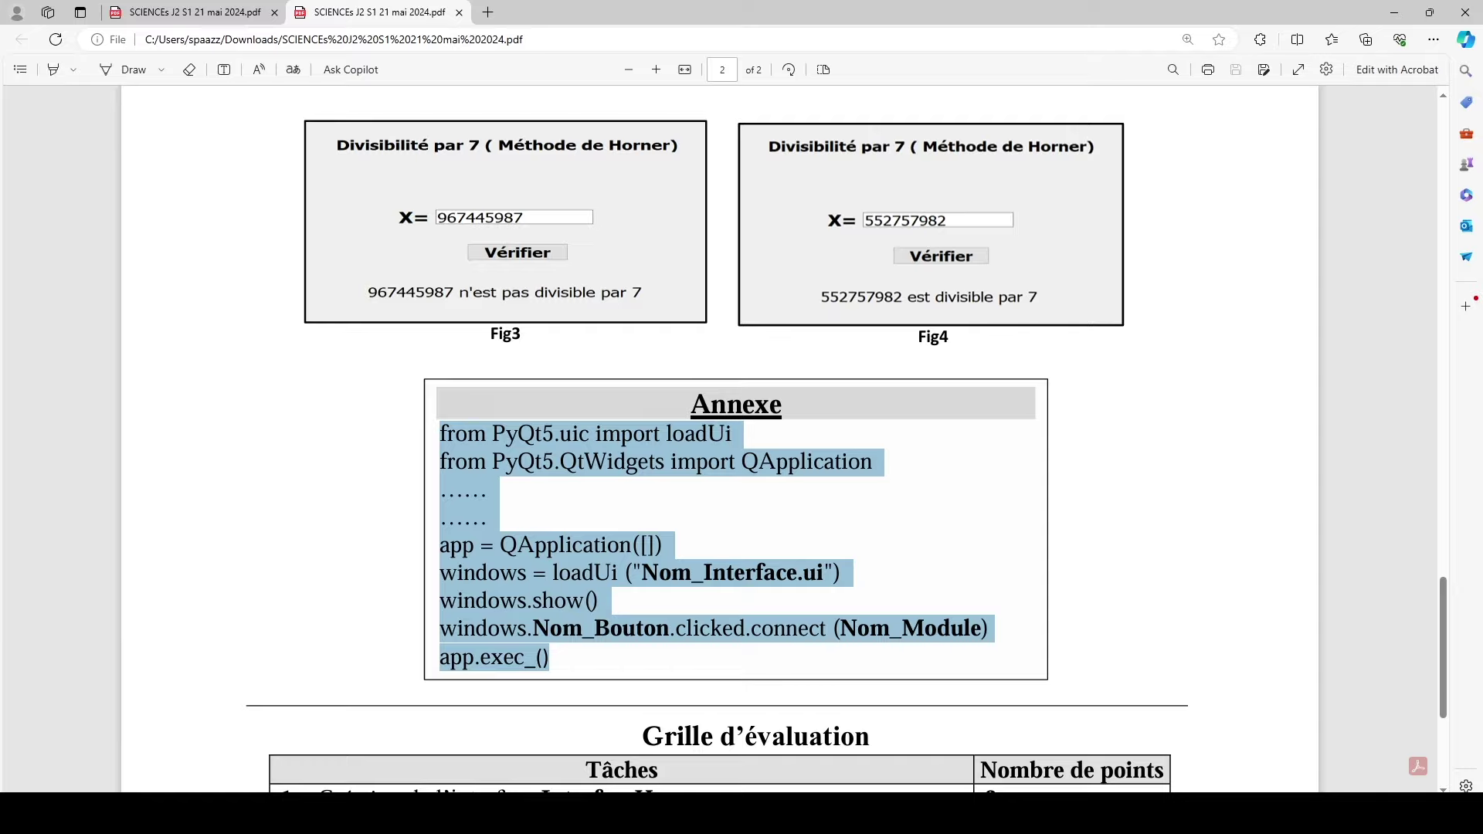
key(alt+Tab)
text(from PyQt5.uic import loadUi from PyQt5.QtWidgets import QApplication   app = QApplication([]) windows = loadUi ("Nom_Interface.ui") windows.show() windows.Nom_Bouton.clicked.connect (Nom_Module) app.exec_())
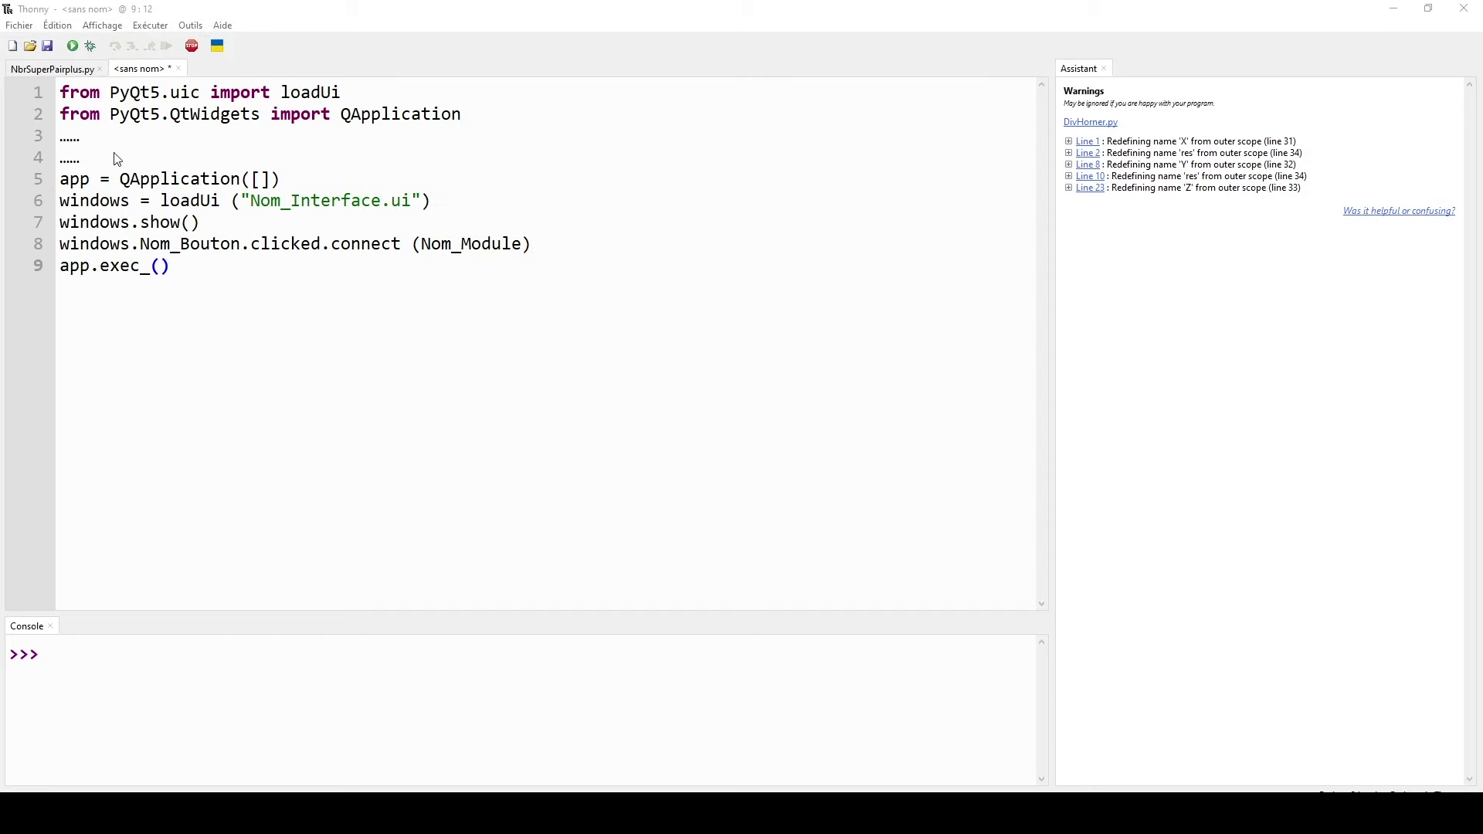
Replace the dotted placeholder lines under the imports with blank lines and start saving the program in the Bac 2024 folder.
key(ctrl+s)
click(724, 50)
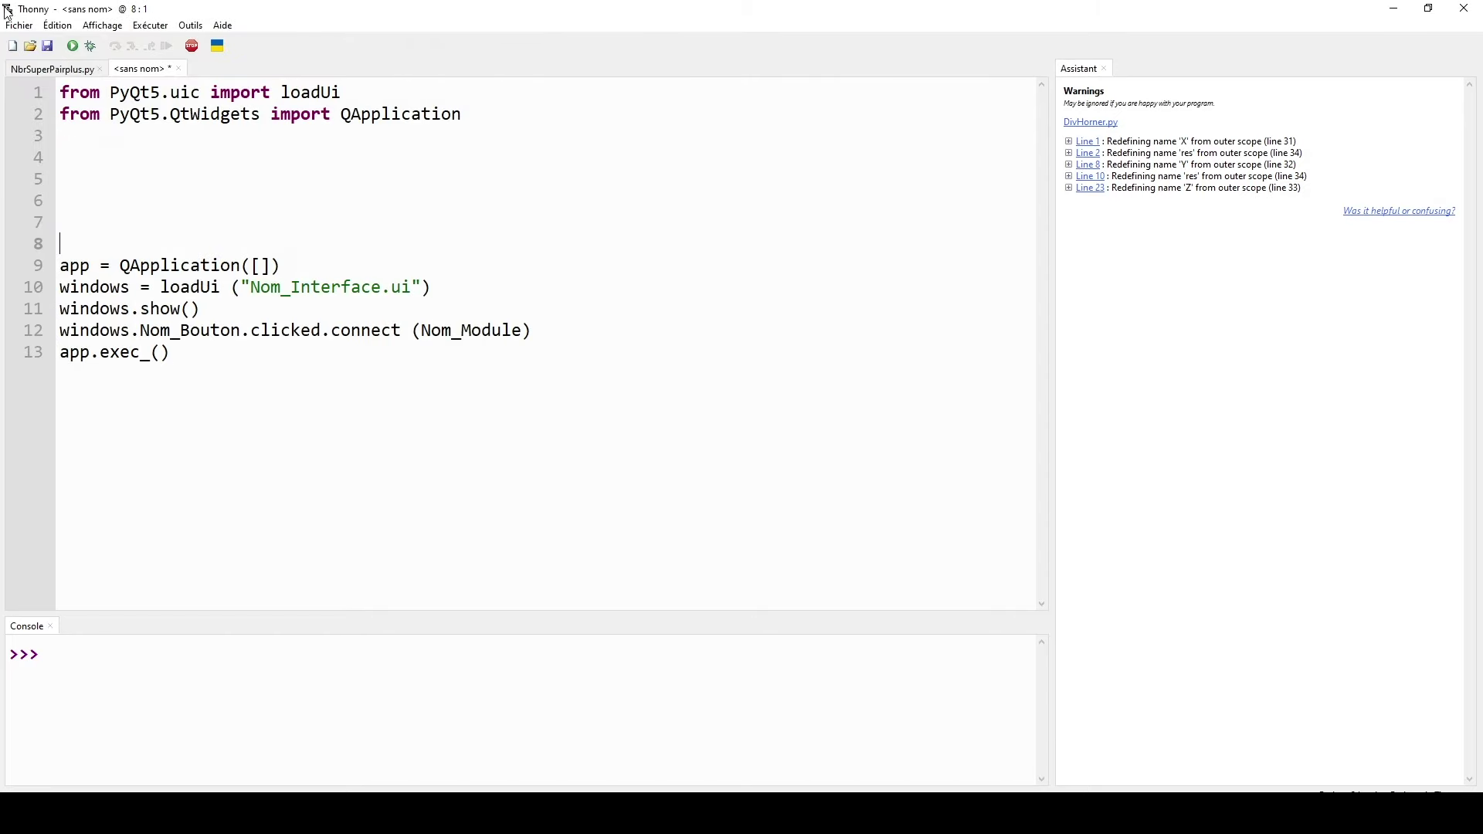
click(20, 26)
click(113, 146)
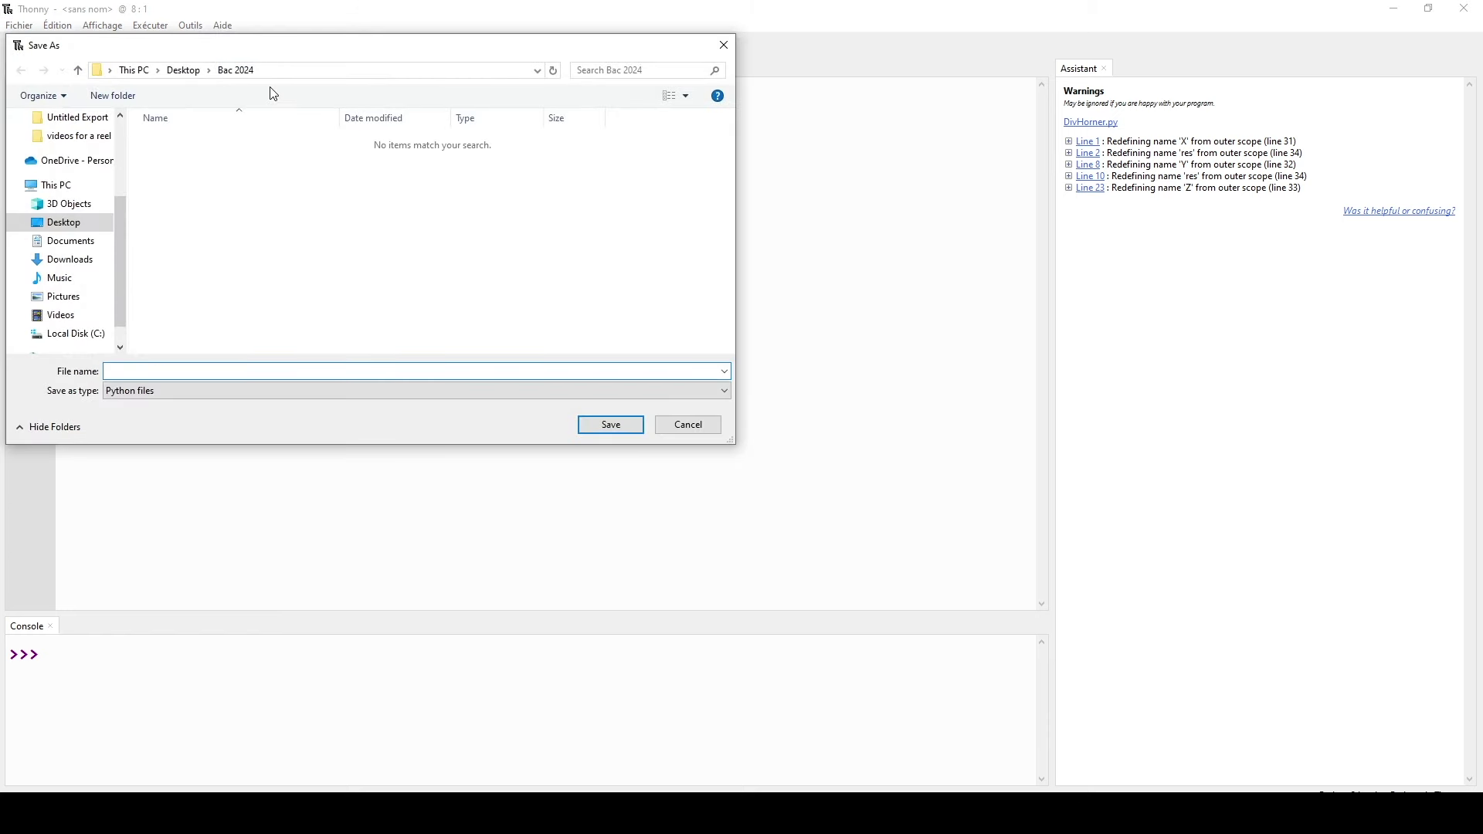
Copy the required program name from question 2 of the exam PDF and save the Thonny program as DivHorner.
click(456, 815)
scroll(616, 403, up, 11)
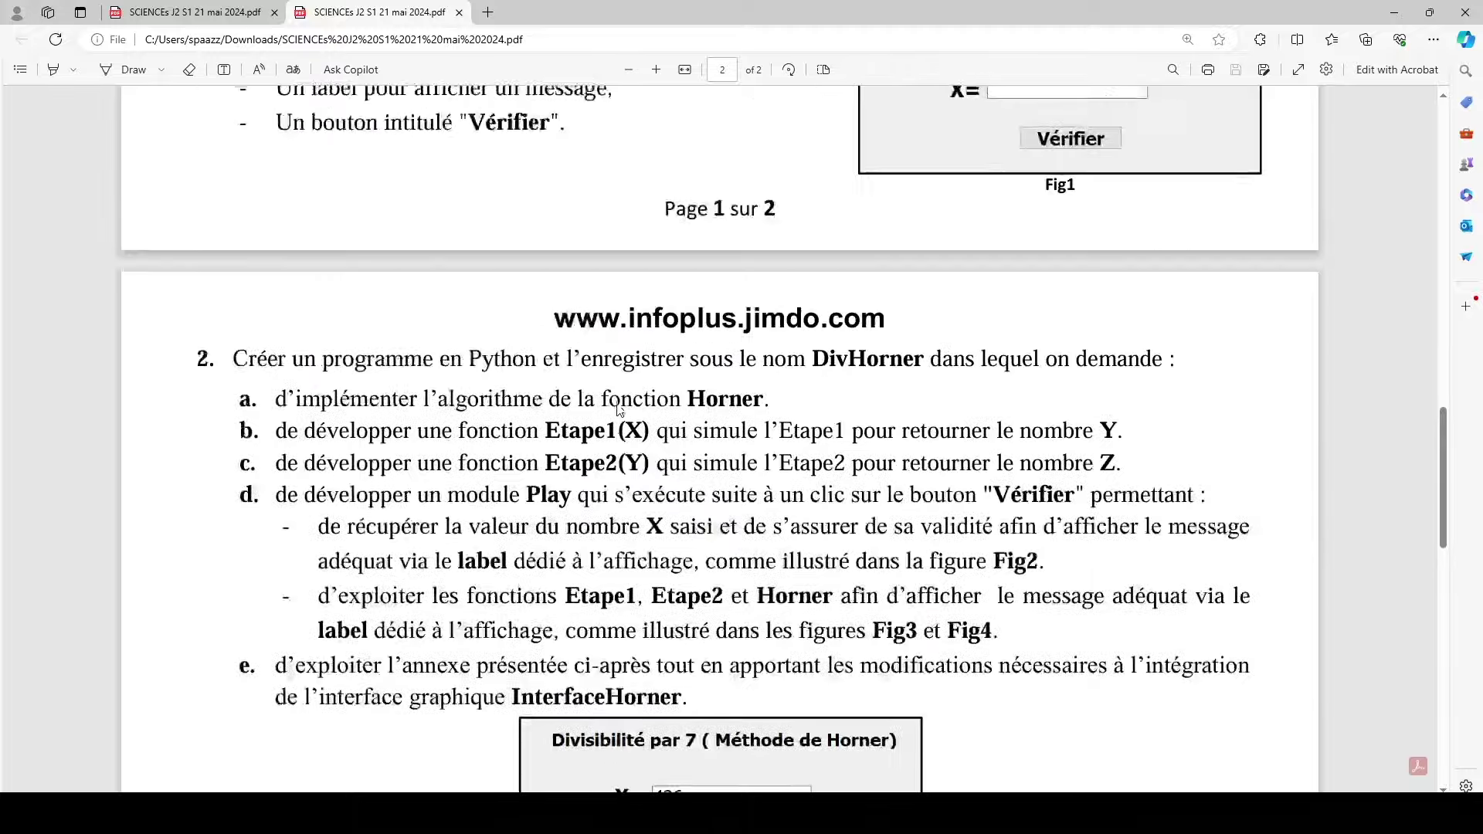
scroll(619, 409, up, 3)
scroll(448, 415, down, 3)
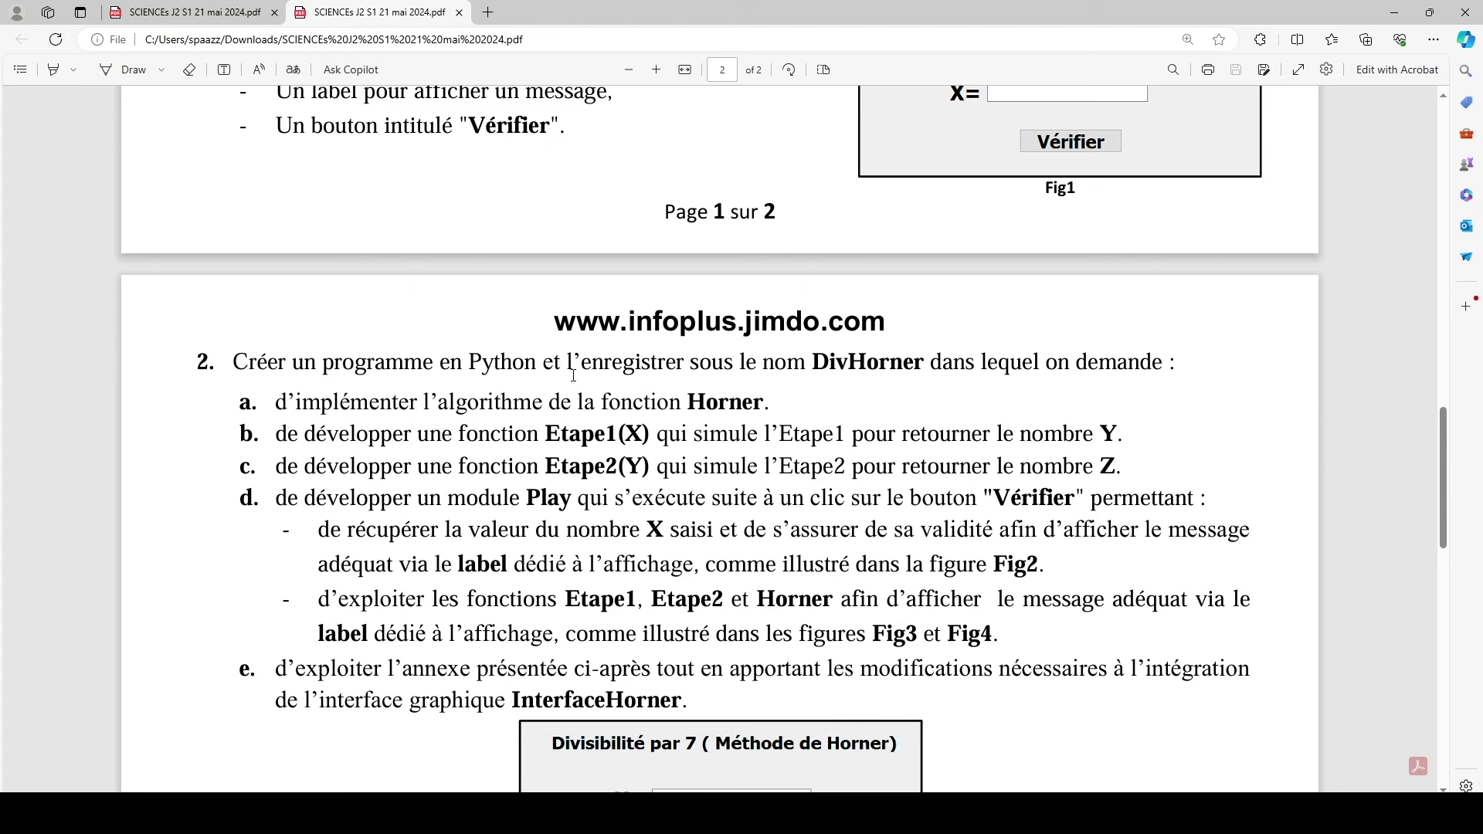
drag(806, 367, 923, 372)
key(ctrl+c)
click(903, 382)
drag(813, 363, 925, 365)
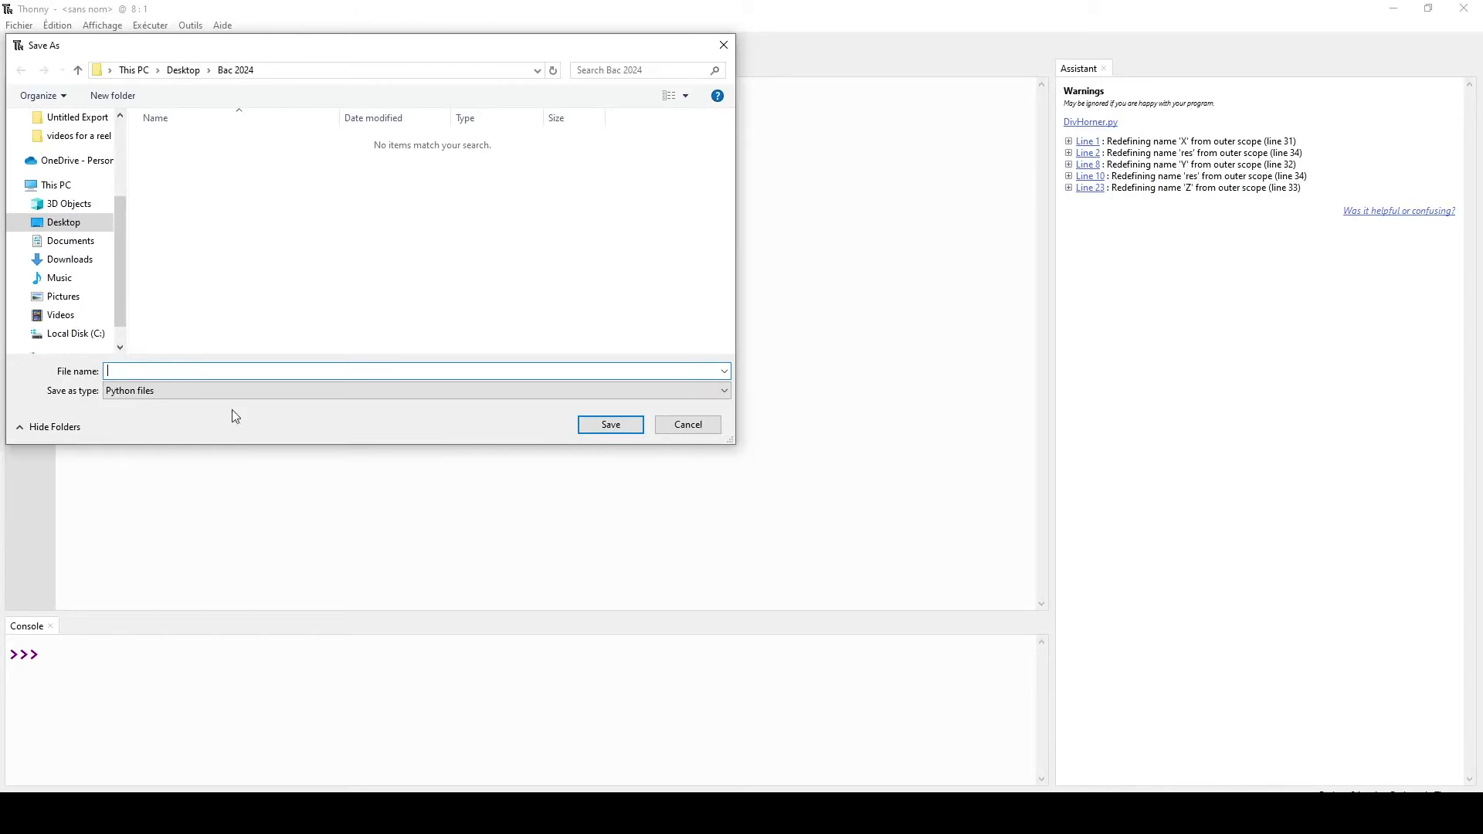
key(ctrl+v)
click(610, 425)
Check the DivHorner and InterfaceHorner.ui files in the Bac 2024 folder in File Explorer, then return to Thonny.
key(alt+Tab)
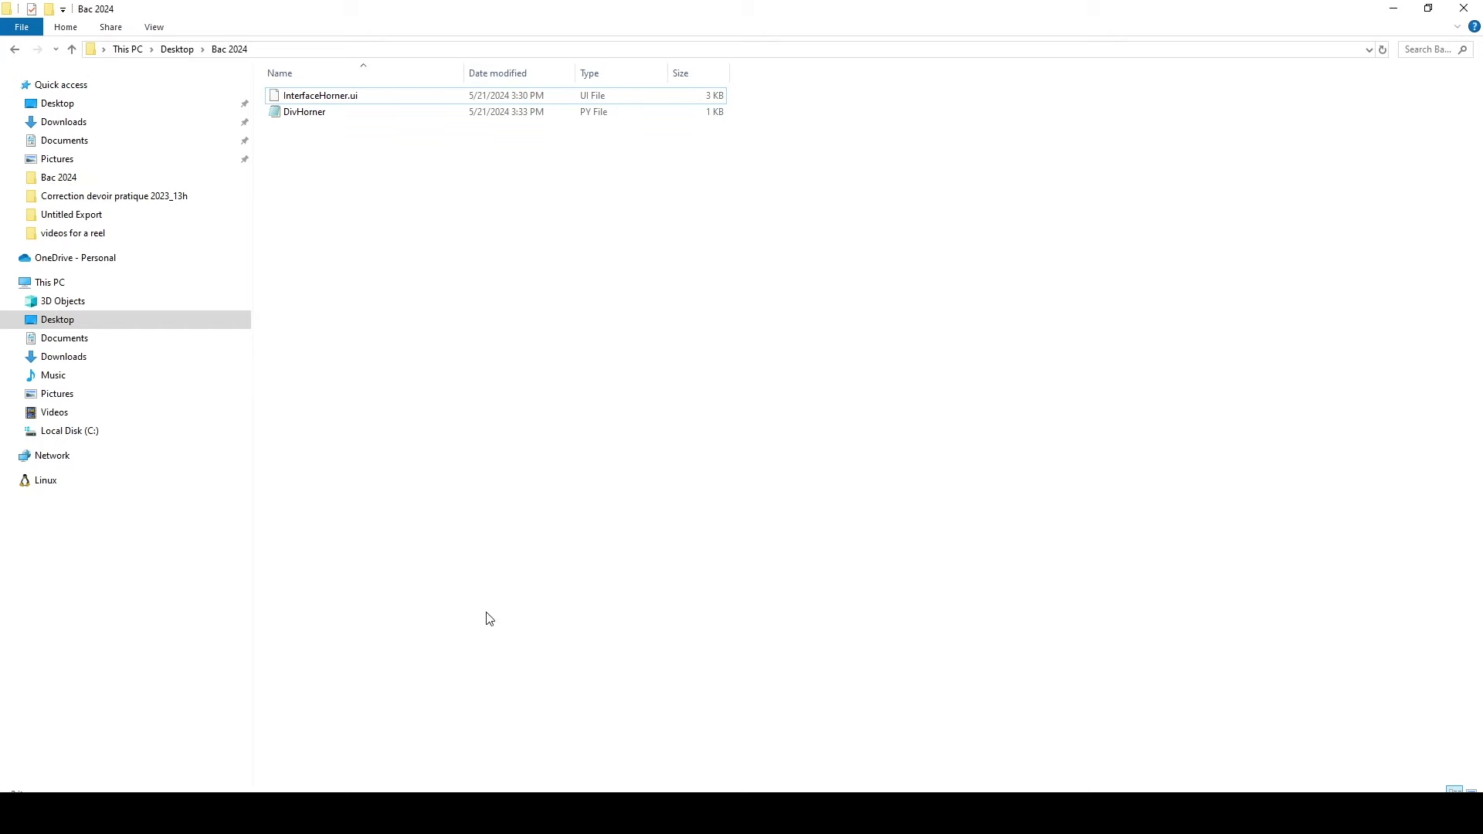
click(335, 94)
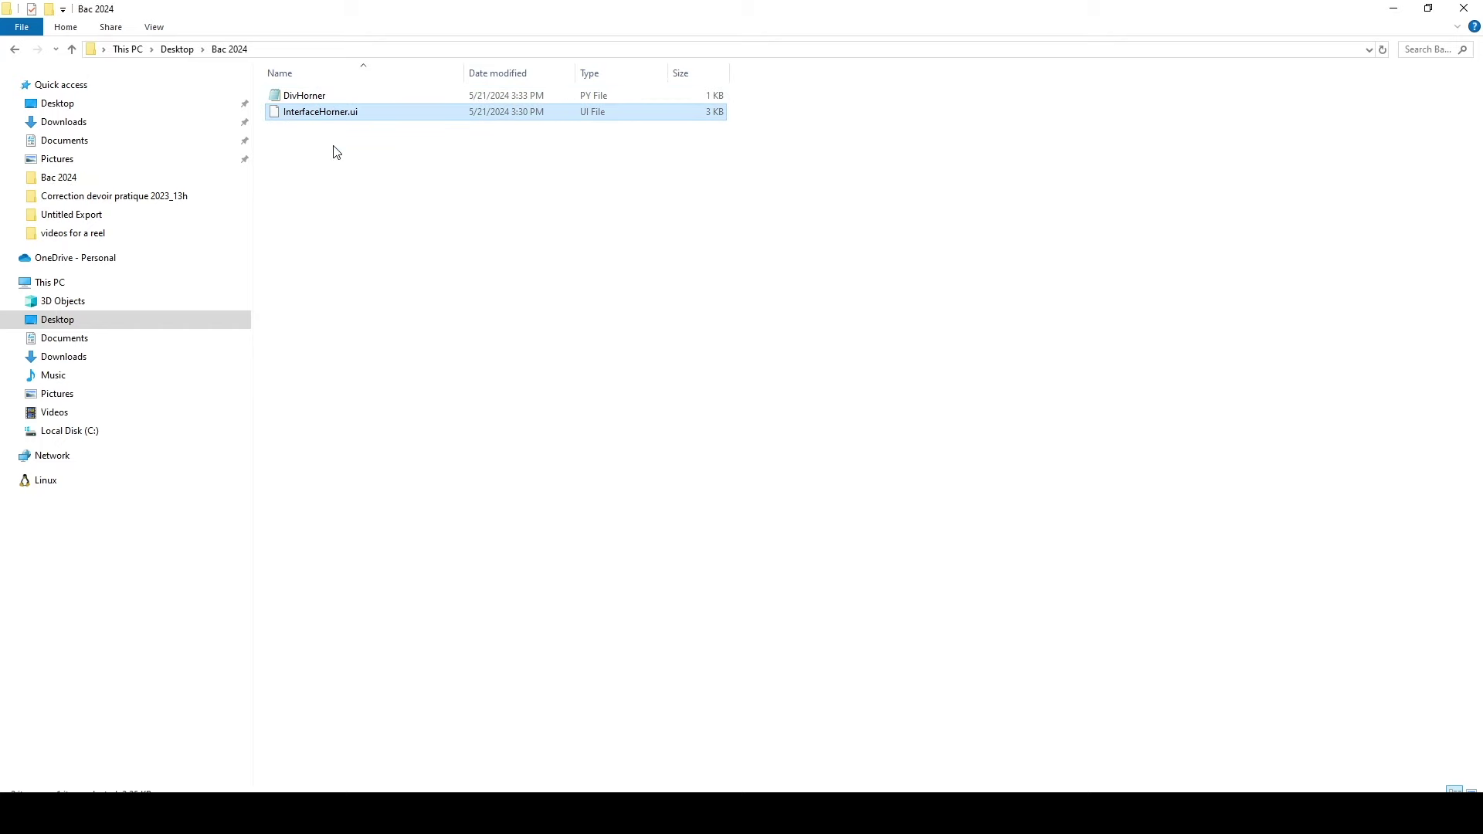
click(326, 149)
click(321, 99)
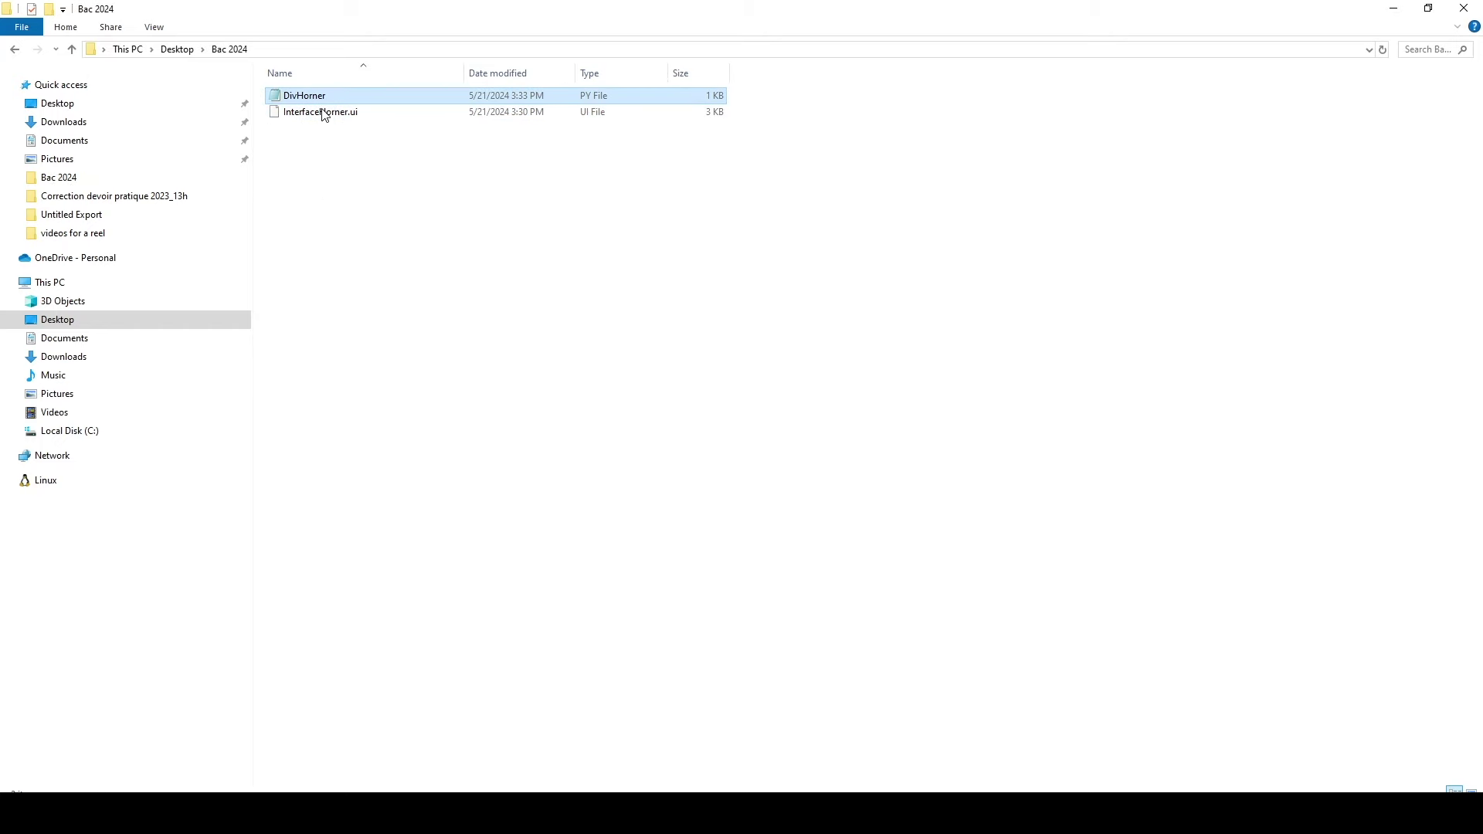
click(1400, 8)
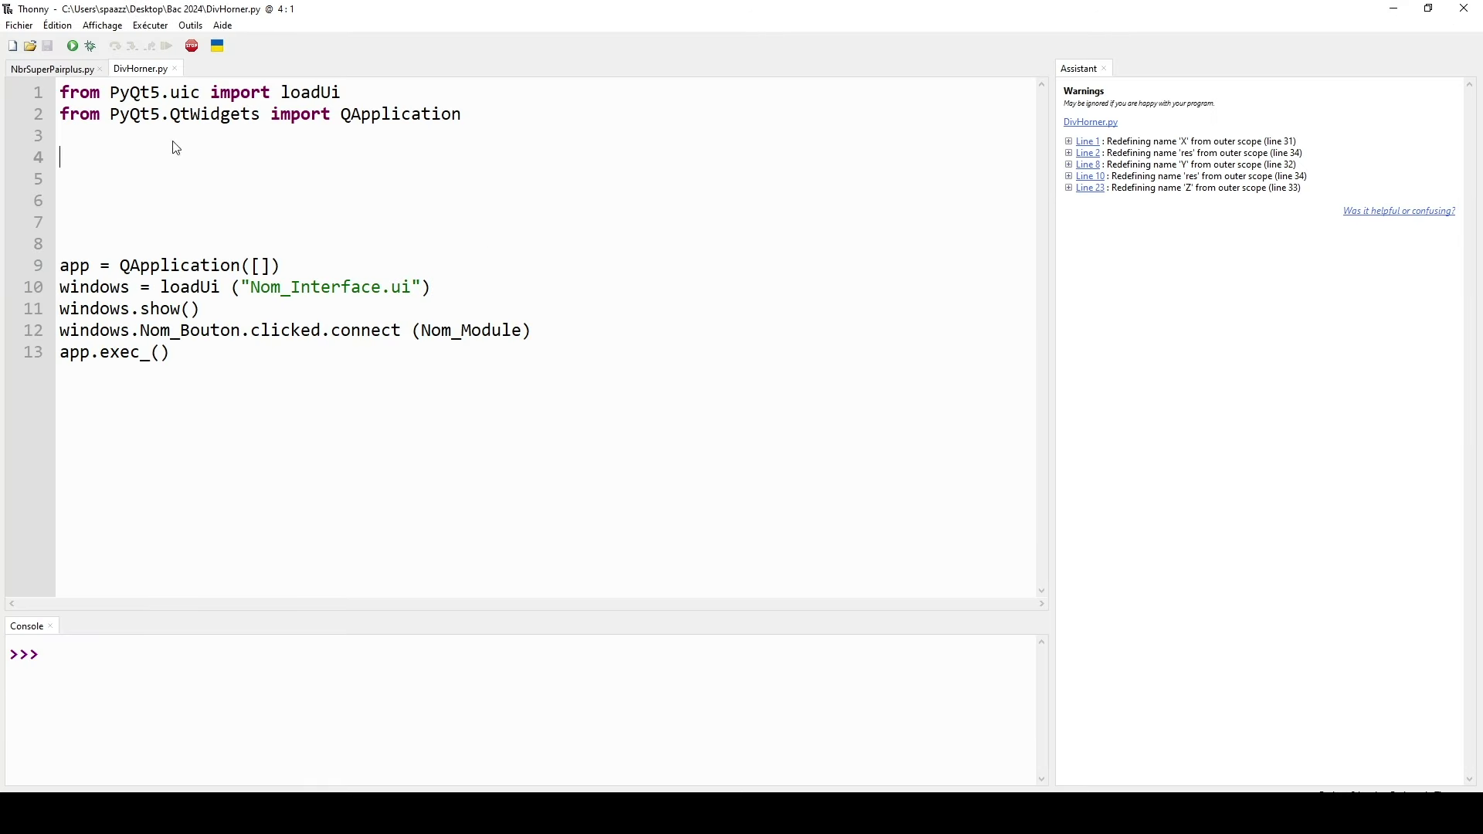
click(8, 25)
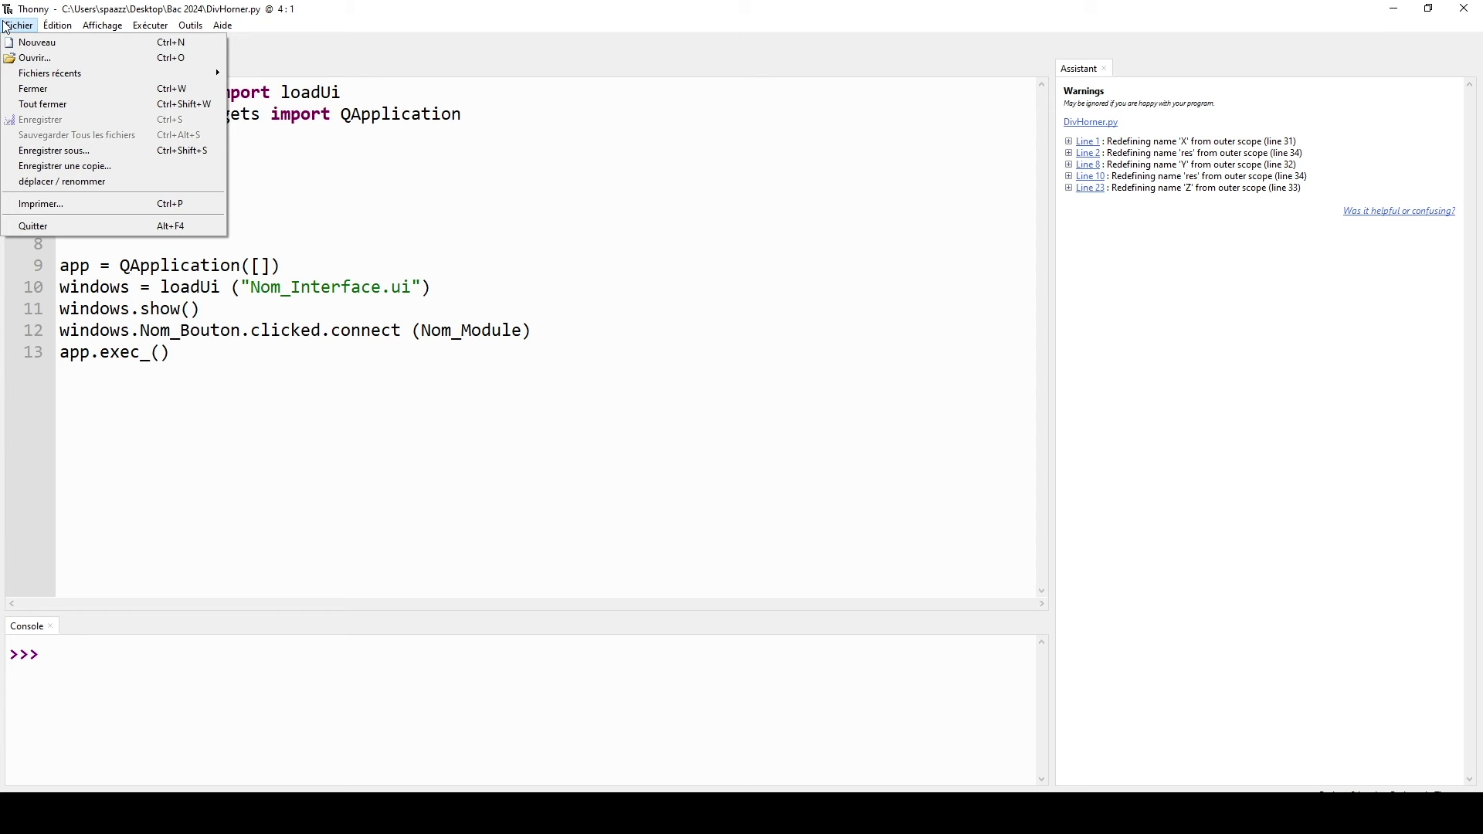
click(341, 231)
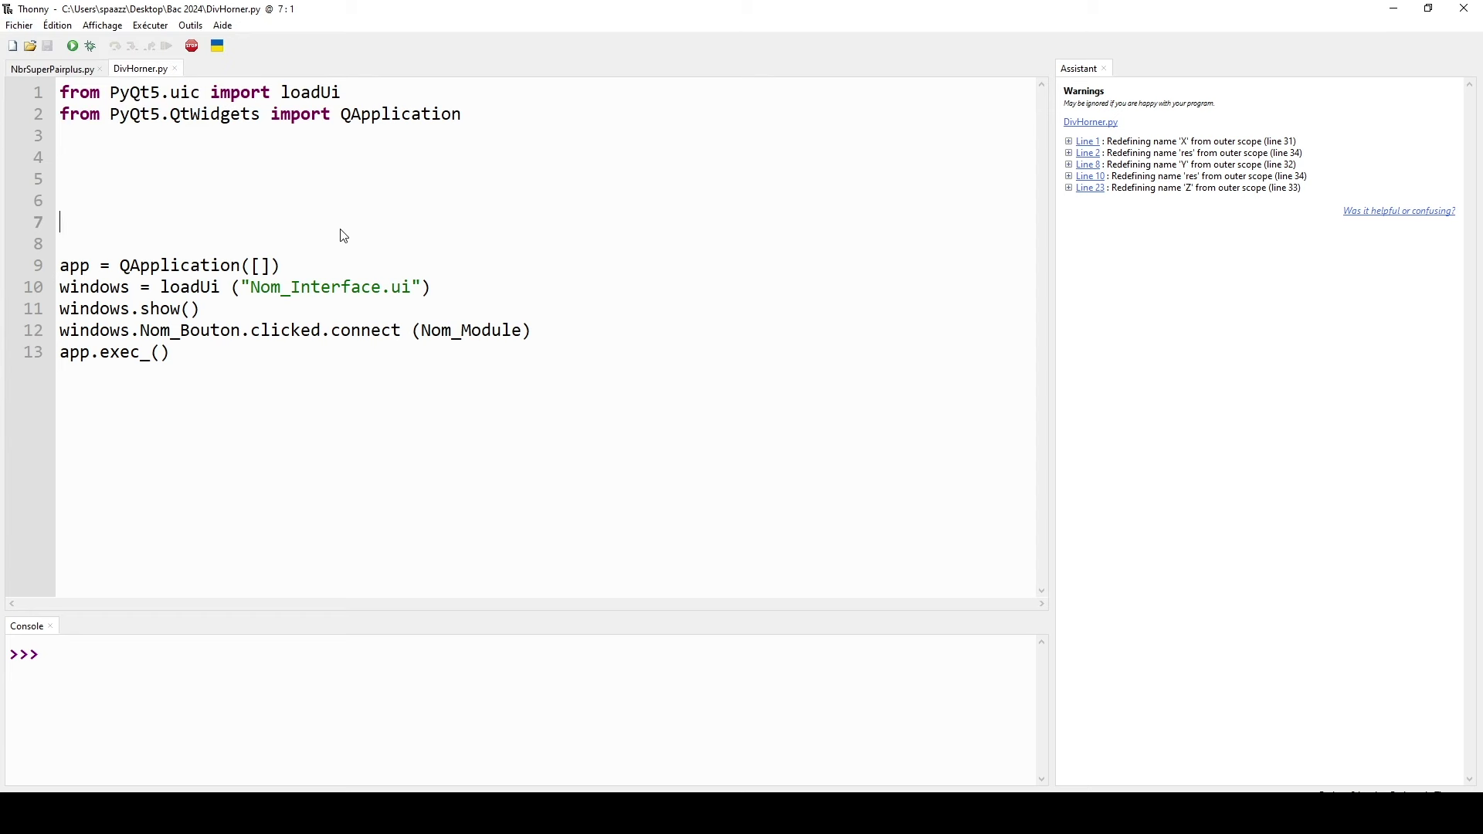